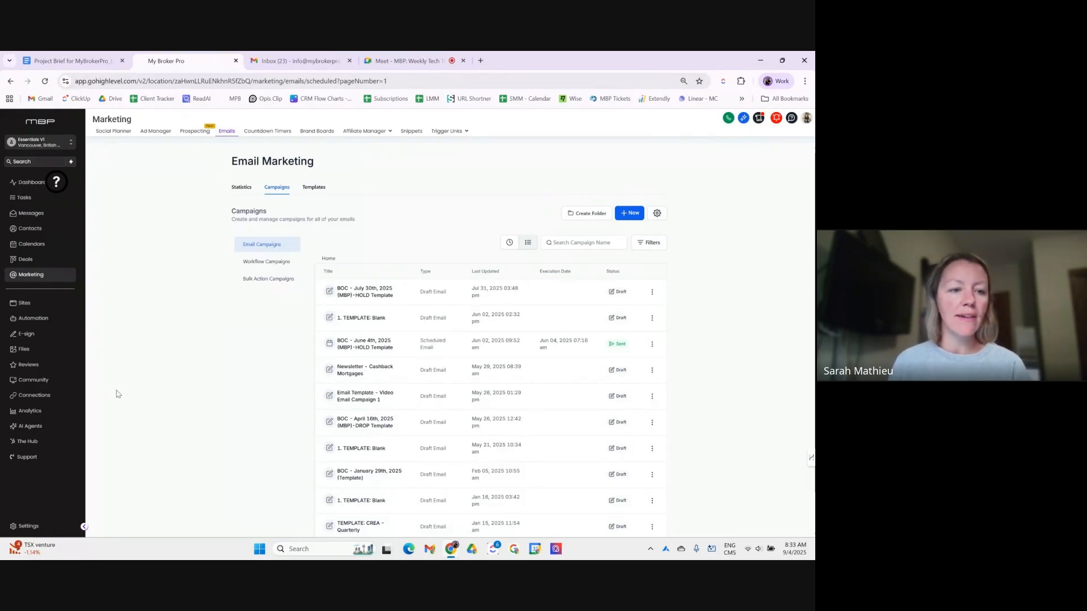
# - From Automation, open the workflow Template Library and browse its 24 recipe templates
pyautogui.click(56, 325)
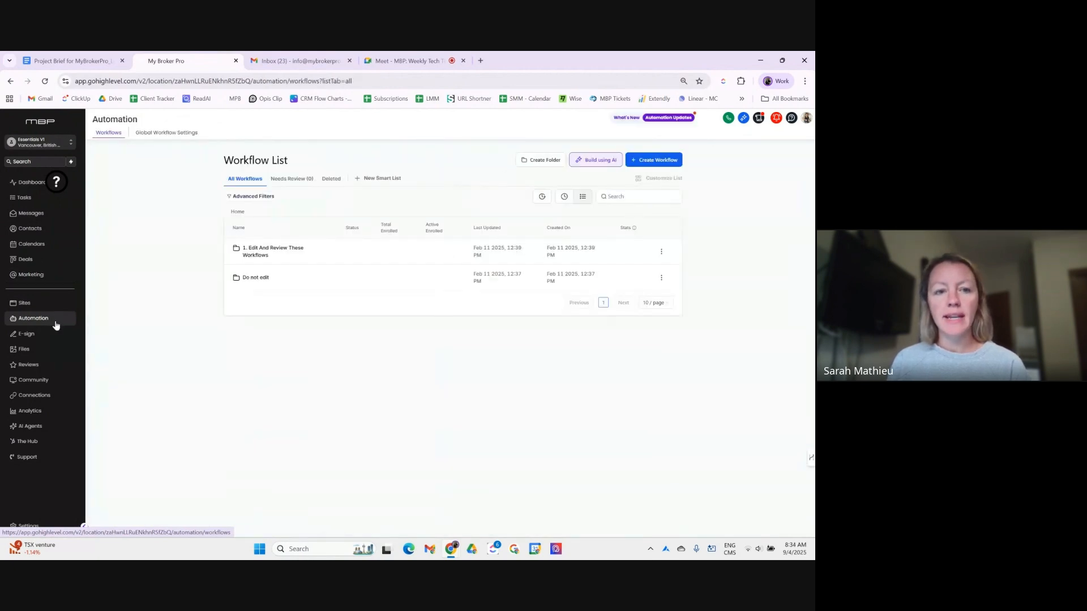
pyautogui.click(659, 164)
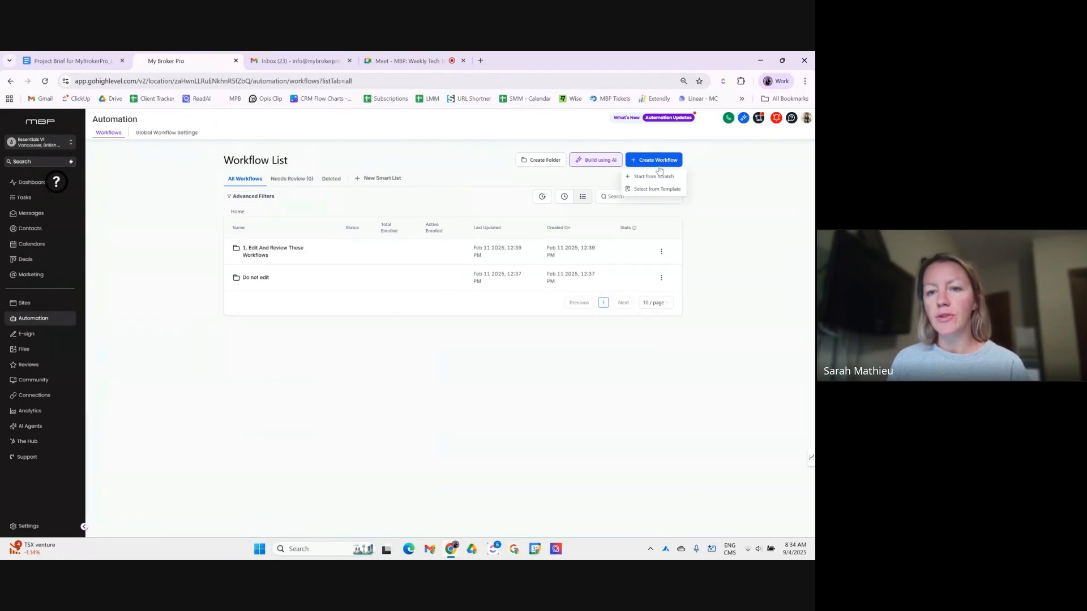
pyautogui.click(657, 190)
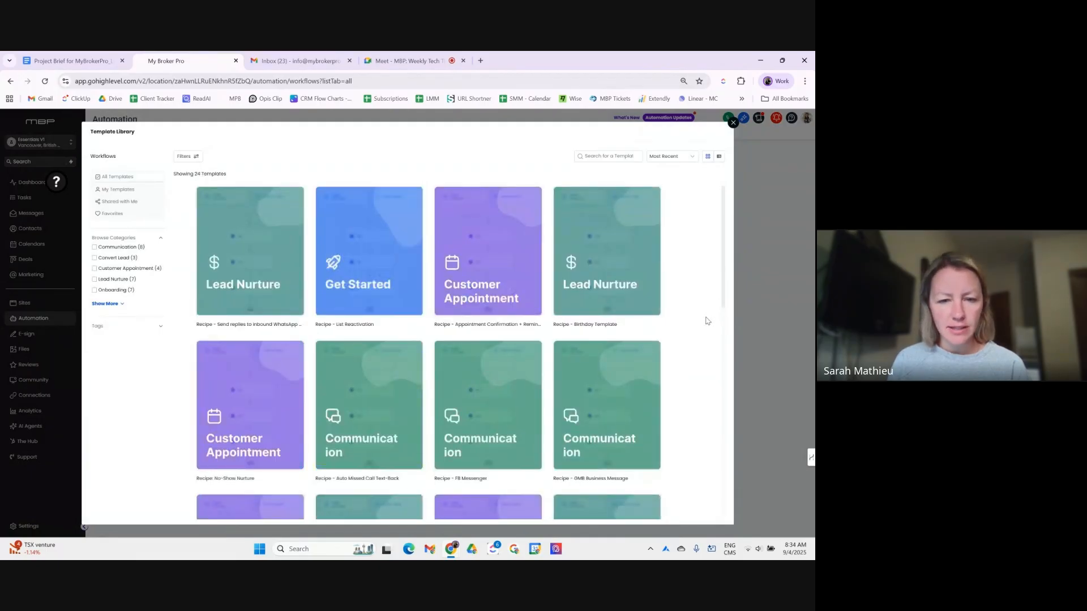
pyautogui.scroll(-2, 707, 322)
pyautogui.scroll(2, 634, 318)
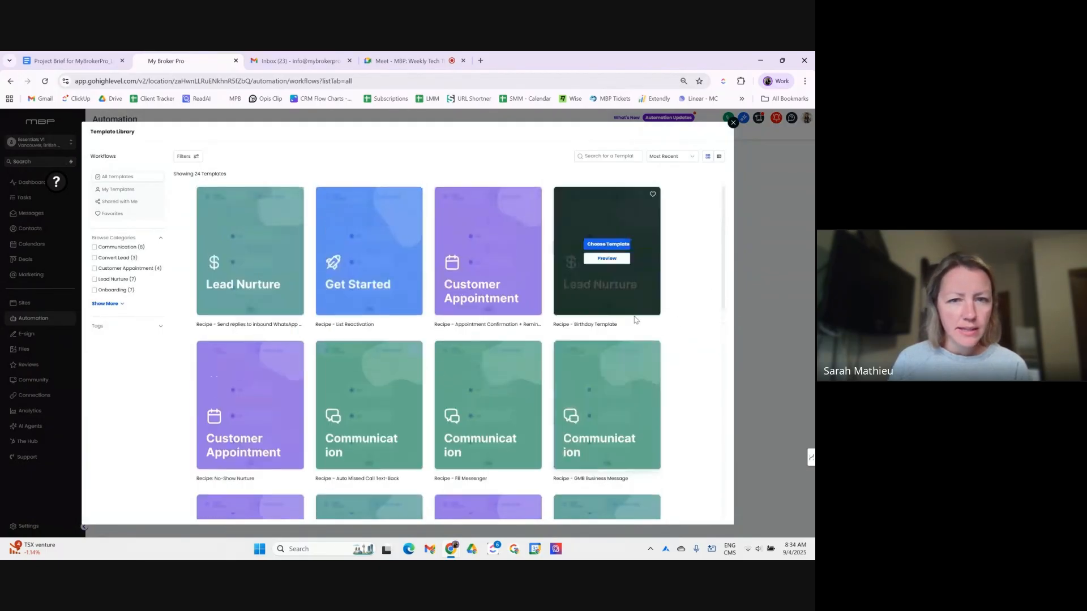
pyautogui.scroll(-2, 635, 320)
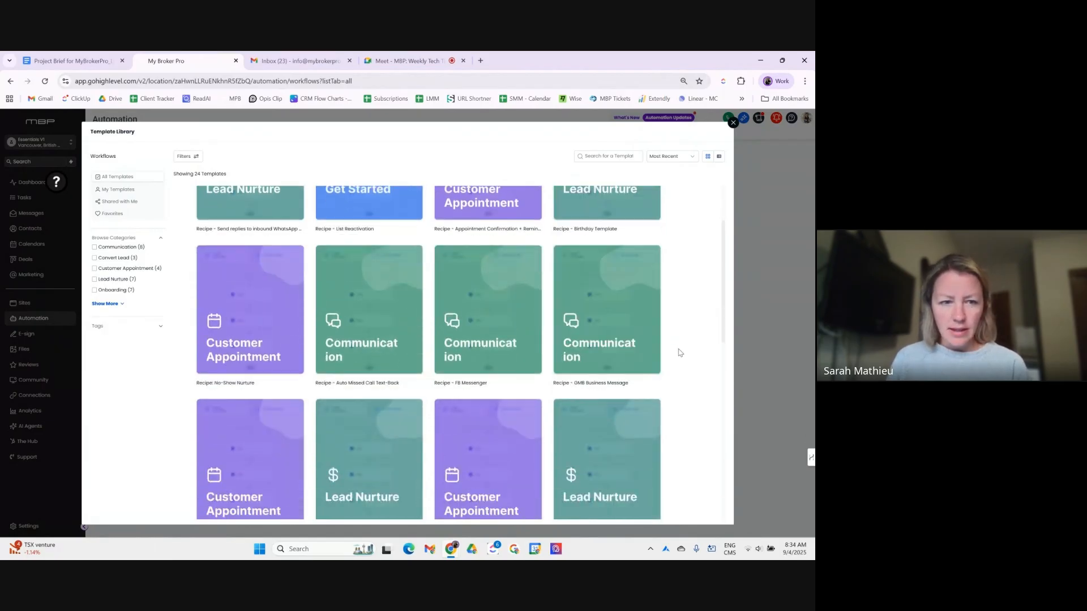
pyautogui.scroll(-2, 680, 353)
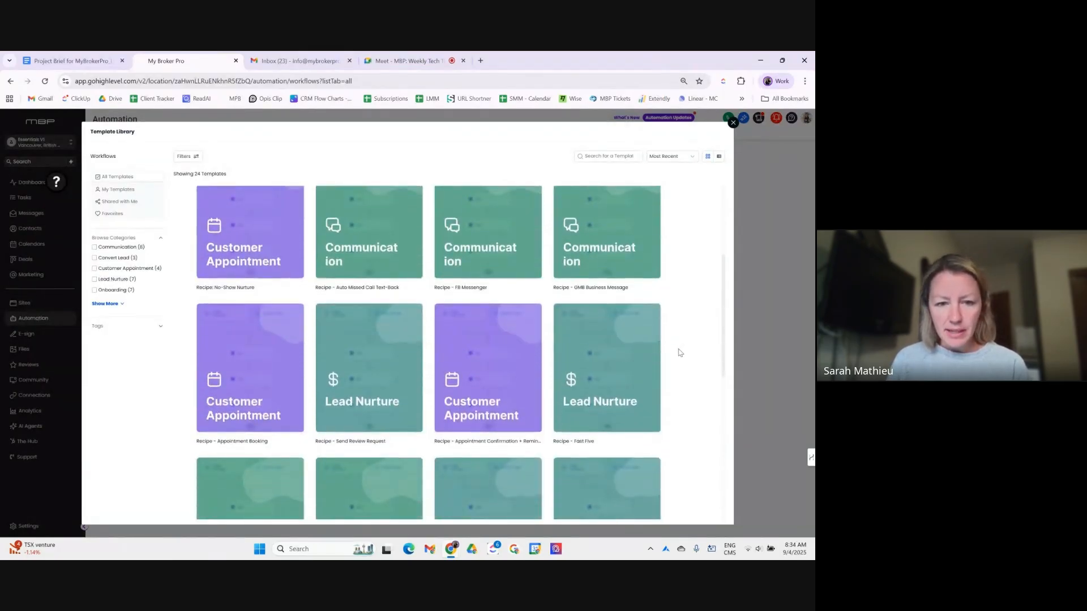
pyautogui.scroll(-3, 680, 353)
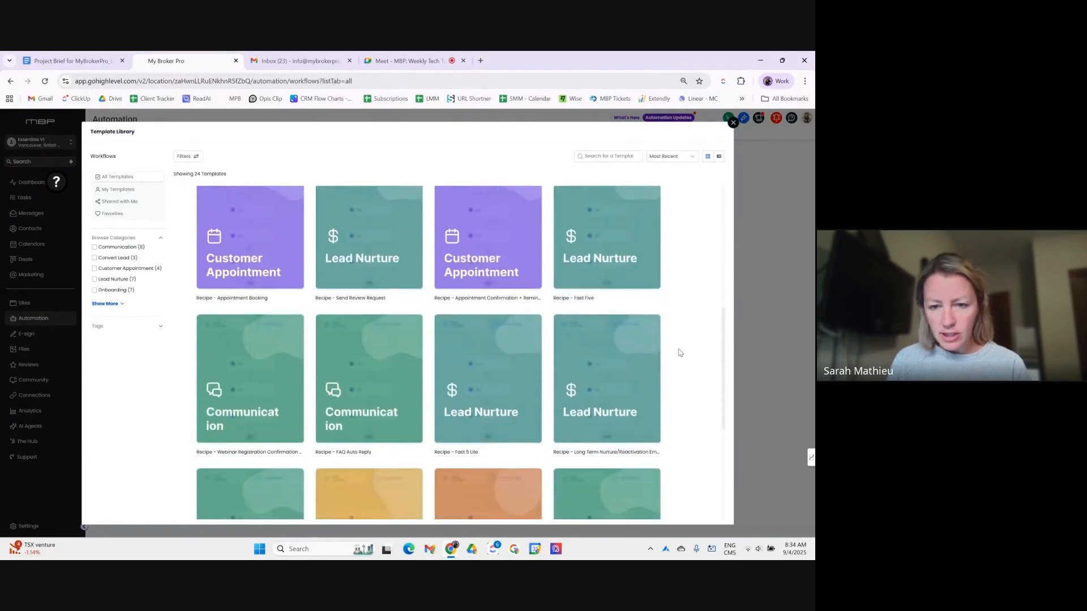
pyautogui.scroll(-3, 680, 353)
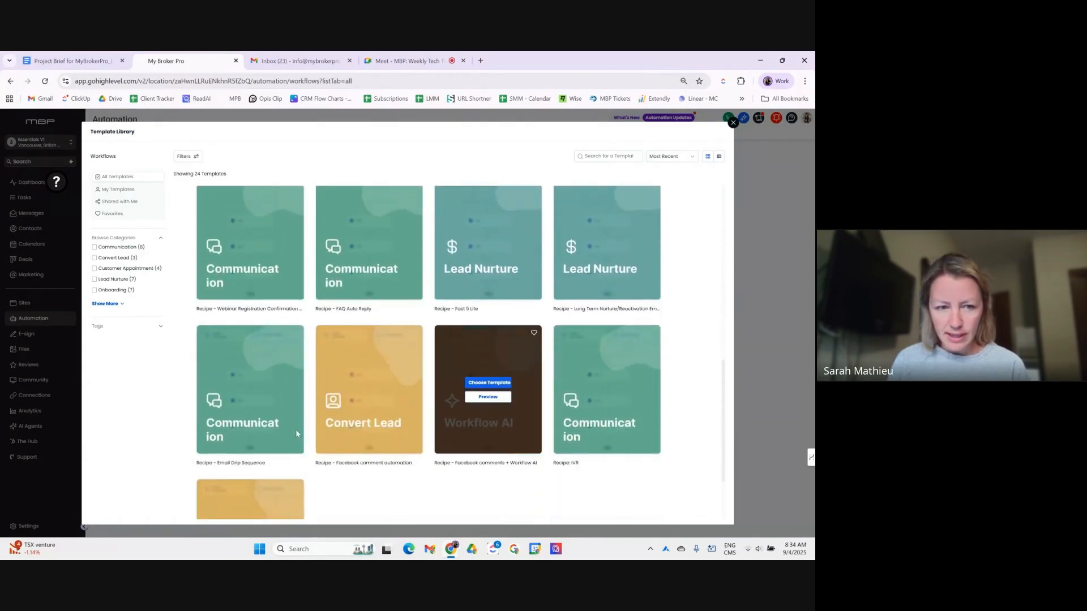
# - Preview the Email Drip Sequence recipe's diagram, then close the Template Library
pyautogui.moveTo(263, 437)
pyautogui.click(250, 397)
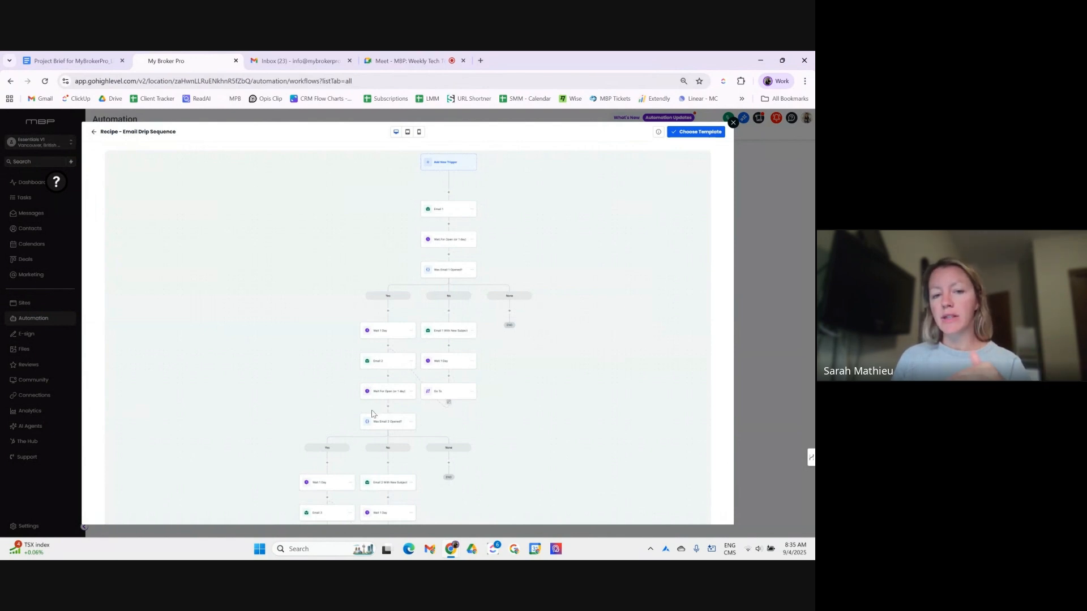
pyautogui.scroll(-5, 372, 414)
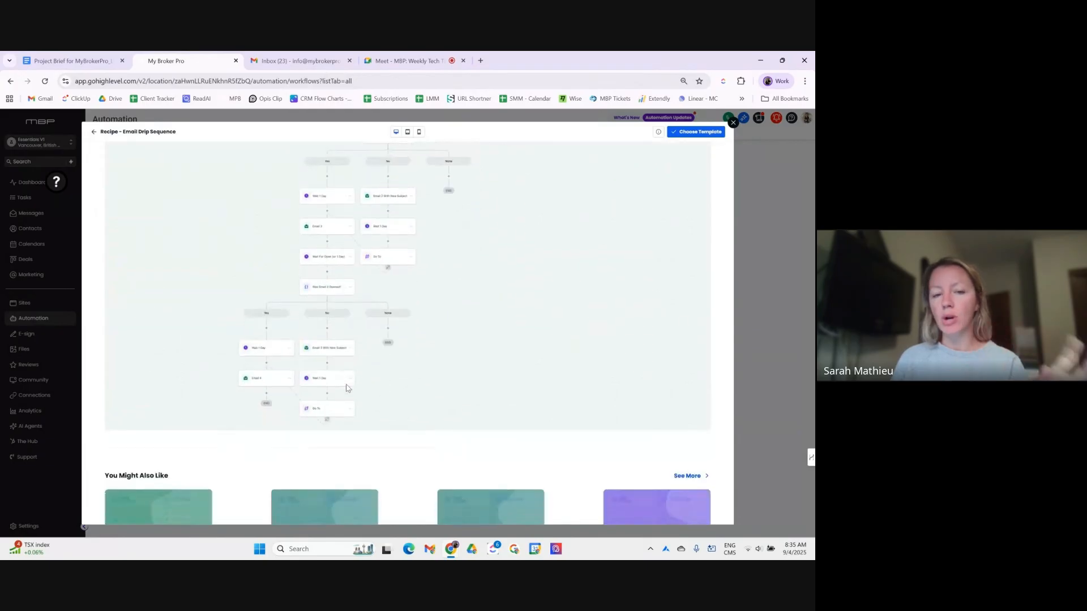
pyautogui.scroll(5, 348, 391)
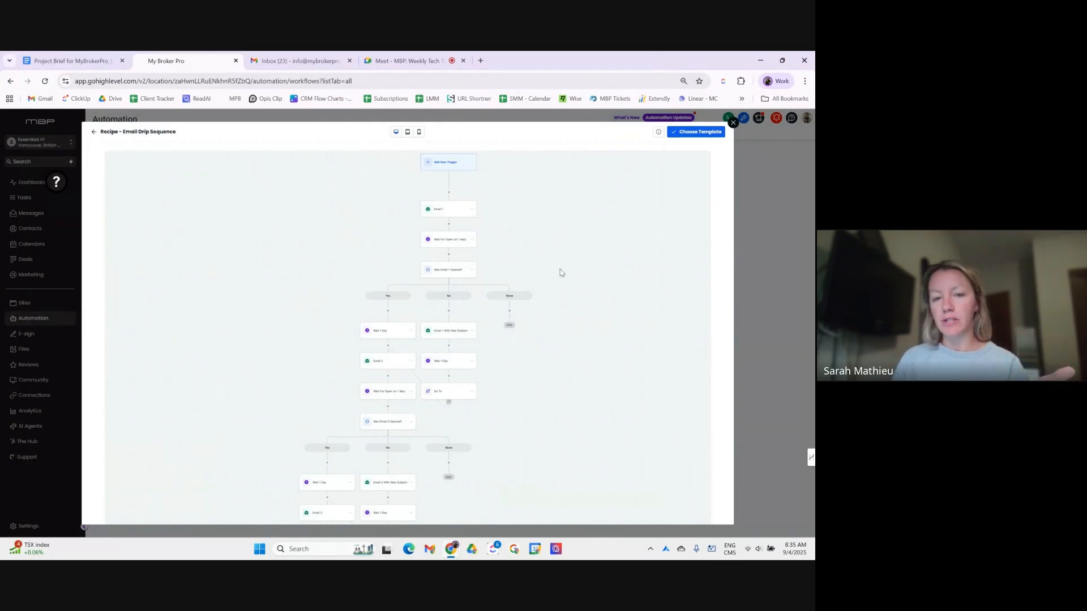
pyautogui.scroll(-1, 502, 301)
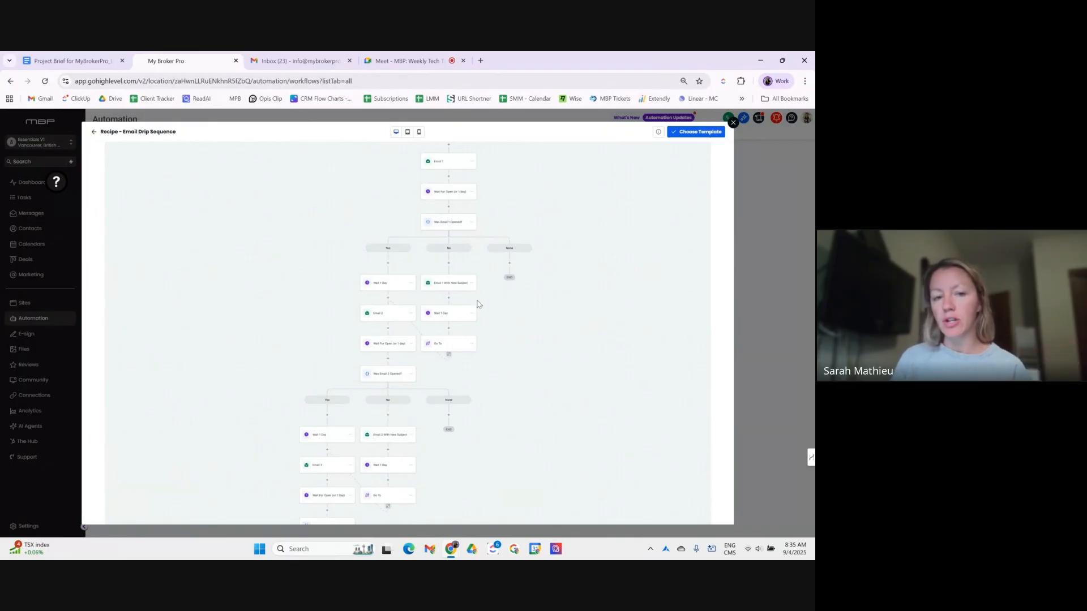
pyautogui.scroll(-3, 407, 410)
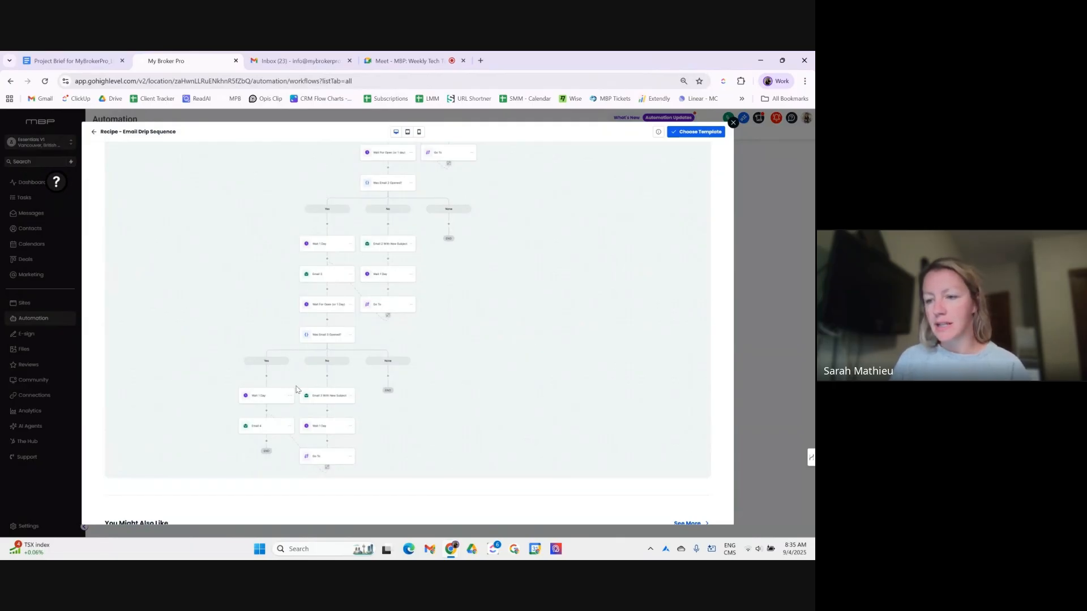
pyautogui.scroll(2, 368, 380)
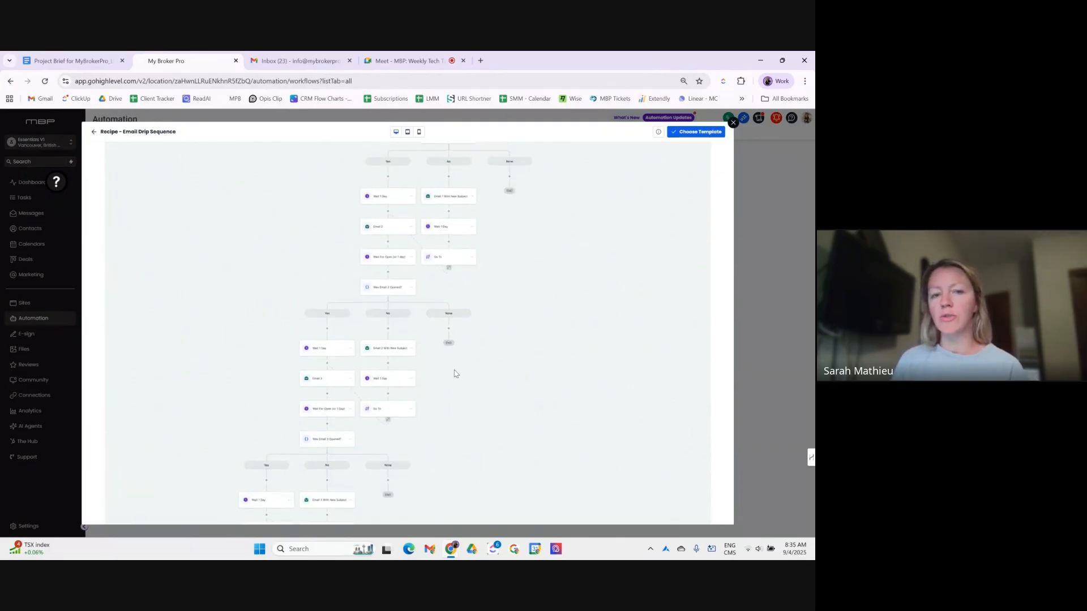
pyautogui.scroll(3, 457, 374)
pyautogui.click(734, 123)
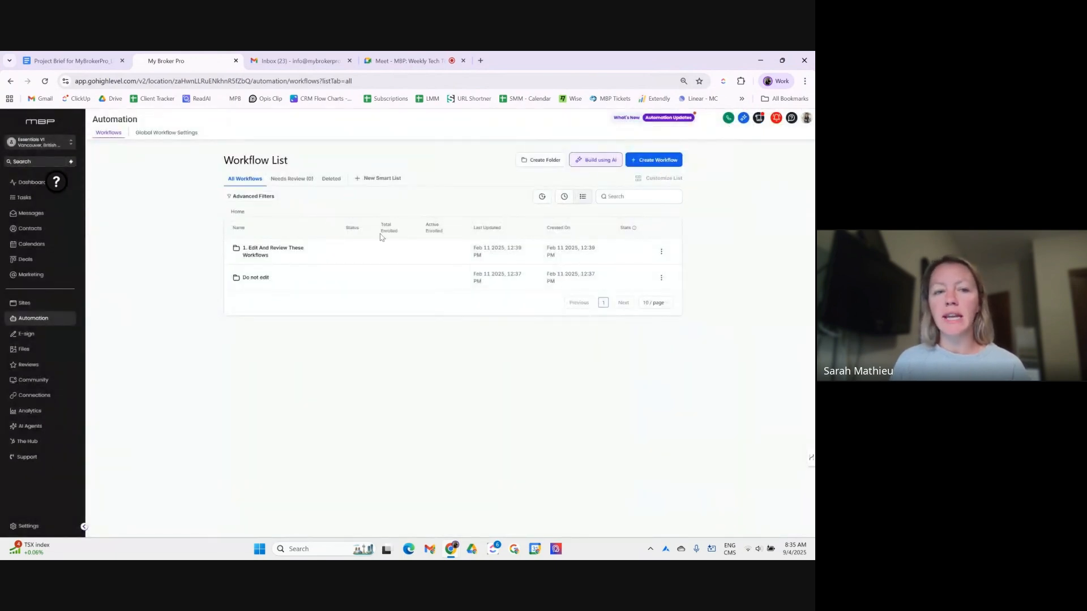
# - Start a blank workflow titled 'Drip Campaign: Bruised Credit' and zoom in on its trigger area
pyautogui.click(651, 161)
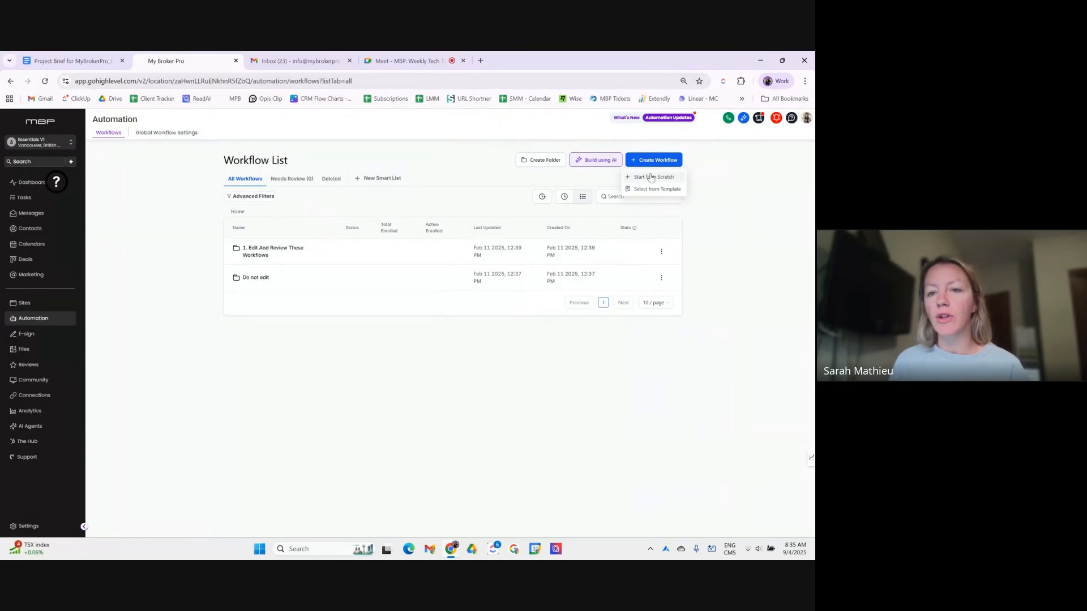
pyautogui.click(651, 177)
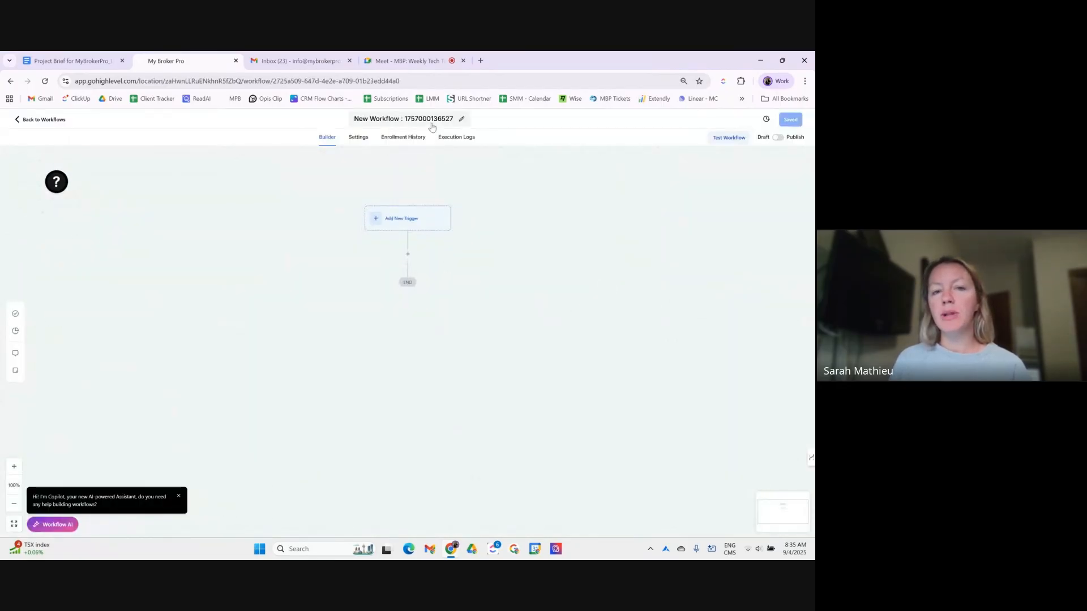
pyautogui.click(432, 121)
pyautogui.write('B')
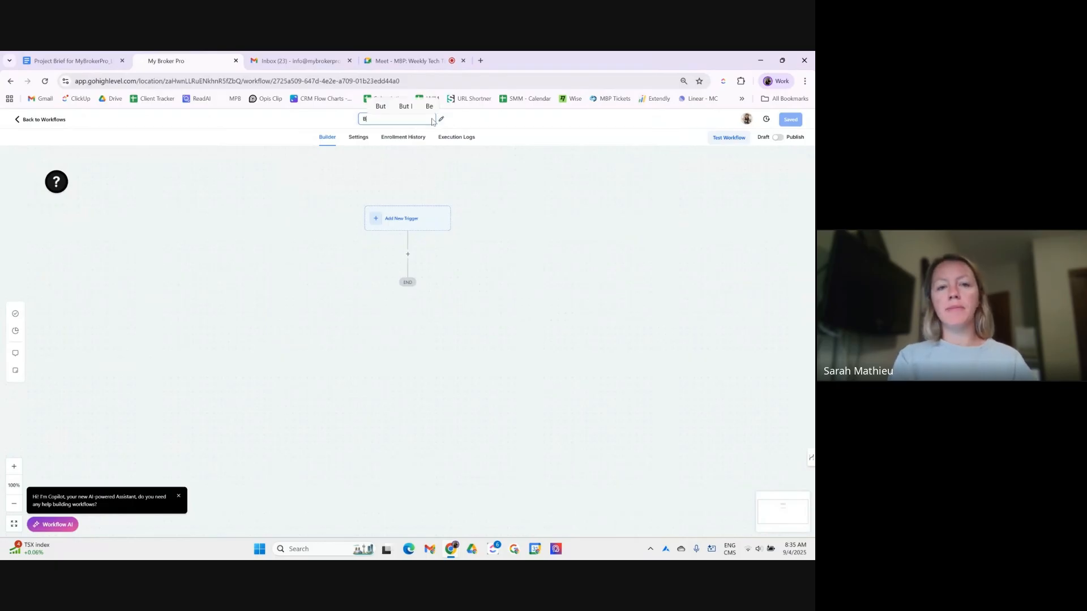
pyautogui.write('iip Cam')
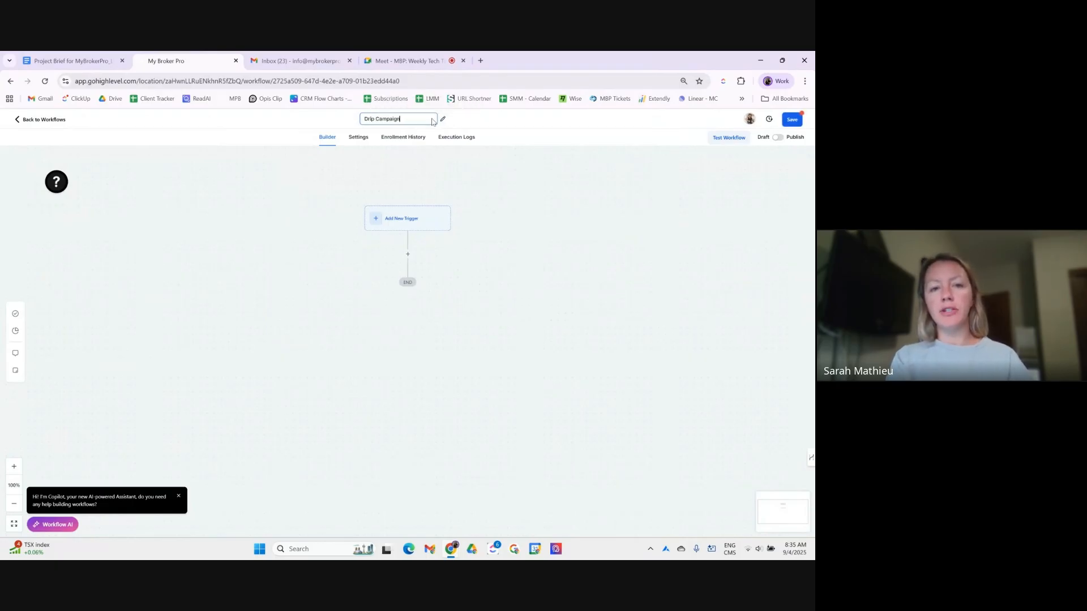
pyautogui.write('paign: Bruised Cre')
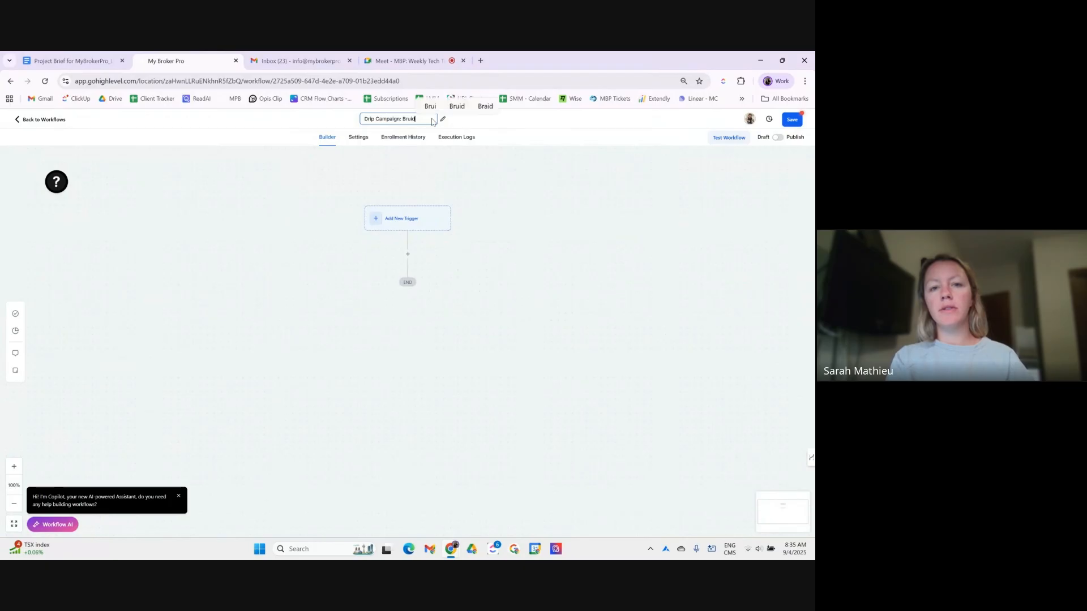
pyautogui.write('dit')
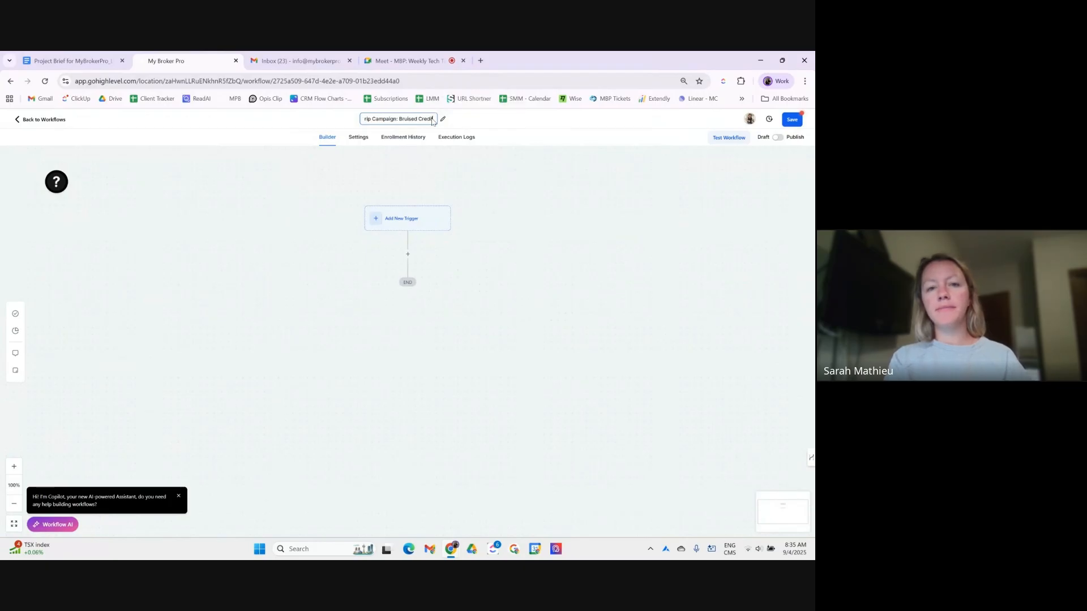
pyautogui.press('Return')
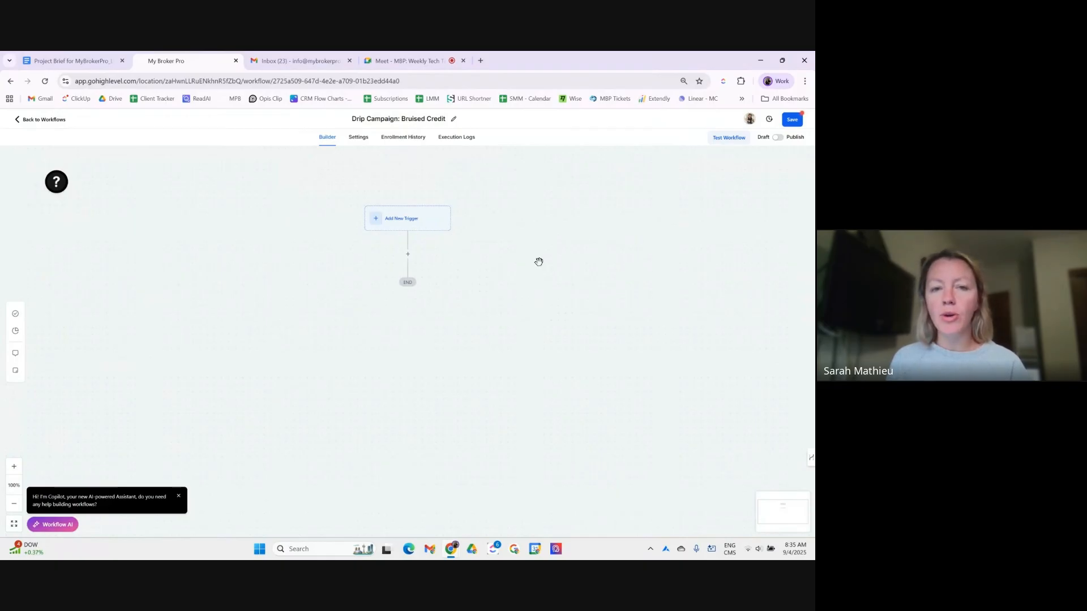
pyautogui.scroll(-1, 538, 260)
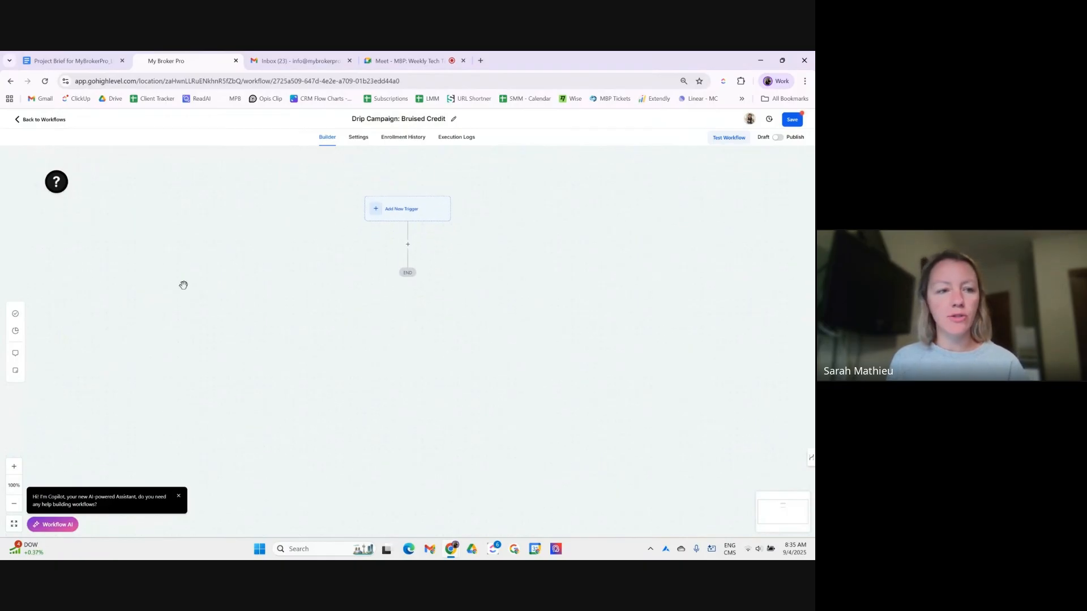
pyautogui.click(14, 467)
pyautogui.click(15, 467)
pyautogui.moveTo(168, 313); pyautogui.dragTo(154, 369)
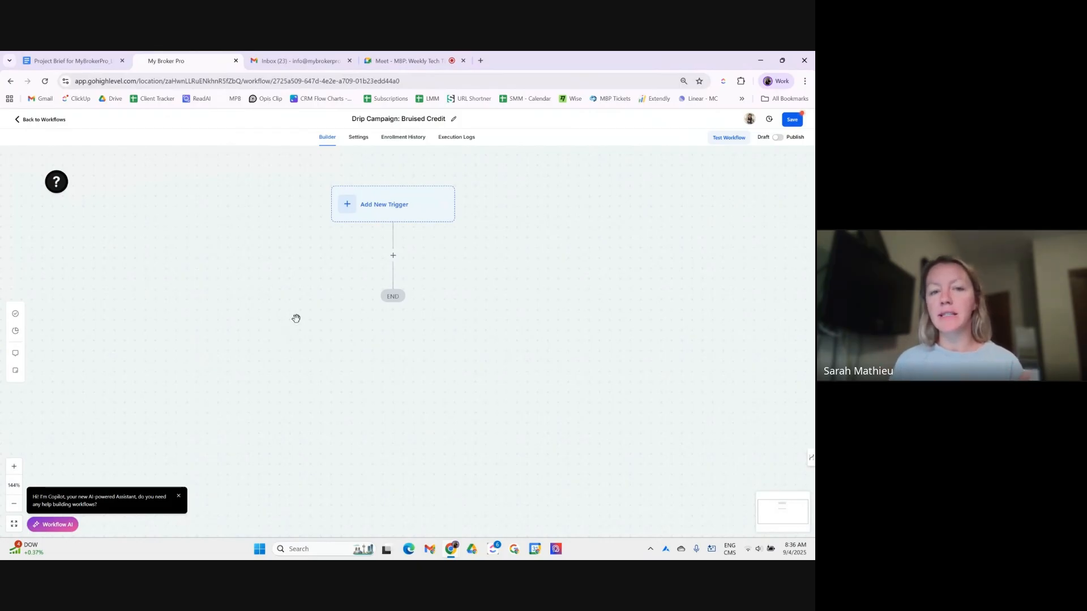
# - Choose the Contact Tag trigger and name it 'Contact Tag - Drip Campaign - Bruised Credit'
pyautogui.click(382, 200)
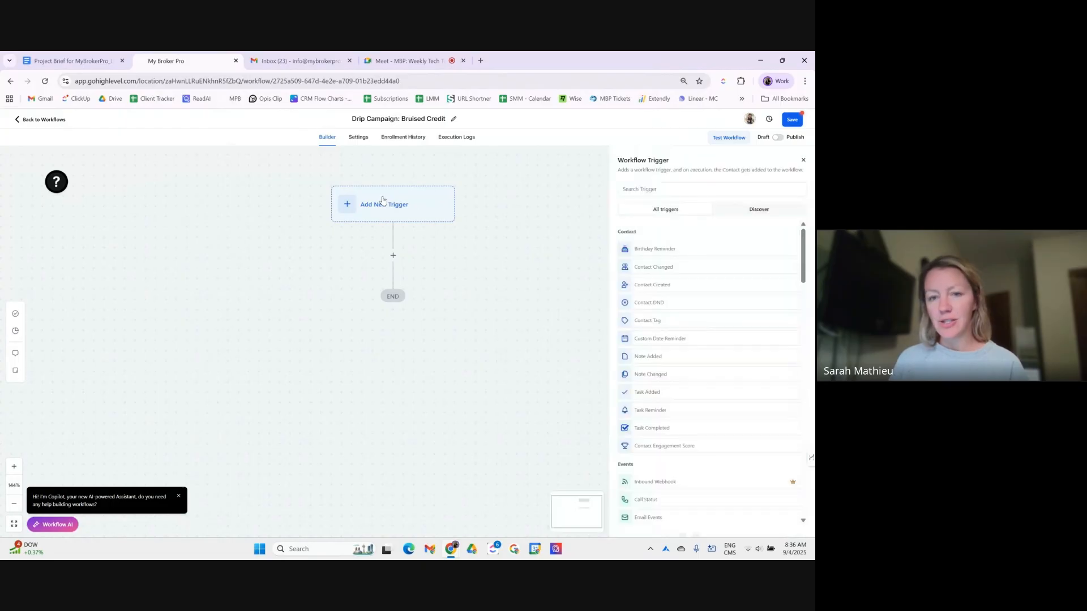
pyautogui.click(657, 189)
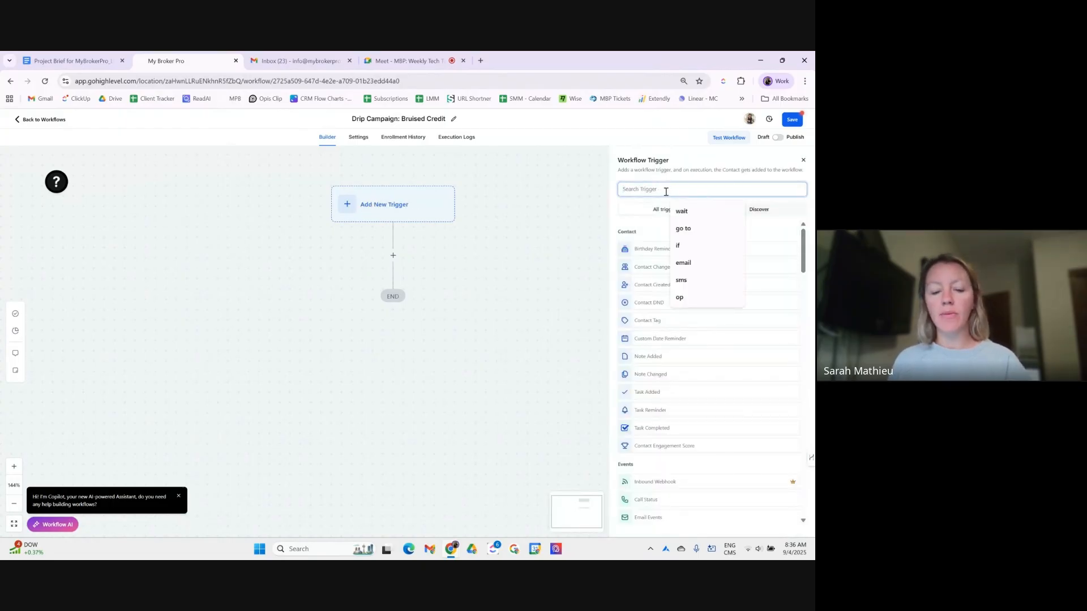
pyautogui.write('tag')
pyautogui.click(652, 249)
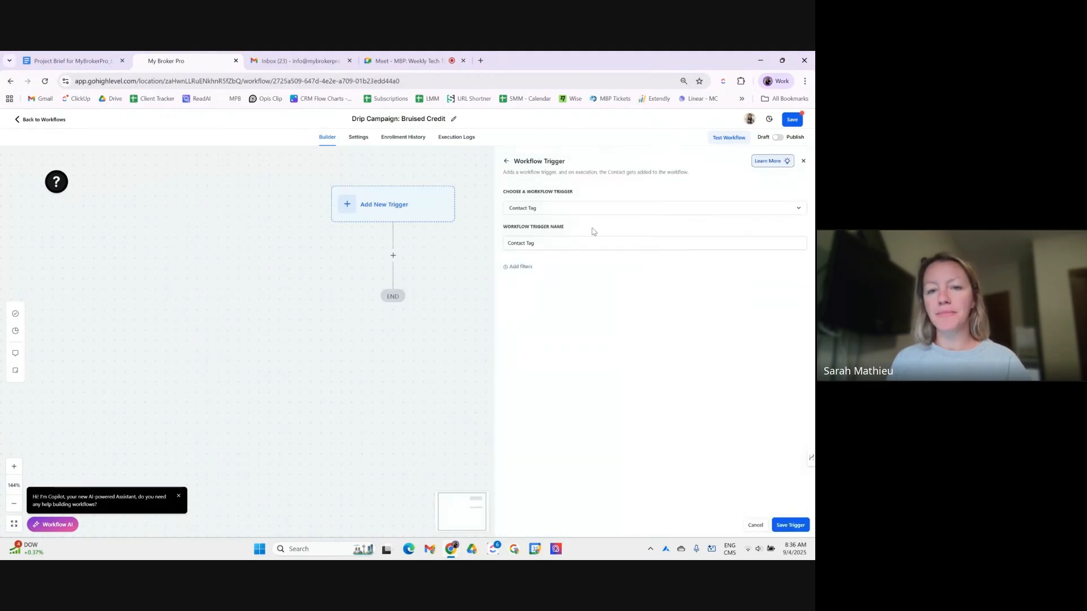
pyautogui.click(550, 210)
pyautogui.click(588, 203)
pyautogui.click(560, 243)
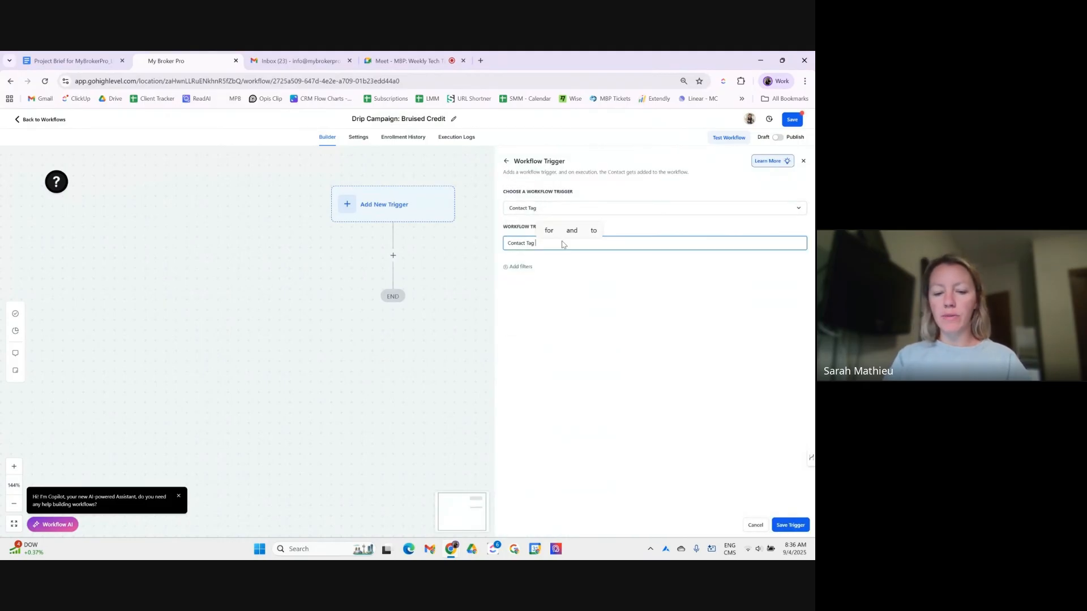
pyautogui.write('- ')
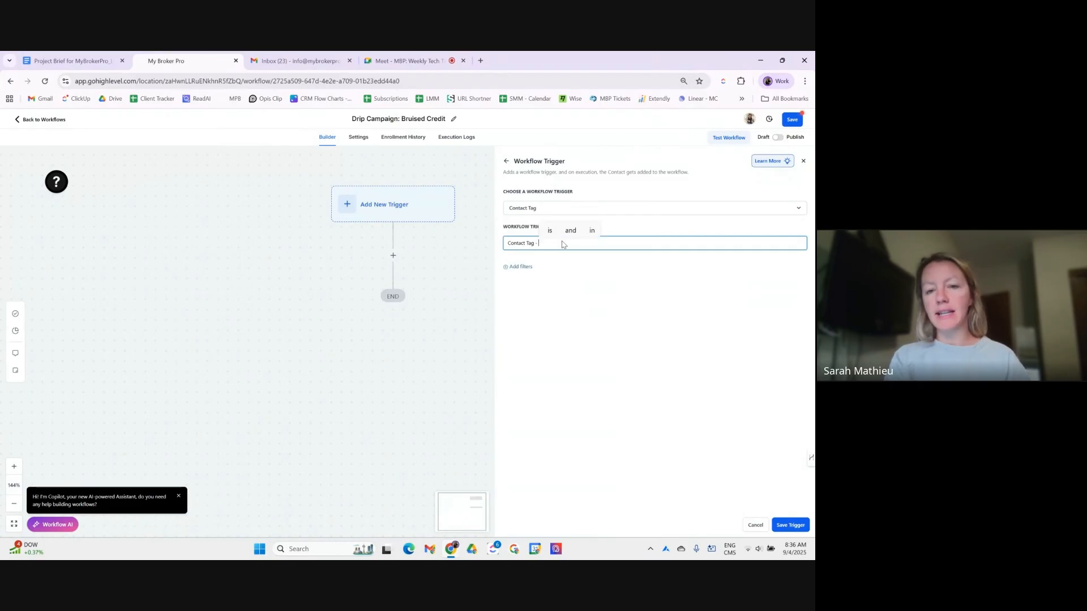
pyautogui.write('Drip Campaign - ')
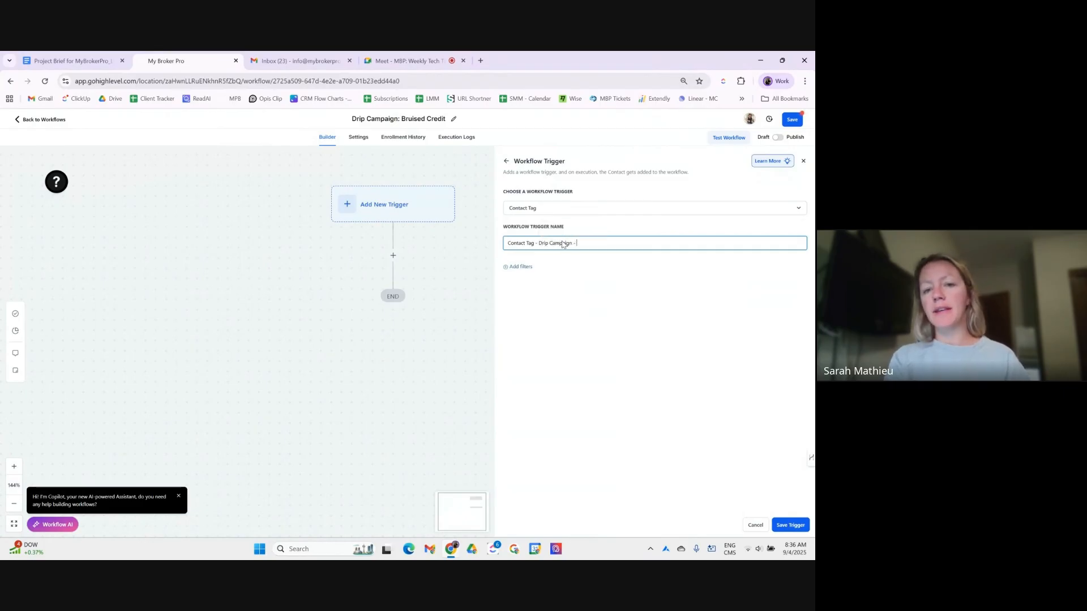
pyautogui.write('Bruised ')
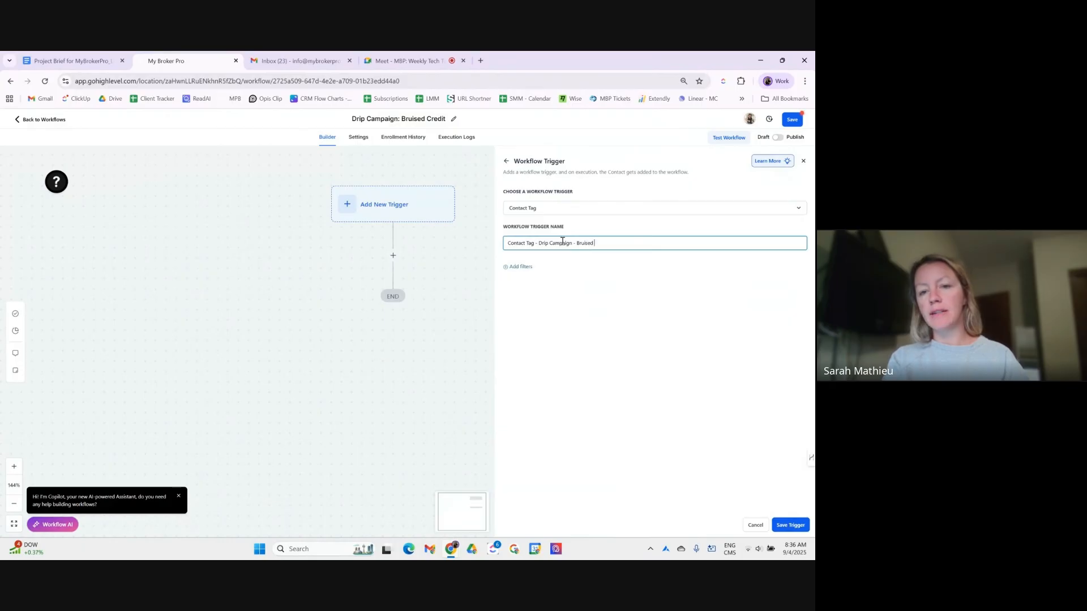
pyautogui.write('Credit')
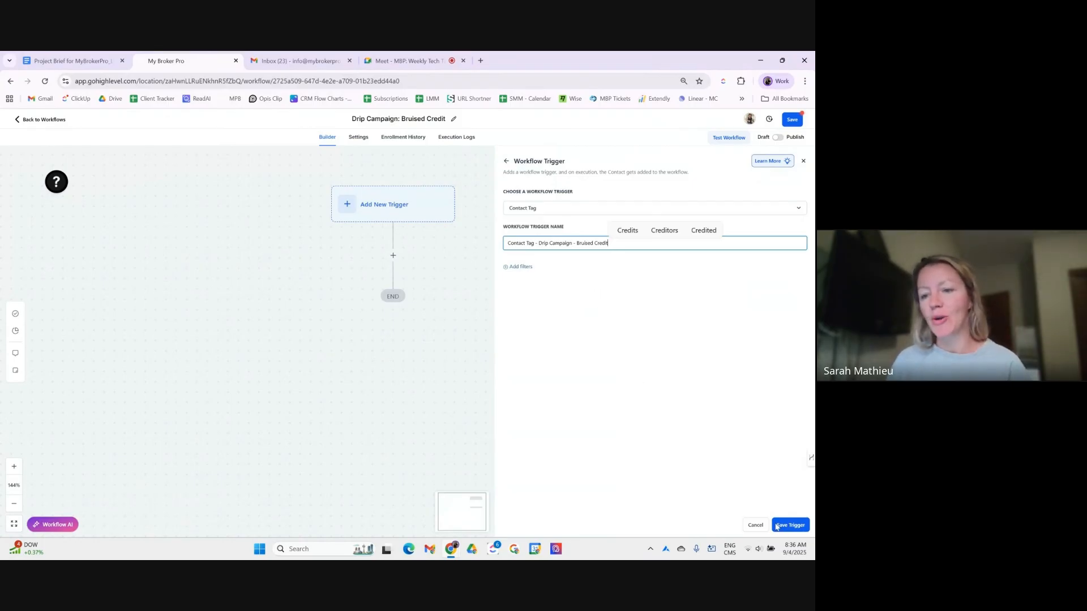
# - Filter the trigger on Tag Added with a new 'drip campaign - bruised credit' tag, then save the trigger and the workflow
pyautogui.click(517, 268)
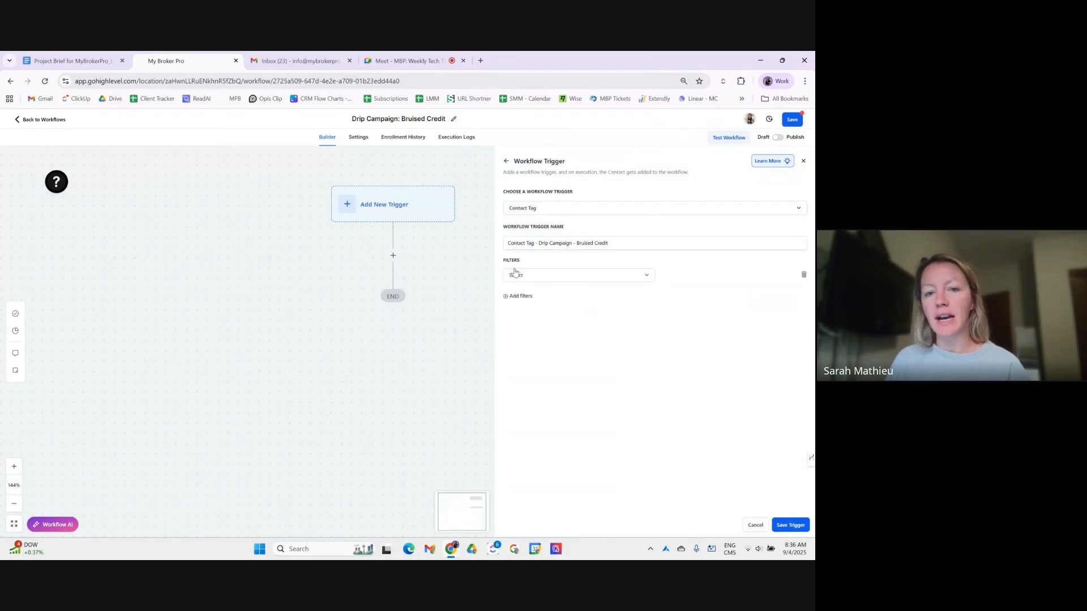
pyautogui.click(541, 282)
pyautogui.click(538, 311)
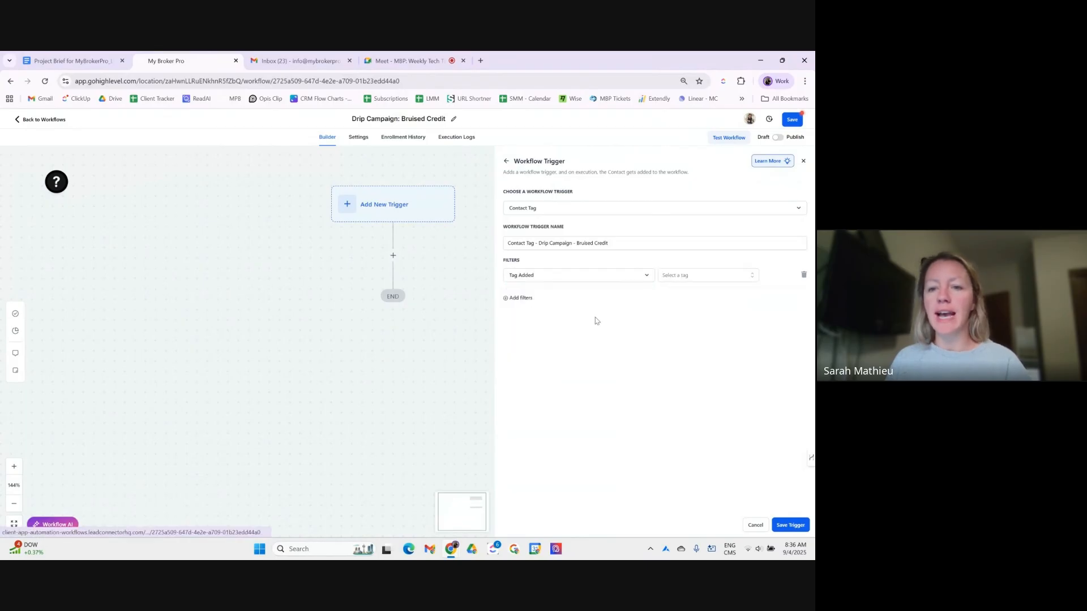
pyautogui.click(687, 277)
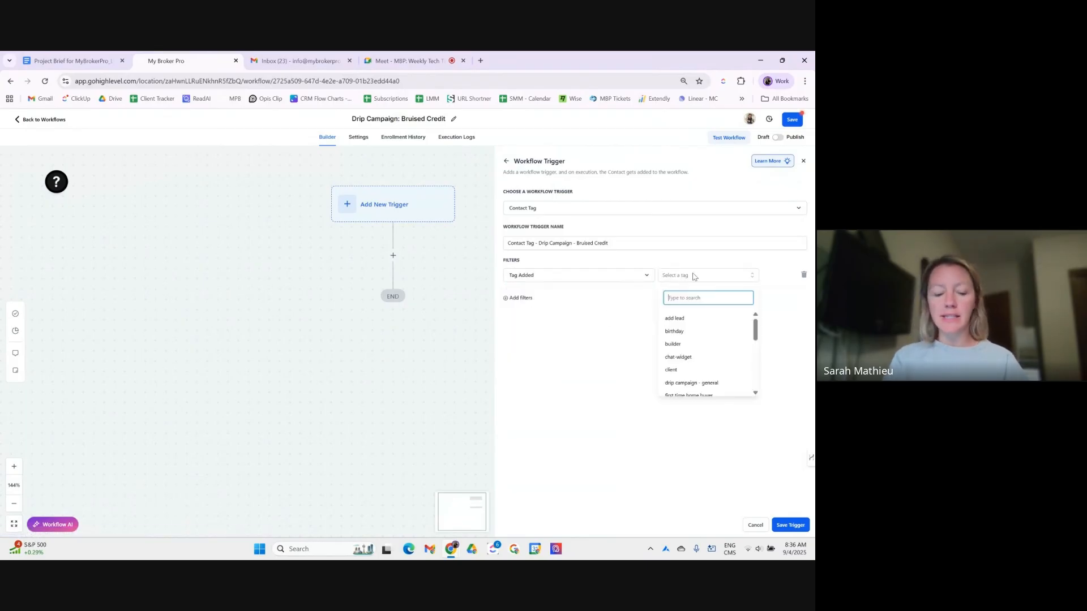
pyautogui.write('dri')
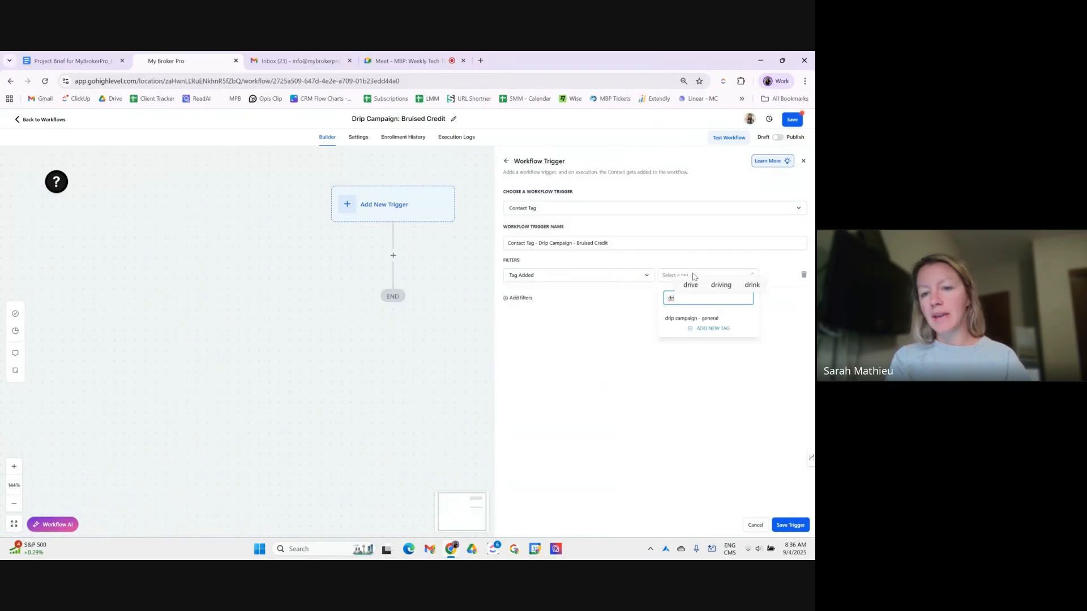
pyautogui.write('p camp')
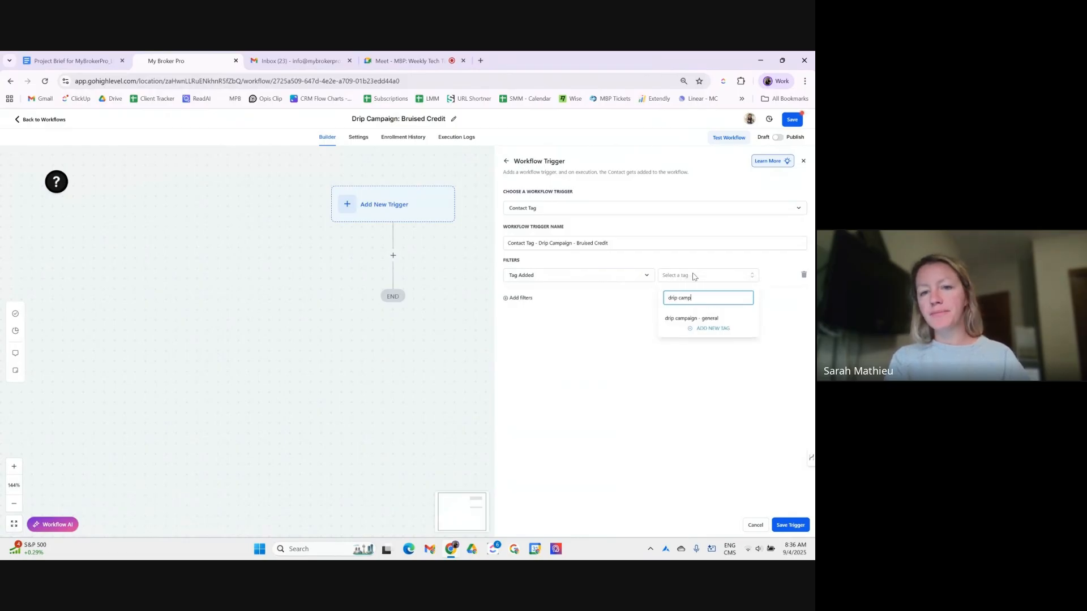
pyautogui.write('a')
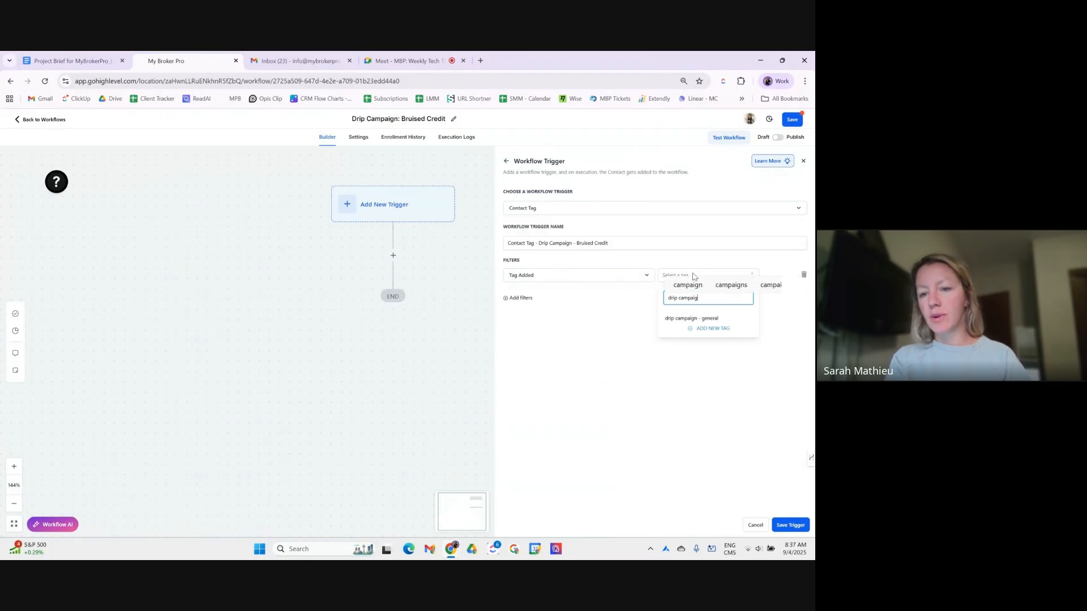
pyautogui.write('g')
pyautogui.press('BackSpace')
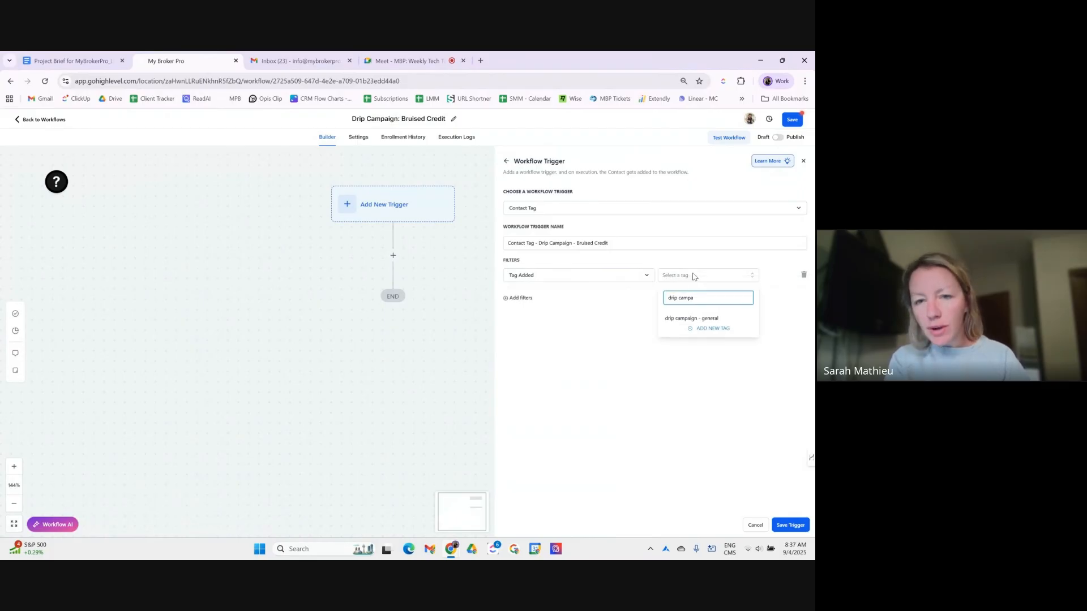
pyautogui.write('ign')
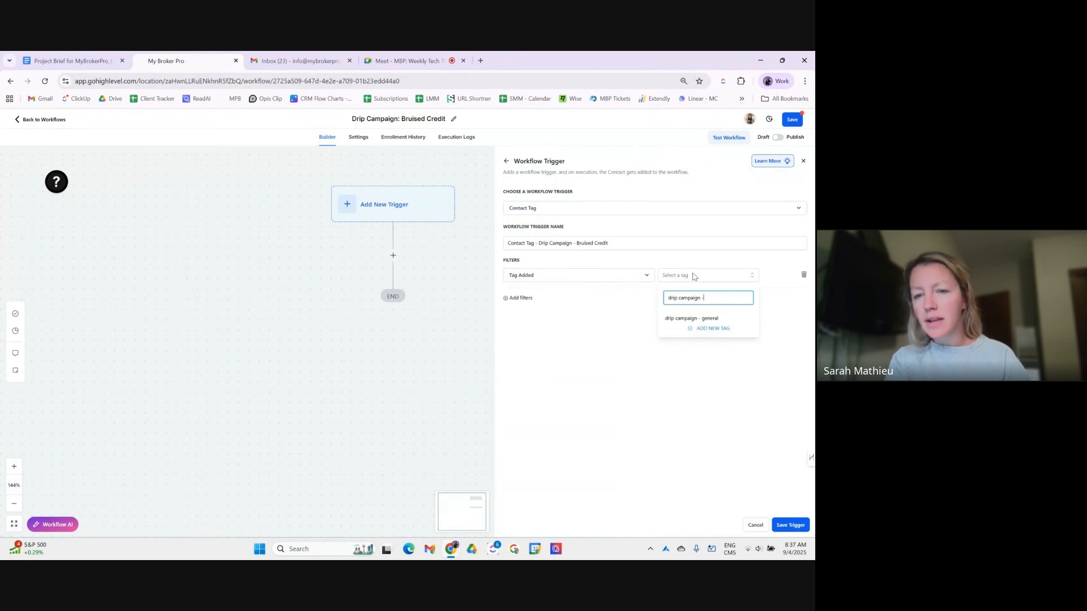
pyautogui.write(' - bruis')
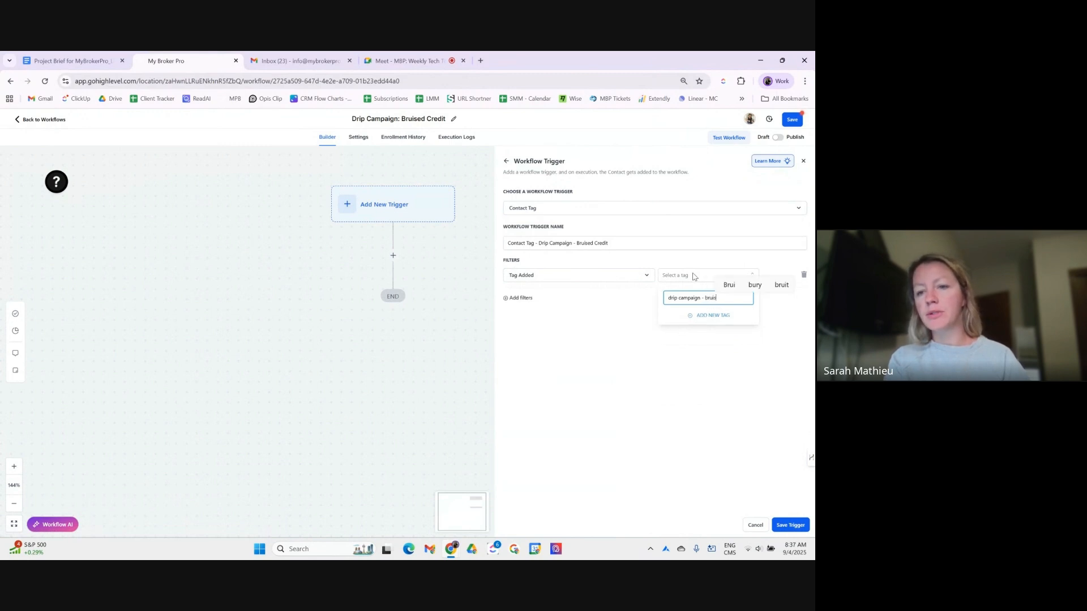
pyautogui.write('ed credit')
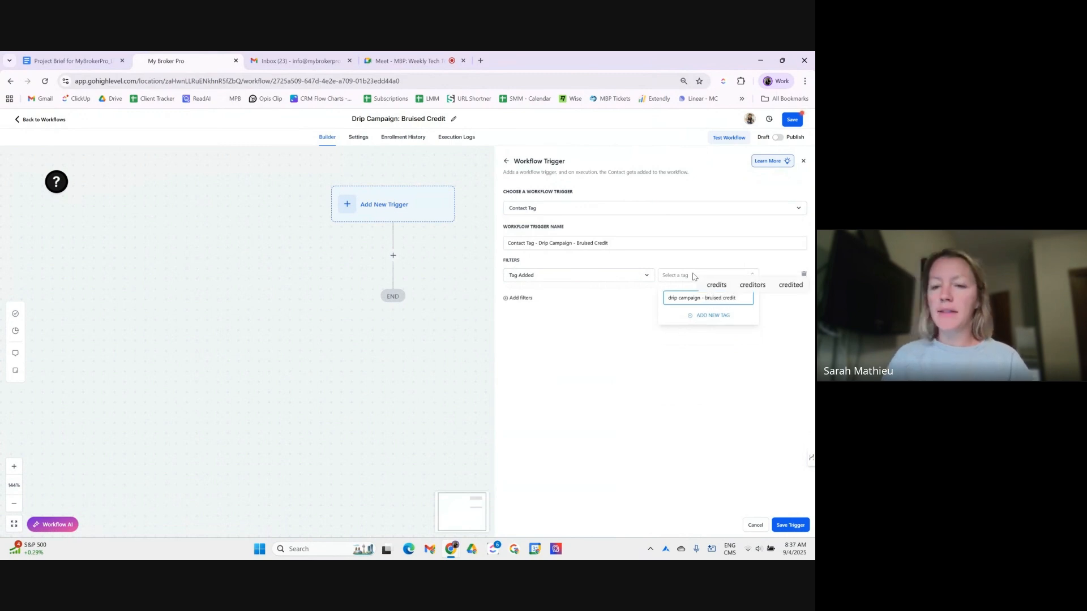
pyautogui.click(700, 317)
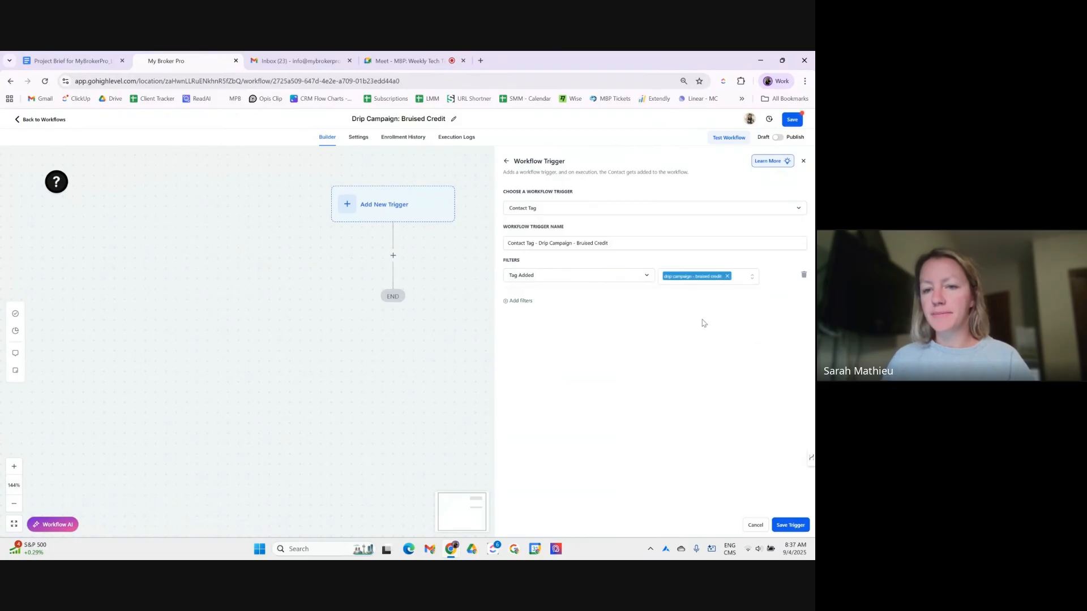
pyautogui.click(780, 527)
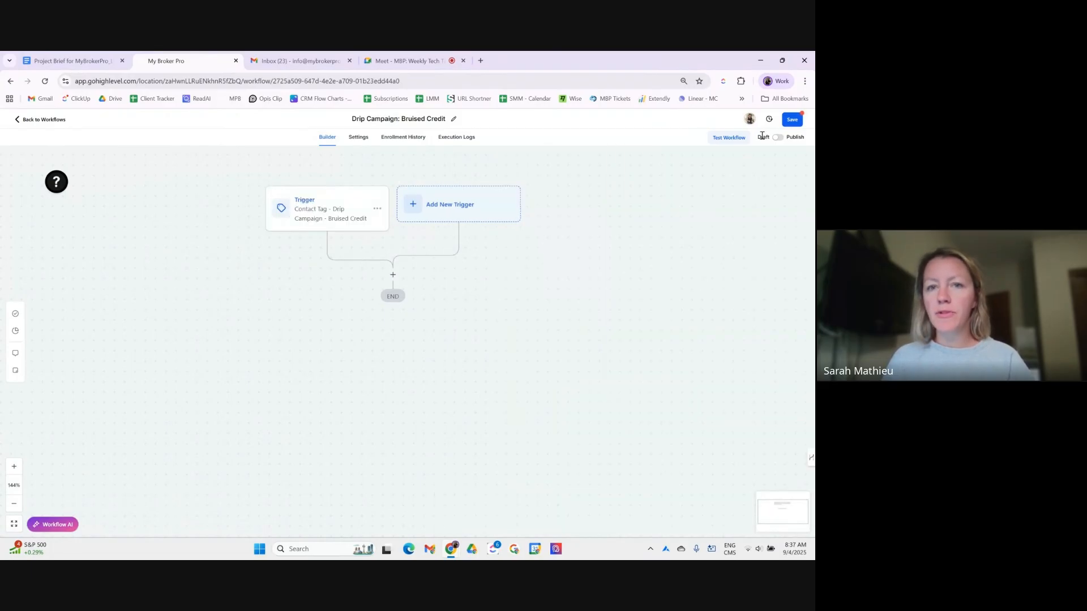
pyautogui.click(798, 123)
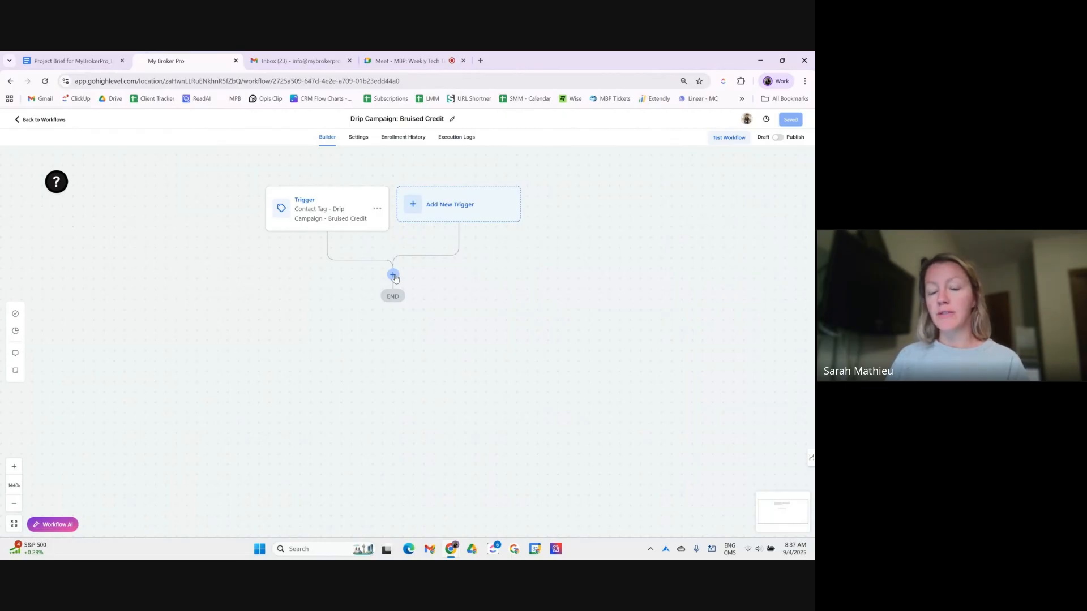
# - Add a Wait action after the trigger and name it 'Wait - 7 days'
pyautogui.click(394, 275)
pyautogui.click(670, 189)
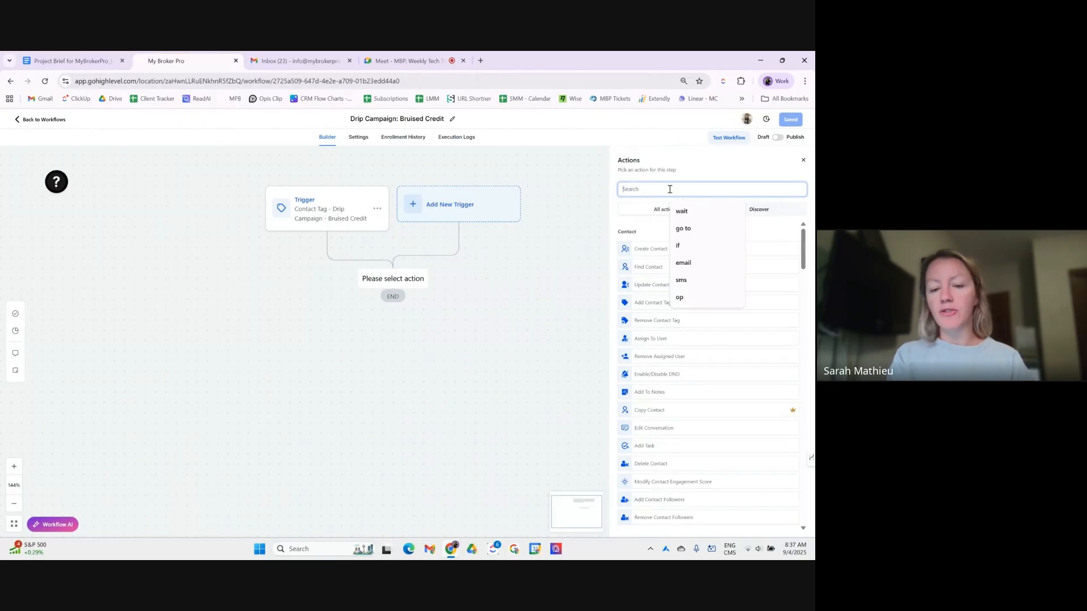
pyautogui.write('7')
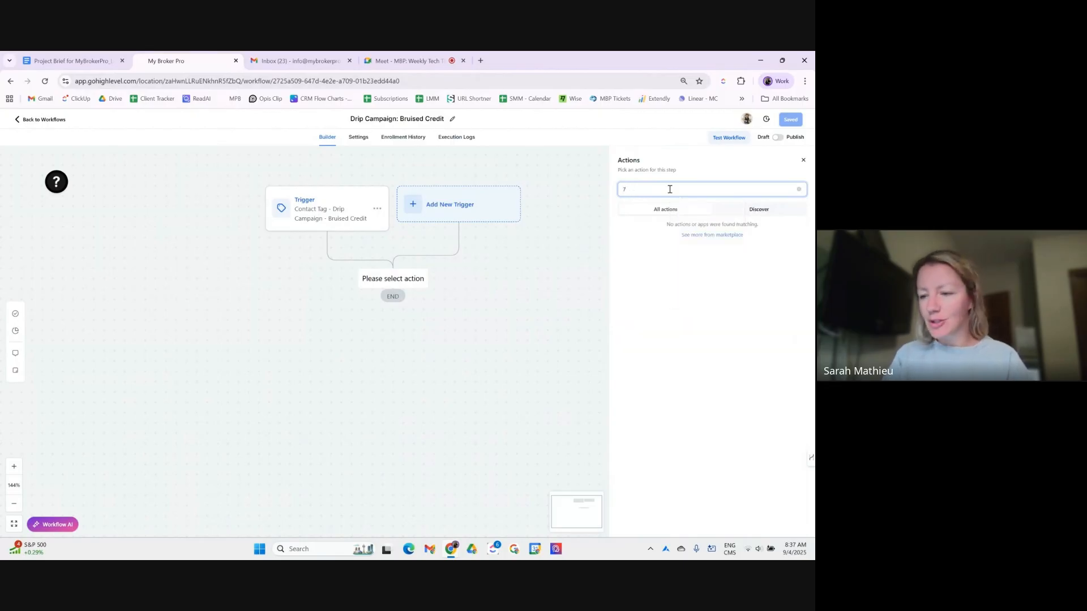
pyautogui.press('BackSpace')
pyautogui.write('wai')
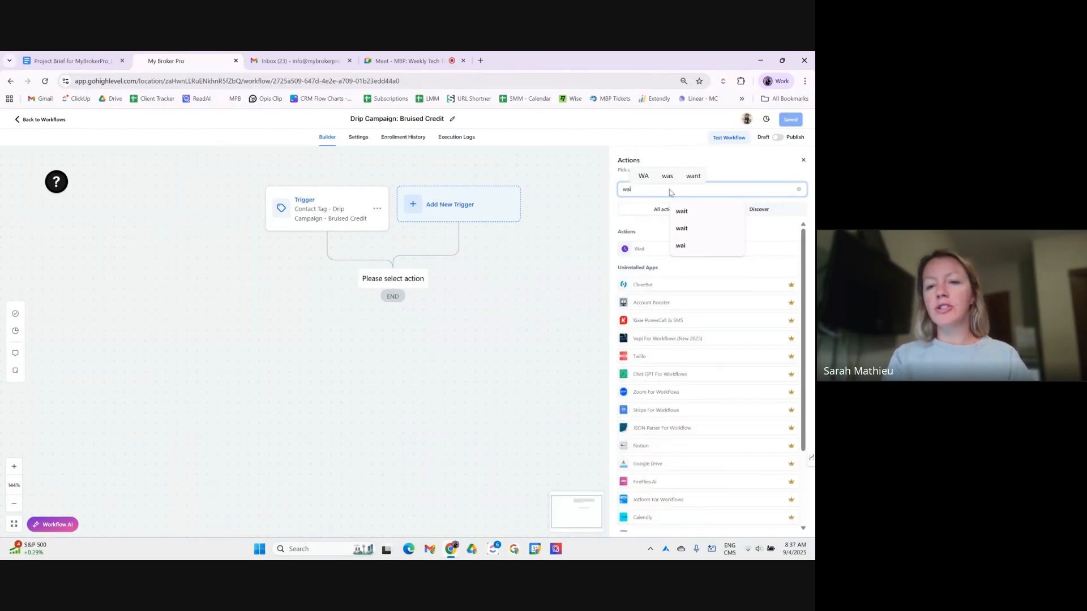
pyautogui.click(648, 253)
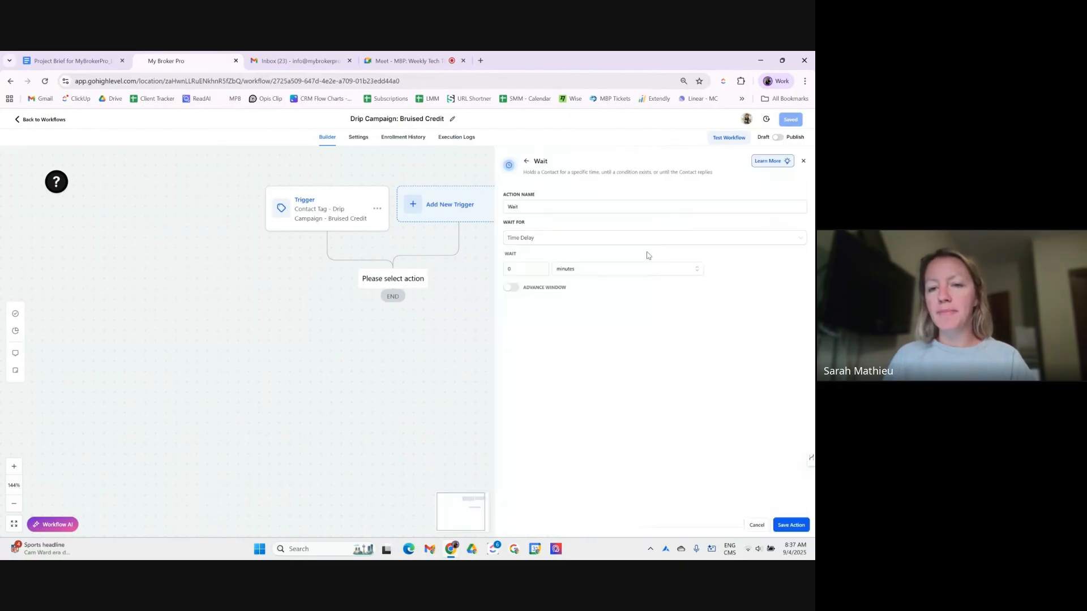
pyautogui.click(564, 206)
pyautogui.write('- 7')
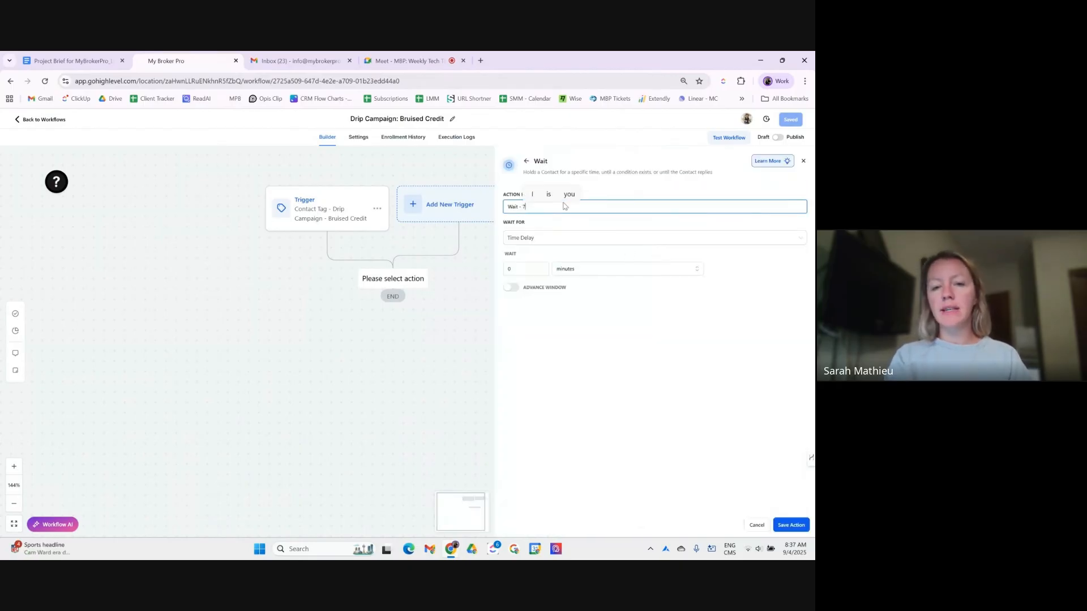
pyautogui.write(' days')
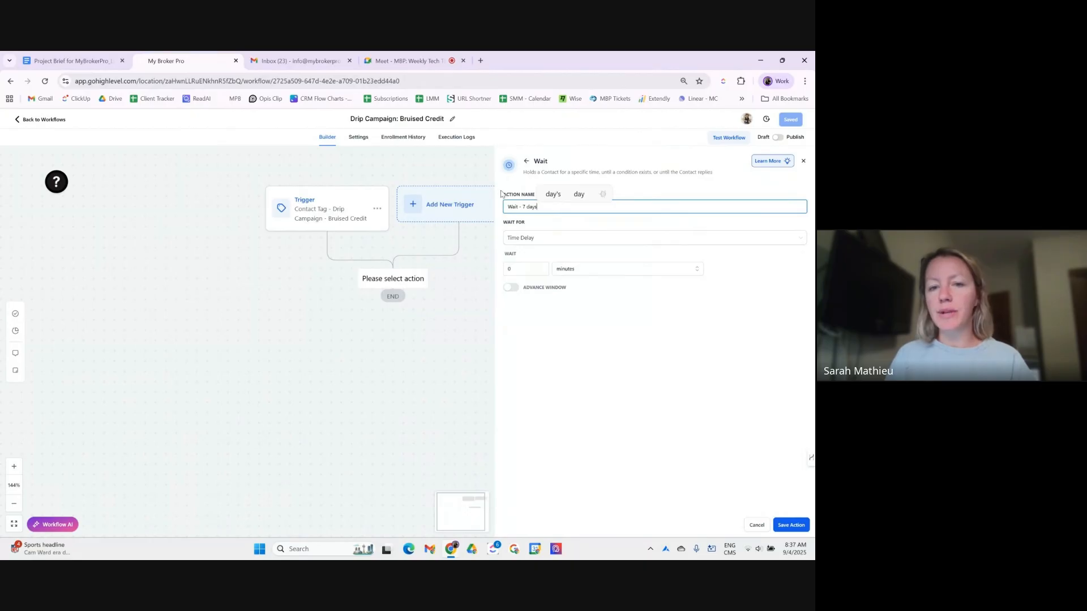
pyautogui.moveTo(508, 195); pyautogui.dragTo(542, 202)
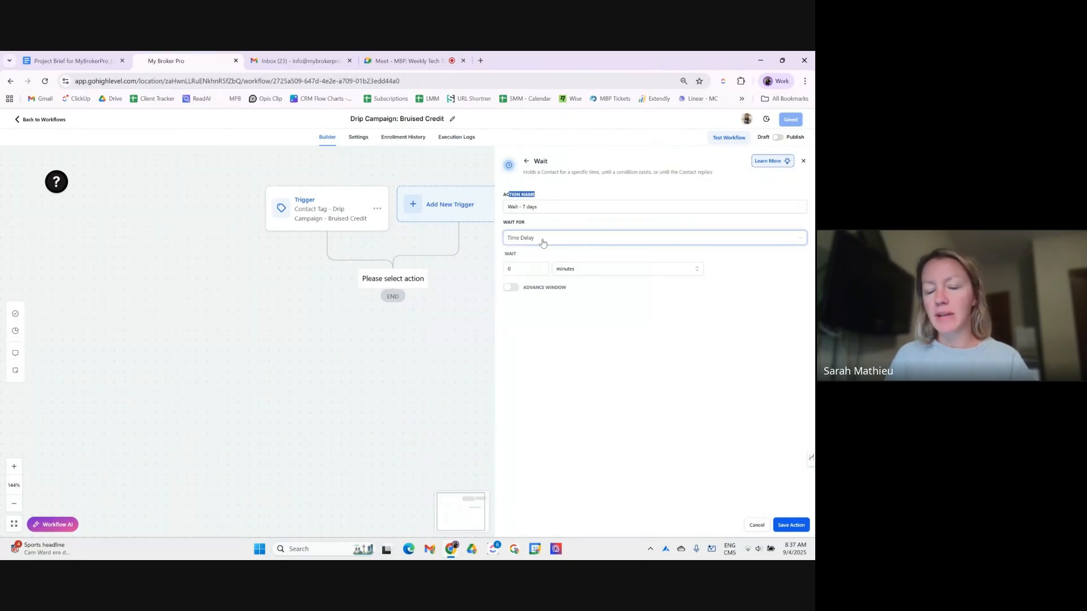
# - Set the wait duration to 7 days, then save the step and the workflow
pyautogui.click(528, 265)
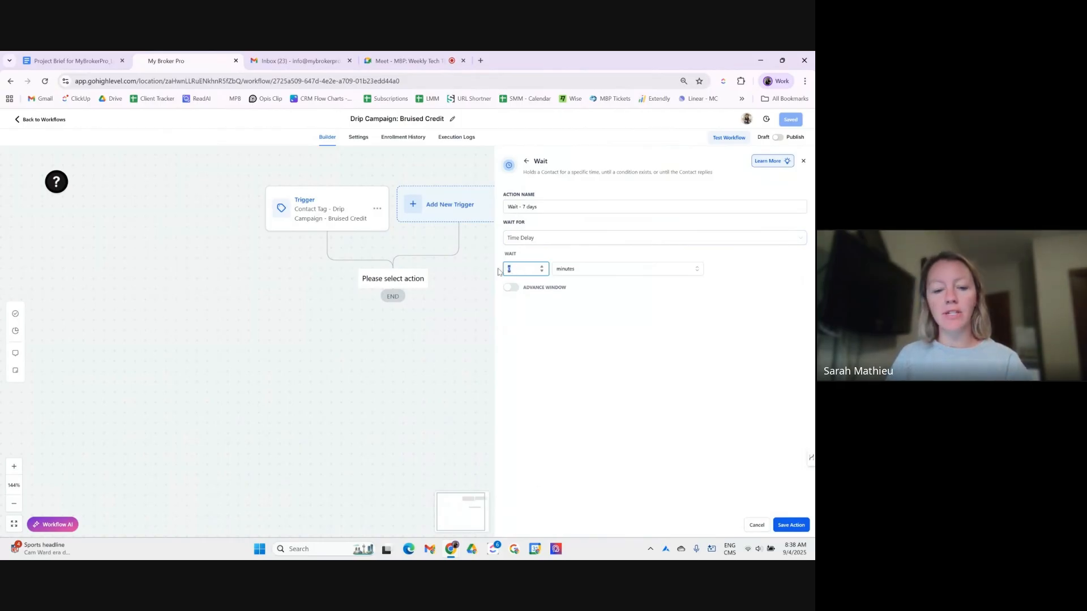
pyautogui.write('7')
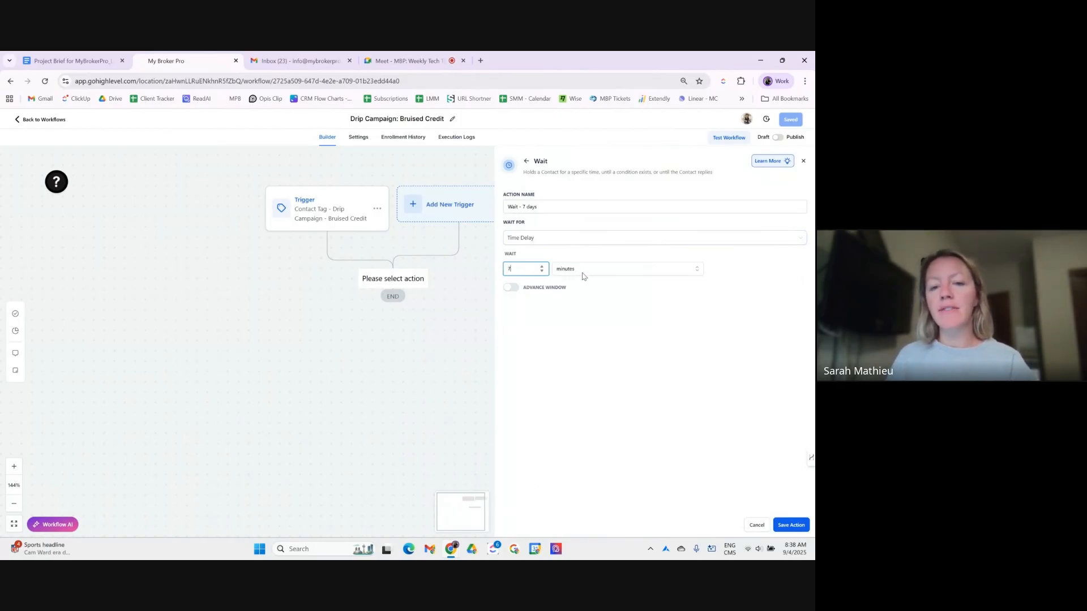
pyautogui.click(584, 275)
pyautogui.click(585, 310)
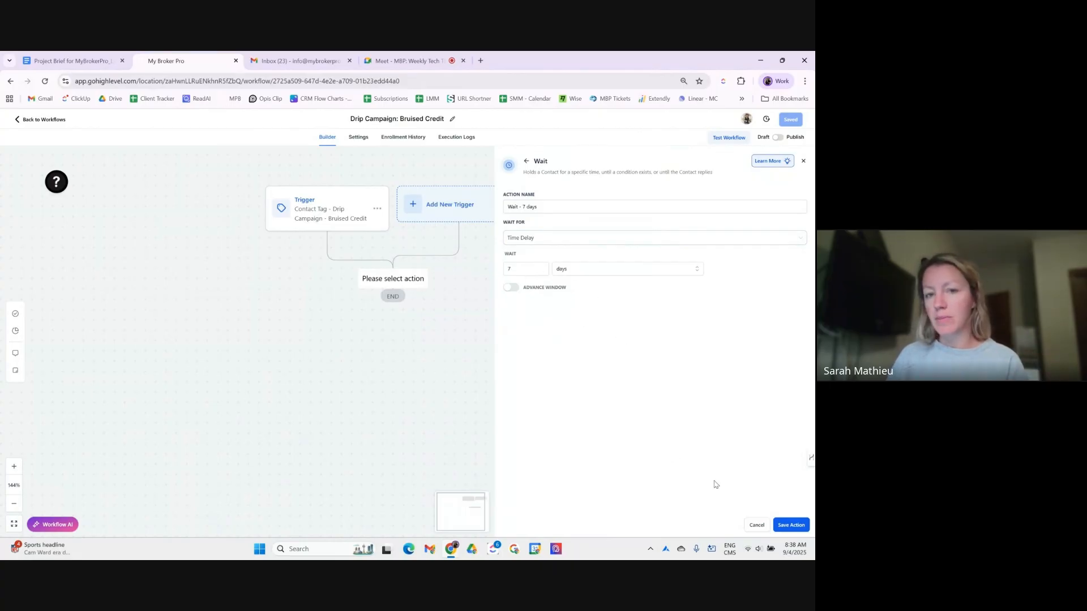
pyautogui.click(792, 525)
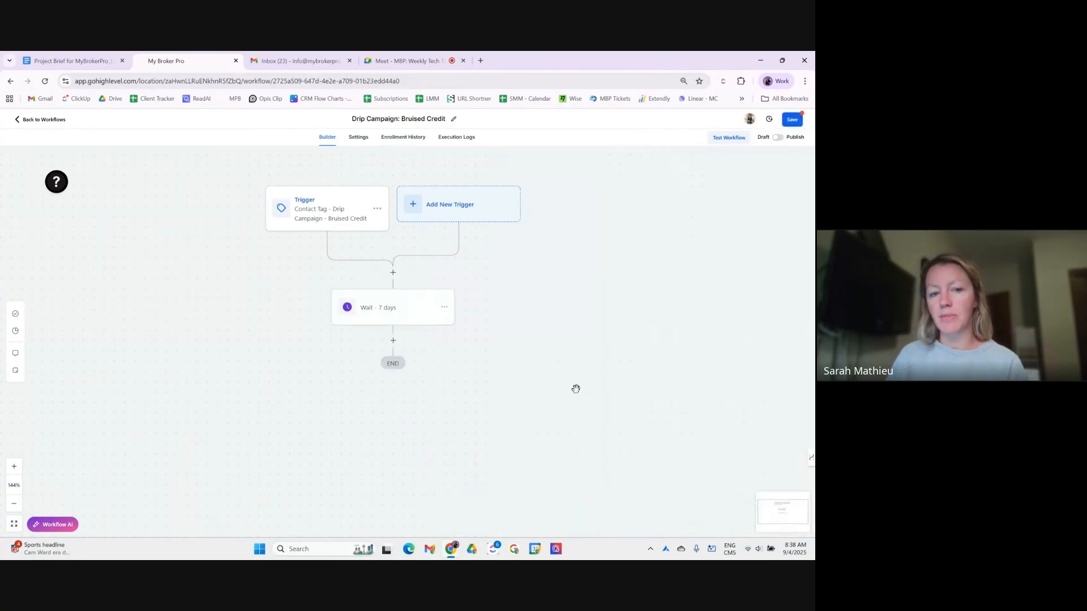
pyautogui.click(406, 308)
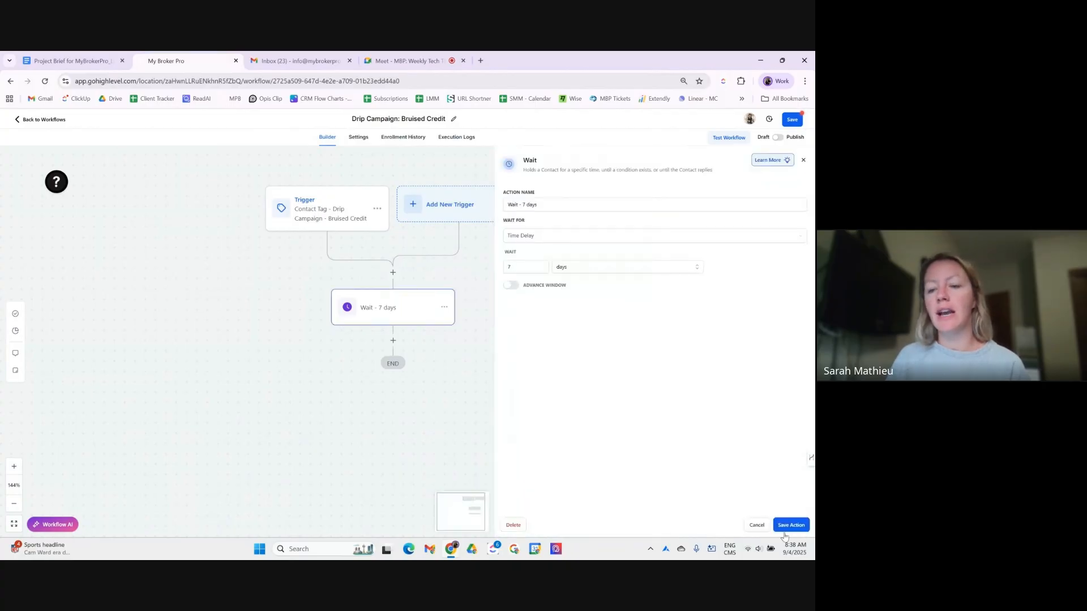
pyautogui.click(804, 161)
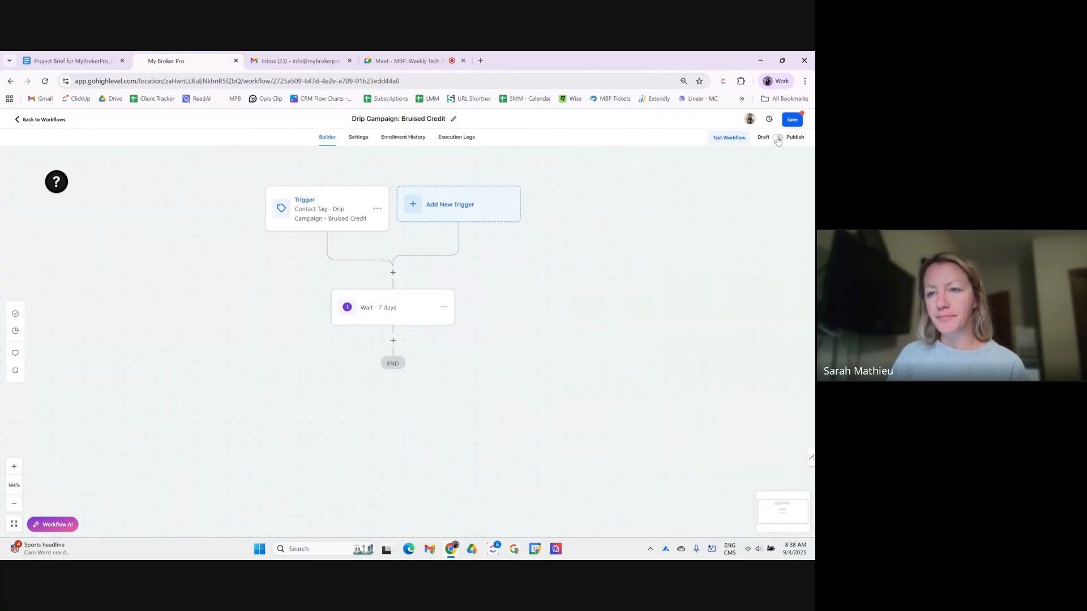
pyautogui.click(792, 119)
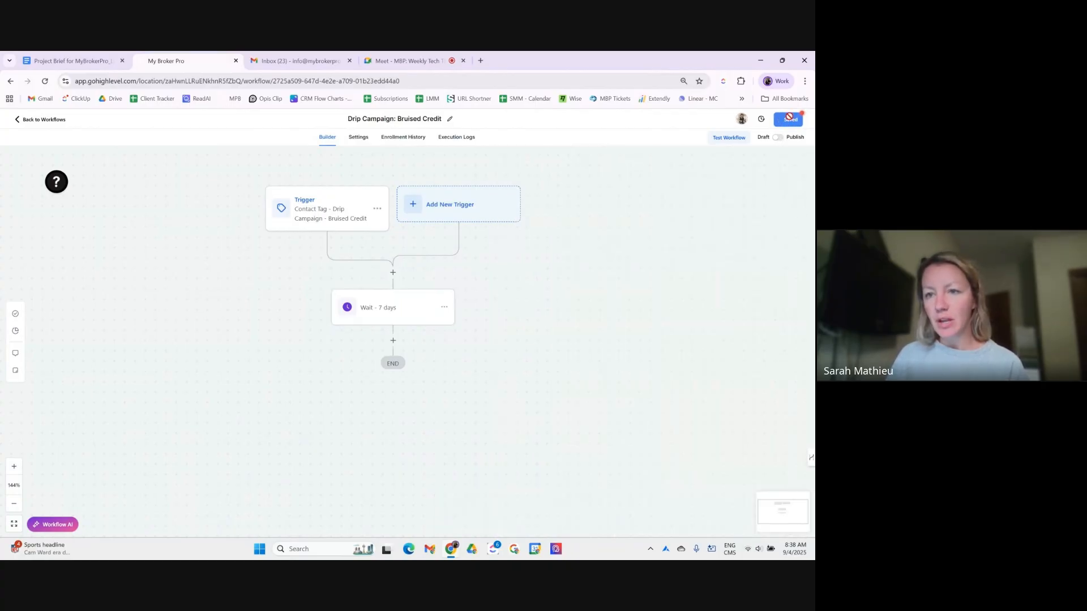
pyautogui.click(393, 340)
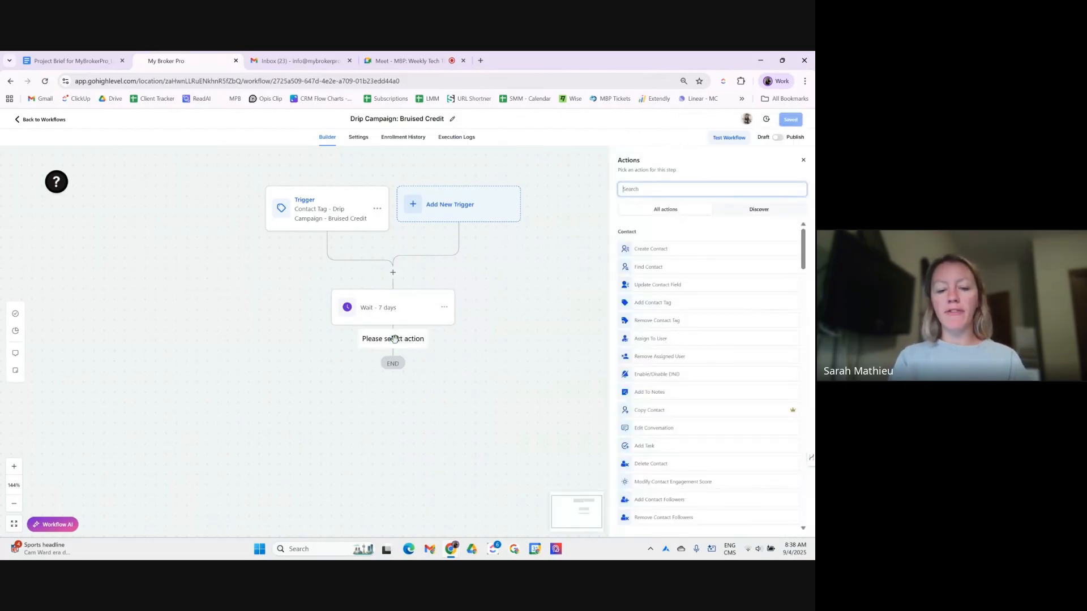
pyautogui.write('email')
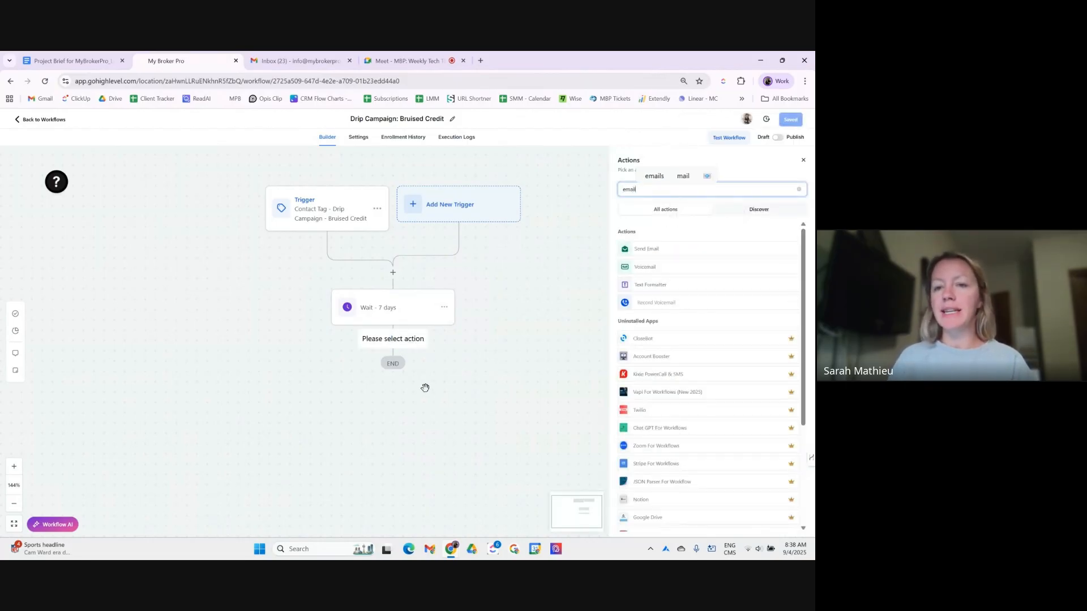
# - Add a Send Email action named 'Email - 5 million Canadians have bruised credit'
pyautogui.click(641, 251)
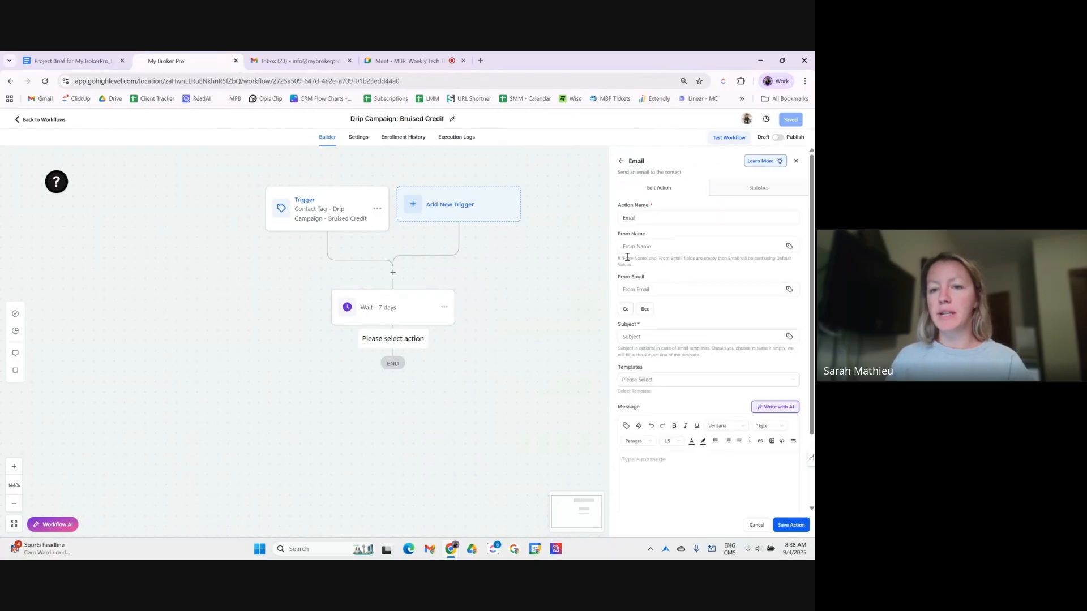
pyautogui.click(650, 220)
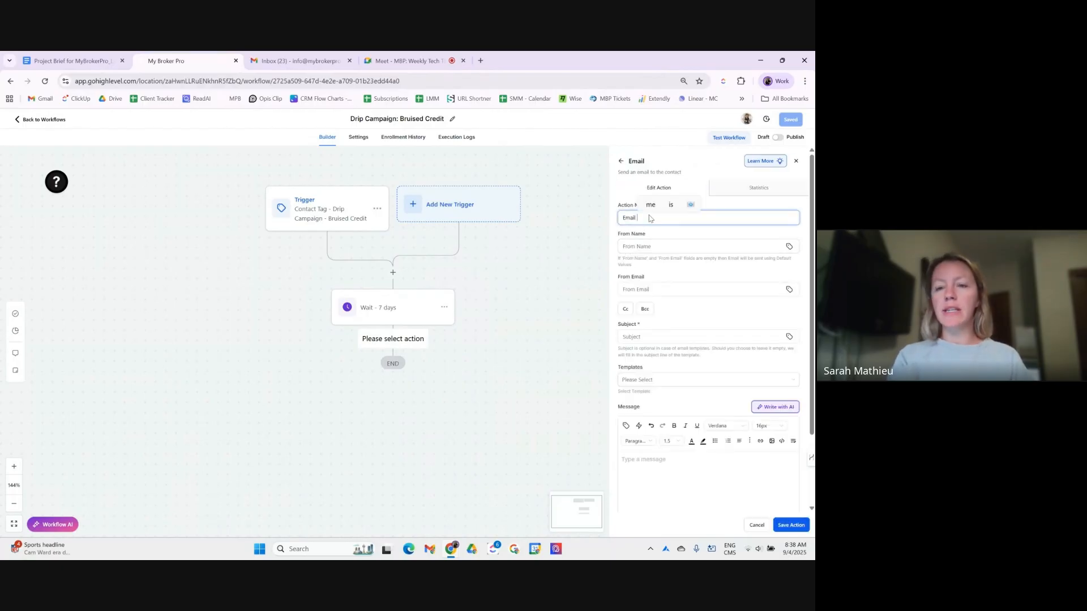
pyautogui.write('-')
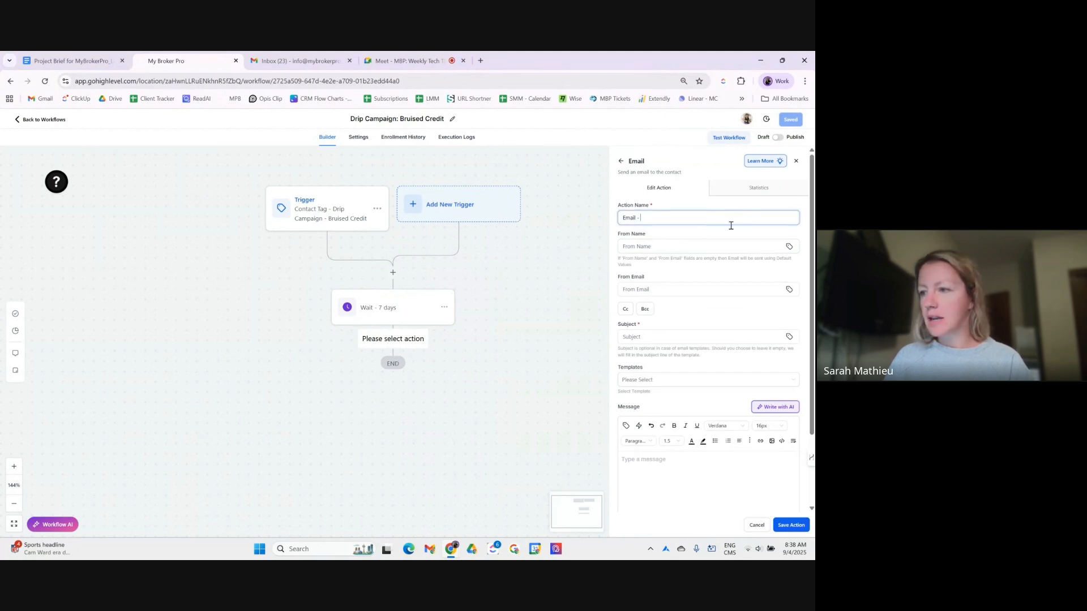
pyautogui.click(647, 215)
pyautogui.write('5 million Canadians have bruised credit')
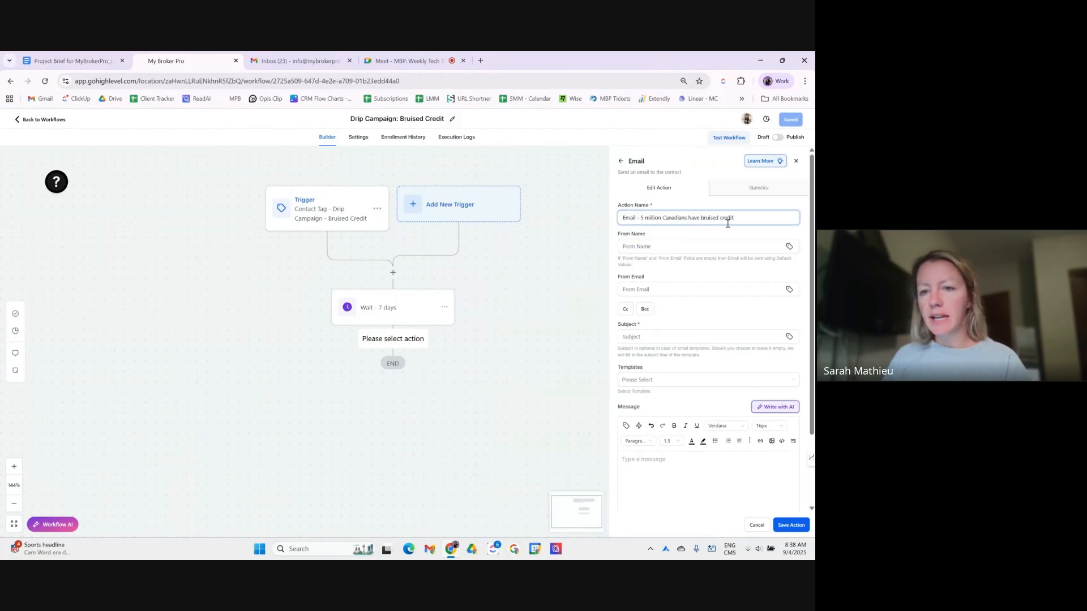
# - Check the From Name and From Email suggestions and set the subject to '5 million Canadians have bruised credit'
pyautogui.click(685, 247)
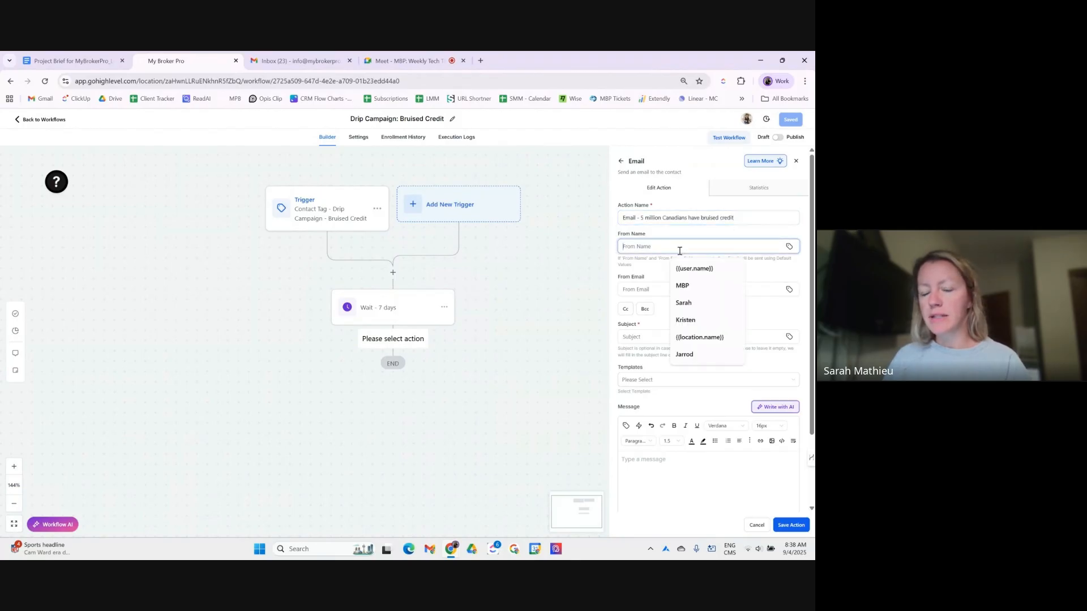
pyautogui.click(652, 270)
pyautogui.click(640, 246)
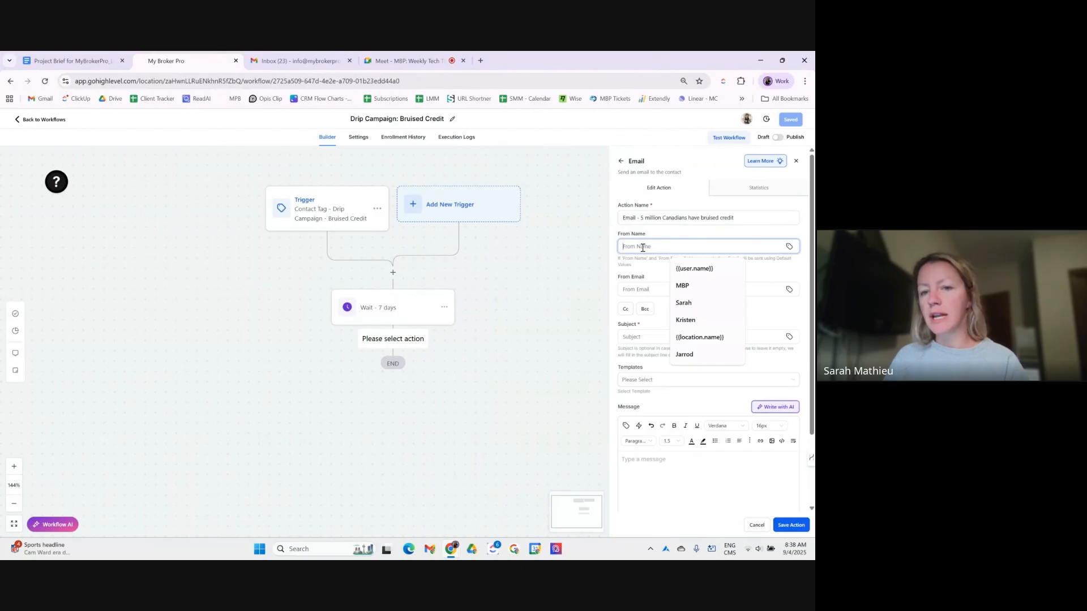
pyautogui.click(649, 291)
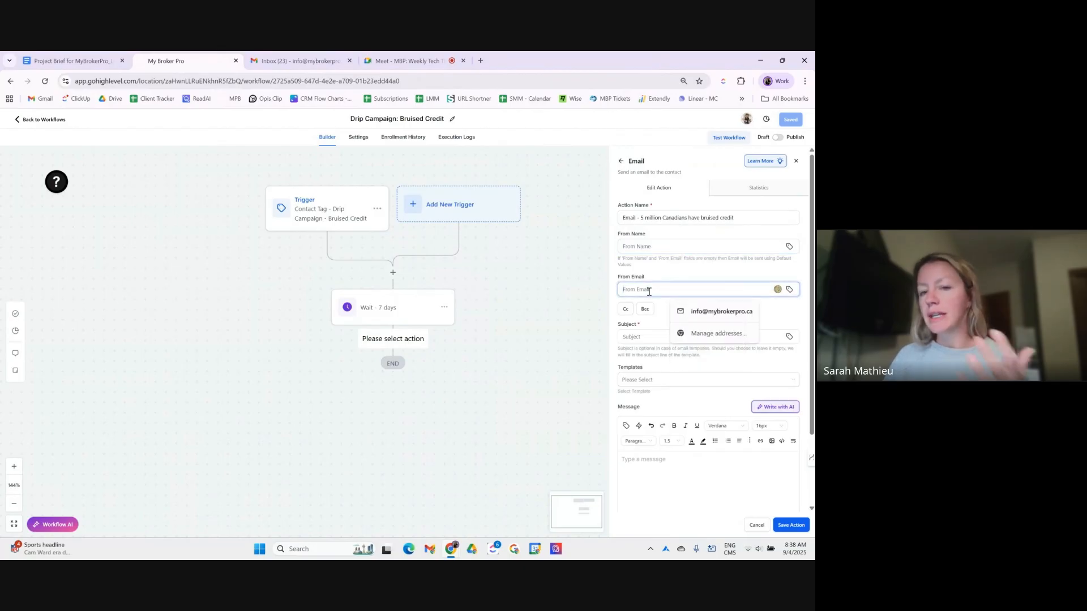
pyautogui.click(653, 339)
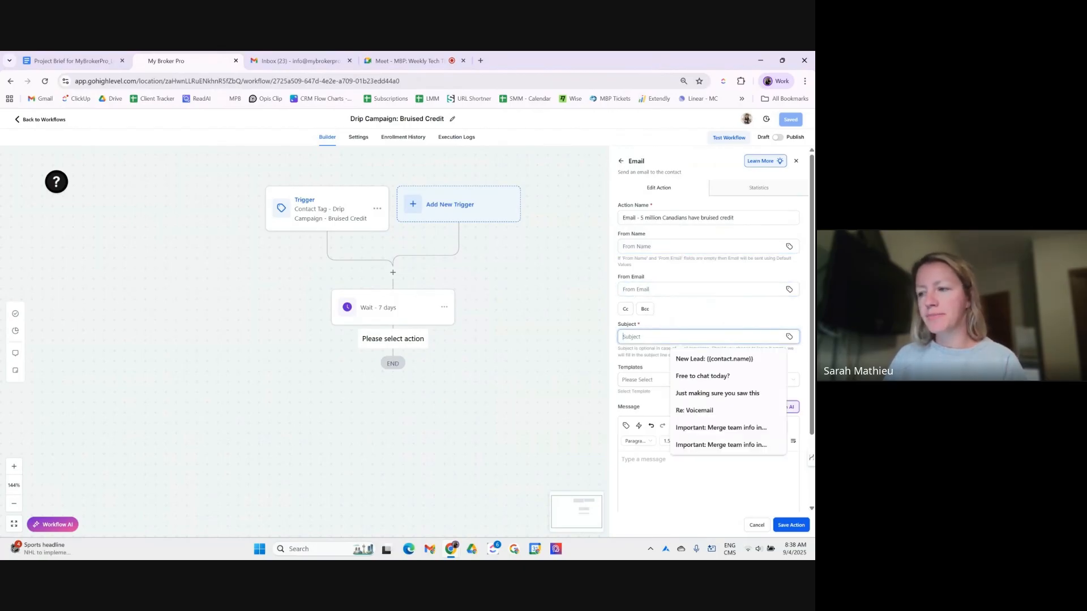
pyautogui.write('5 million Canadians have bruised credit')
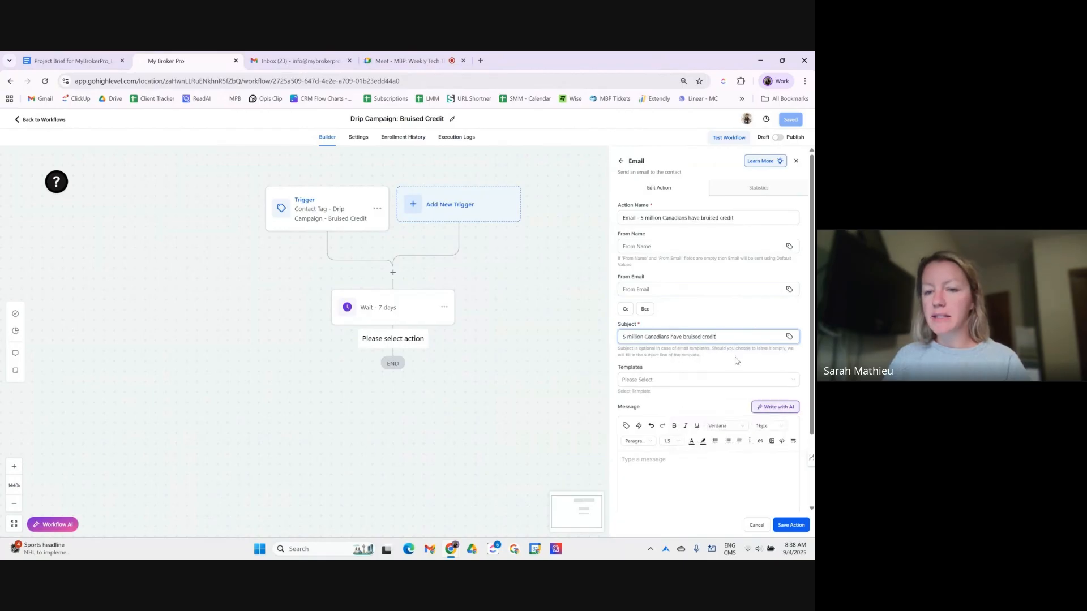
pyautogui.scroll(-1, 722, 363)
pyautogui.scroll(-3, 722, 363)
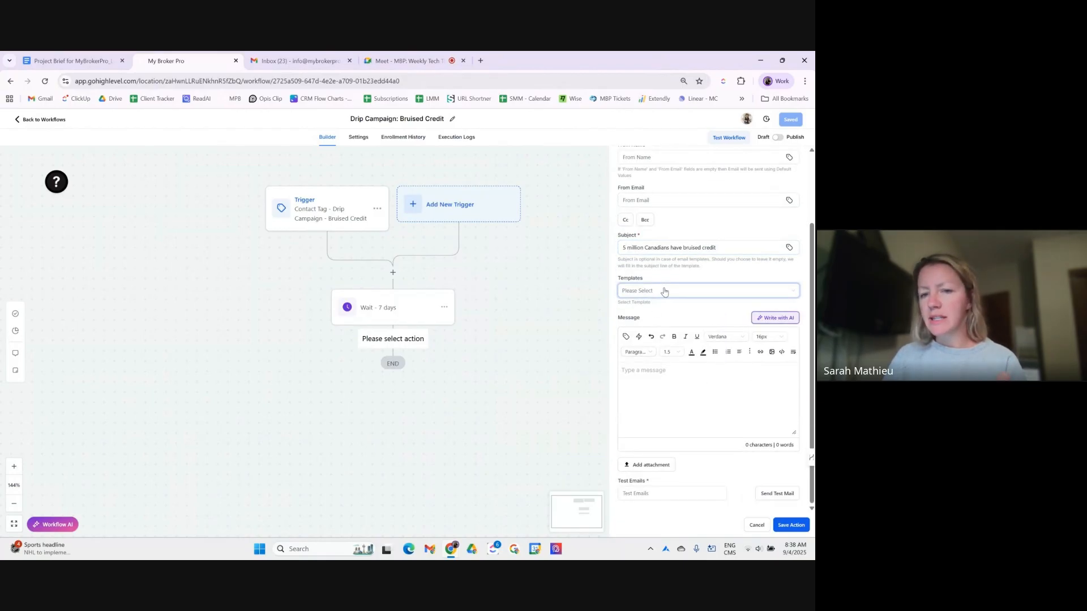
pyautogui.click(672, 382)
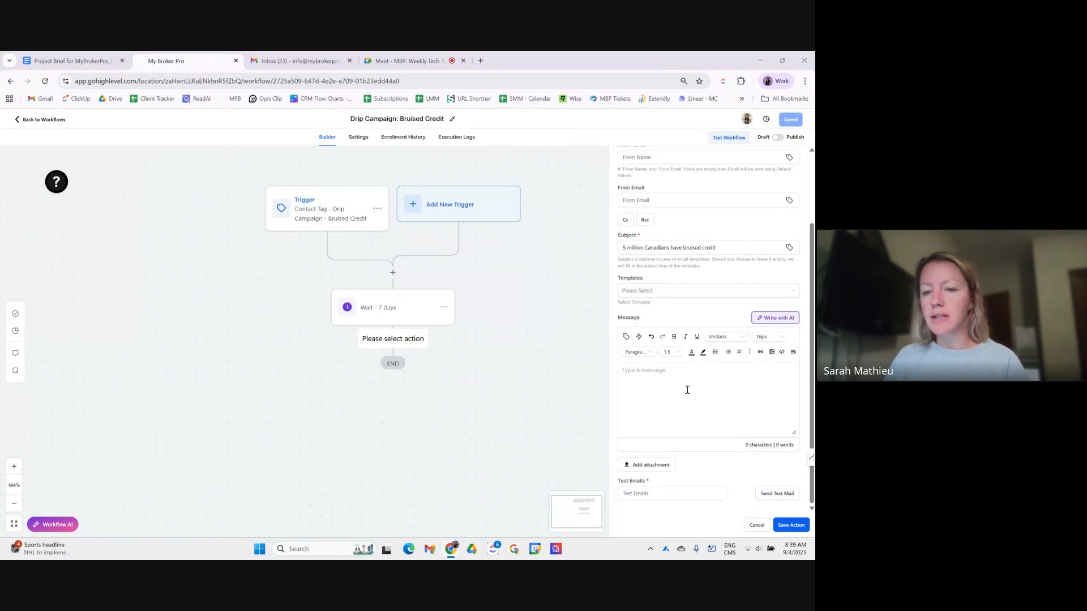
# - Paste the email body, remove the link from the contact.name greeting tag, and add a blank line after the greeting
pyautogui.hotkey('ctrl', 'v')
pyautogui.scroll(5, 674, 396)
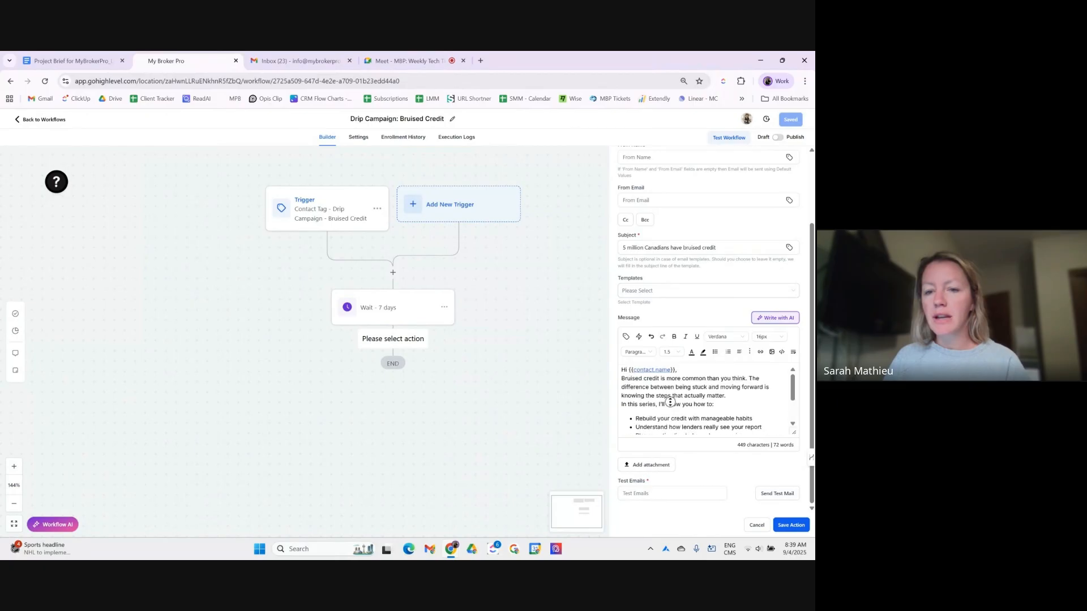
pyautogui.doubleClick(662, 371)
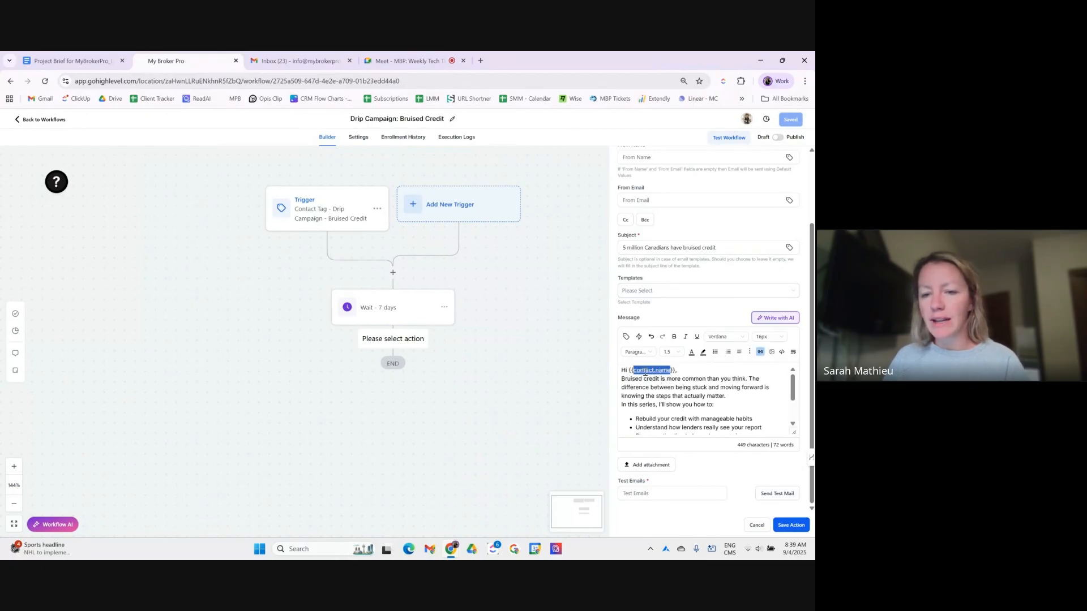
pyautogui.click(759, 354)
pyautogui.click(331, 388)
pyautogui.click(688, 377)
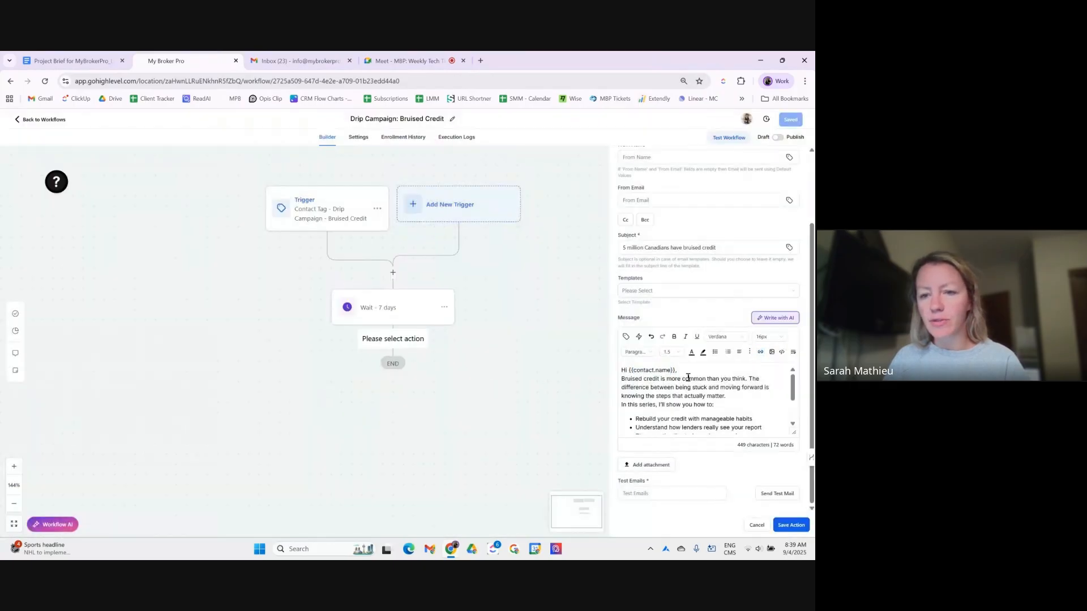
pyautogui.press('Return')
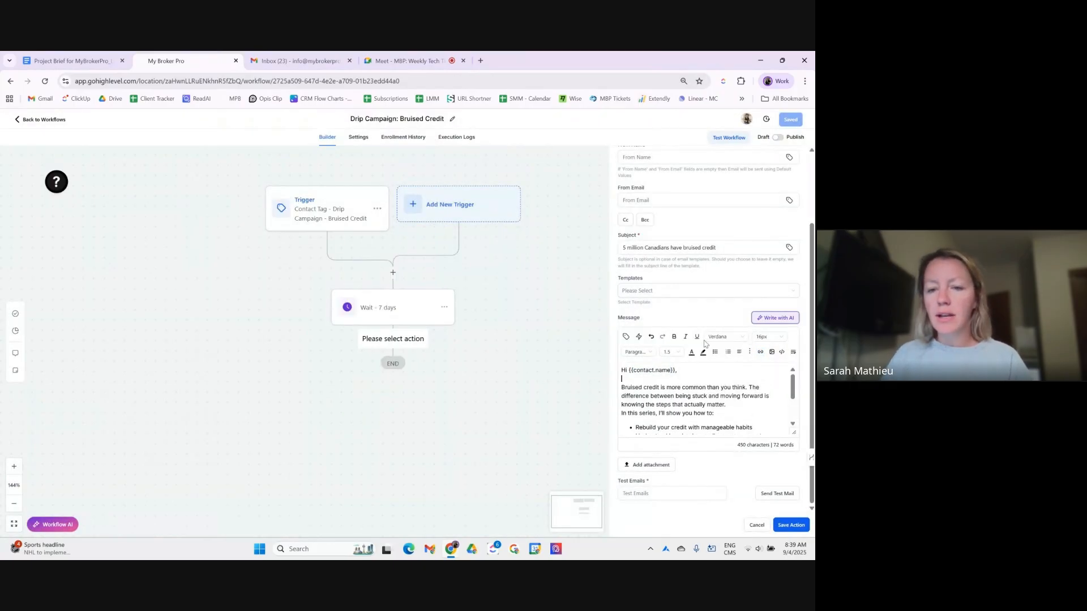
# - Remove the link from the signature's user.email tag and add a blank line after 'Clear, realistic, and doable.'
pyautogui.scroll(-5, 667, 412)
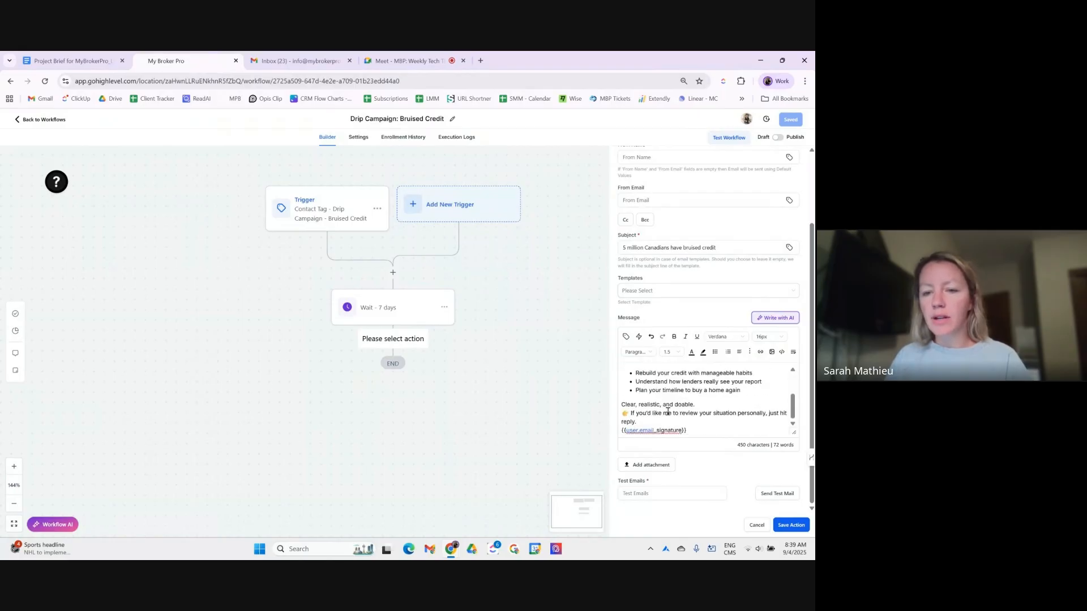
pyautogui.doubleClick(639, 431)
pyautogui.click(760, 352)
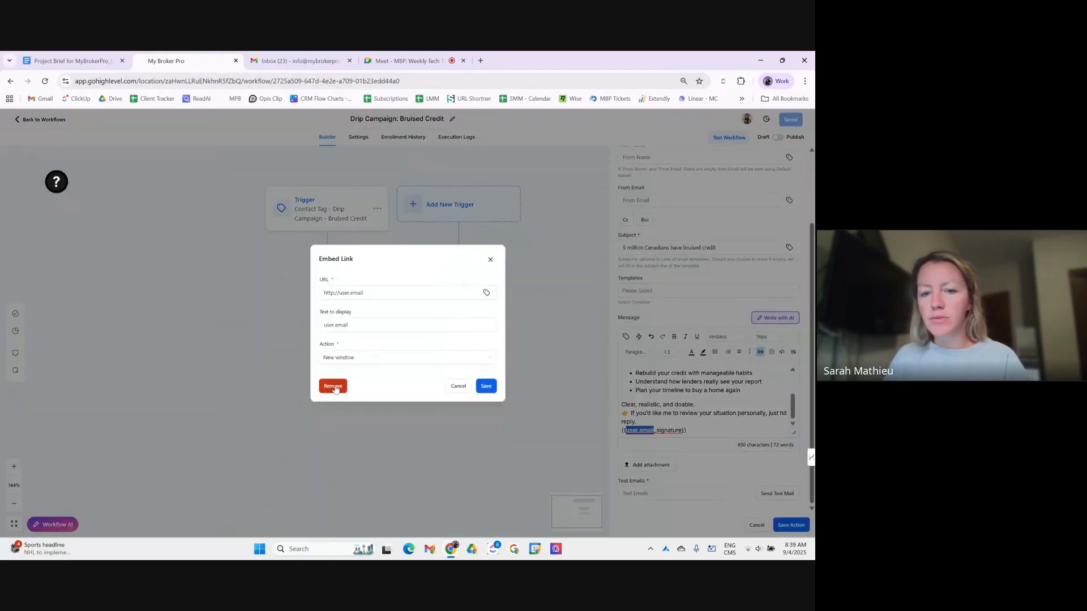
pyautogui.click(333, 385)
pyautogui.click(700, 406)
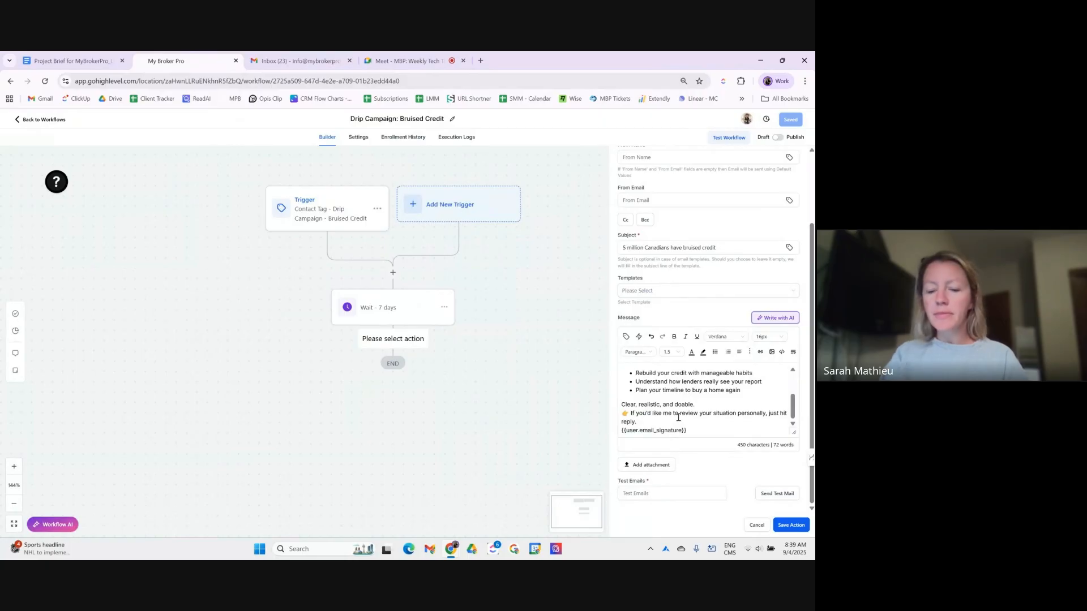
pyautogui.scroll(2, 714, 354)
pyautogui.scroll(-2, 714, 443)
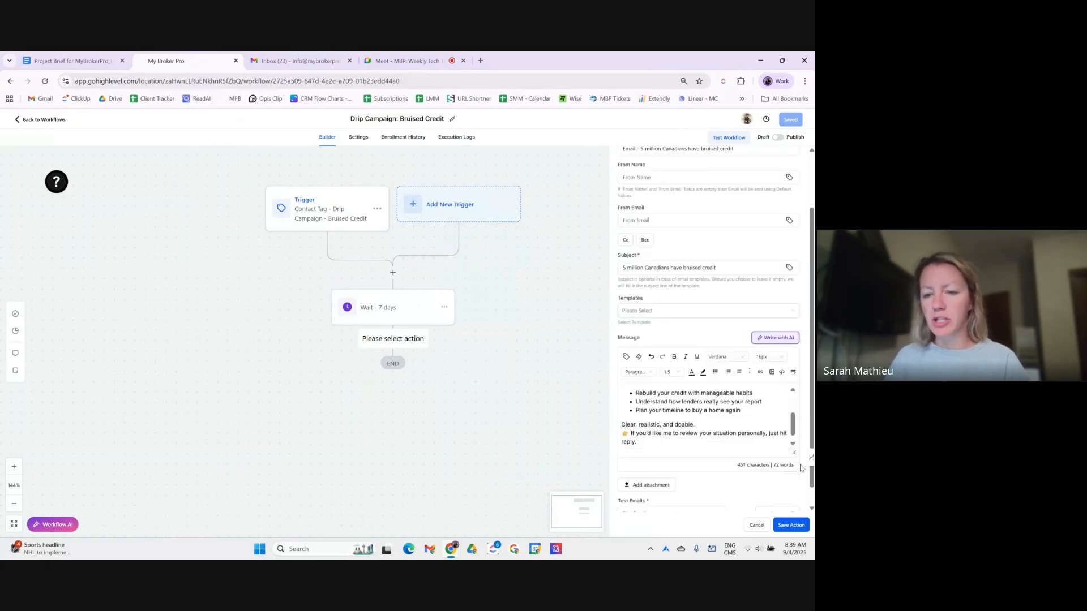
pyautogui.scroll(4, 695, 398)
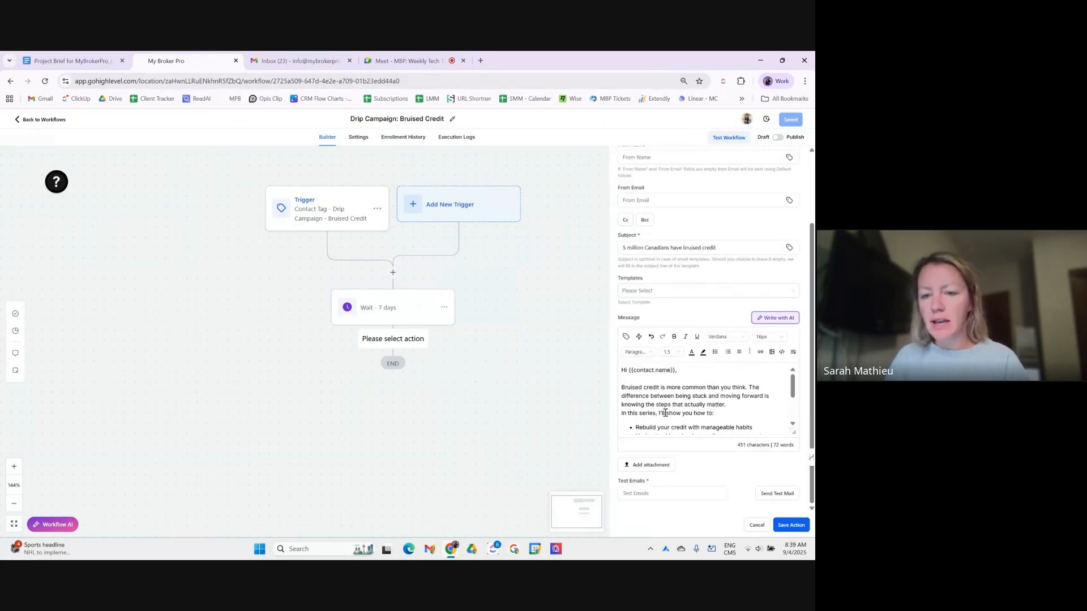
pyautogui.click(744, 415)
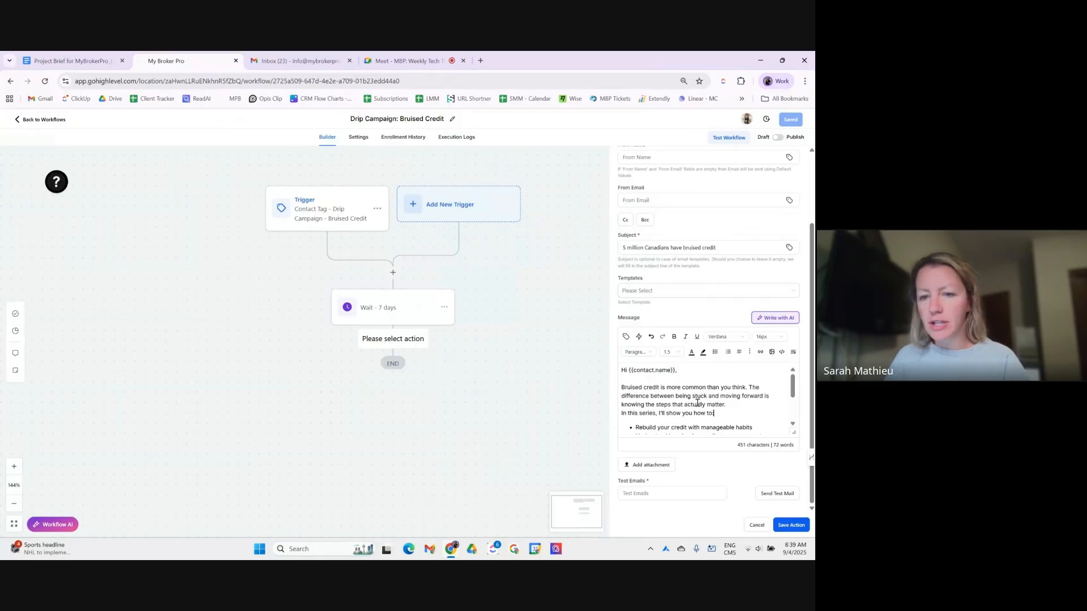
pyautogui.scroll(-2, 684, 397)
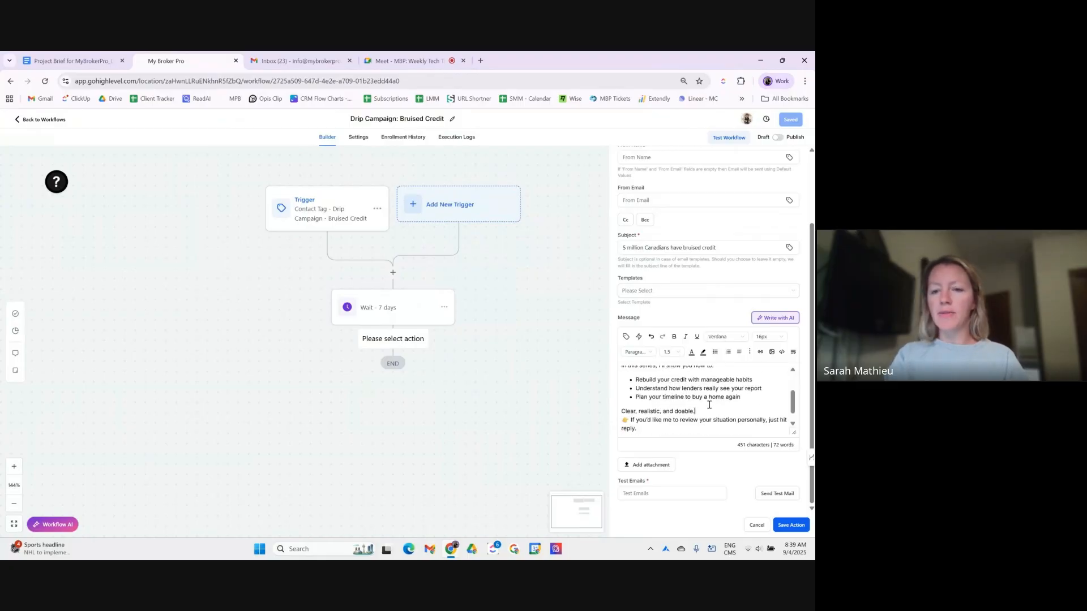
pyautogui.press('Return')
pyautogui.scroll(-1, 693, 421)
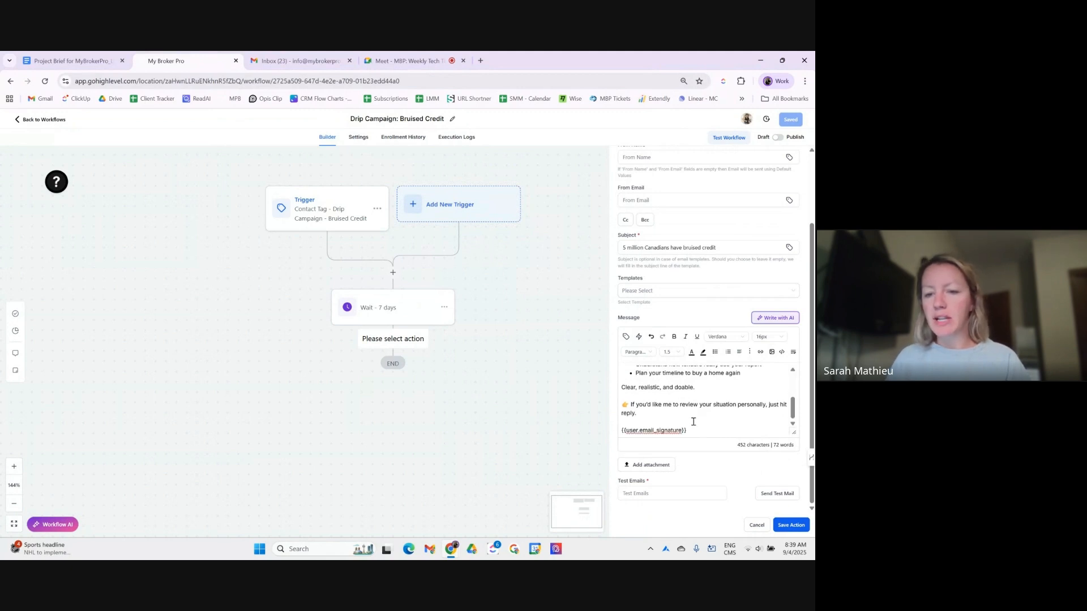
pyautogui.scroll(4, 688, 424)
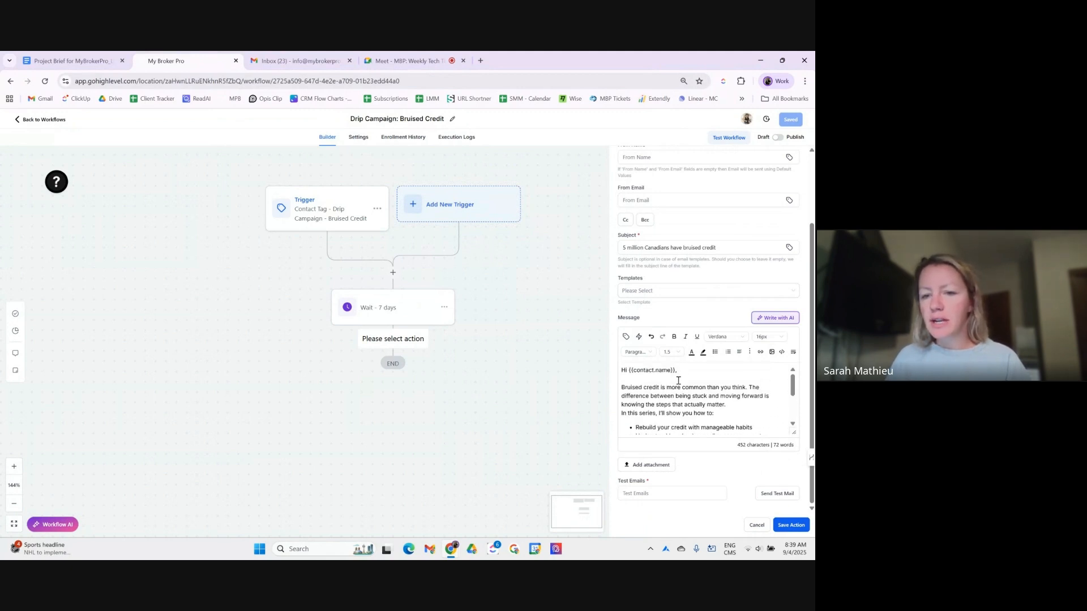
# - Recheck the greeting merge tag and the spacing above the email signature line
pyautogui.moveTo(674, 370); pyautogui.dragTo(631, 372)
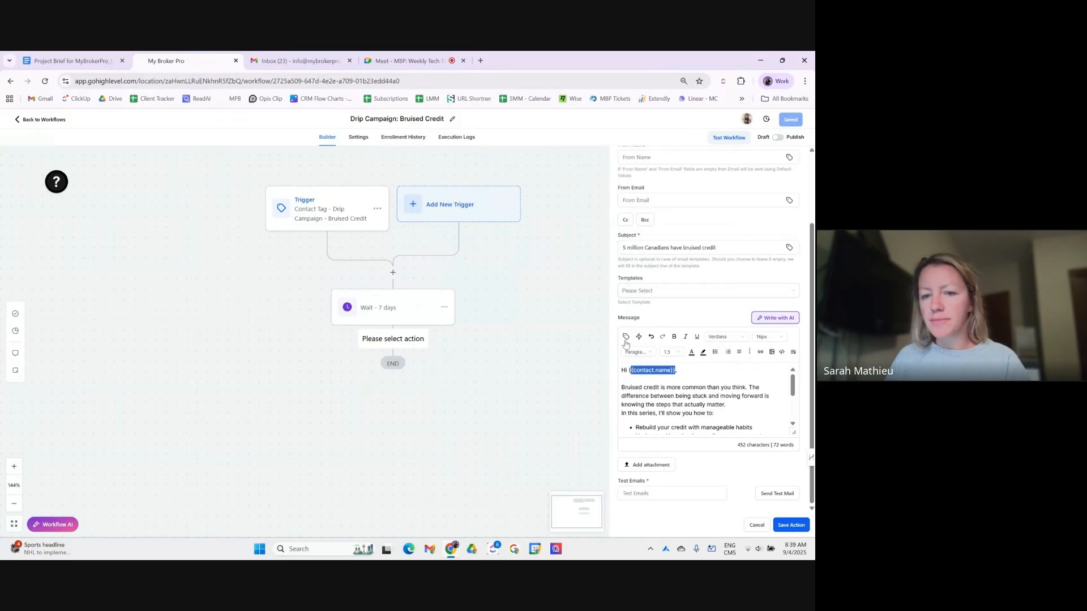
pyautogui.click(662, 377)
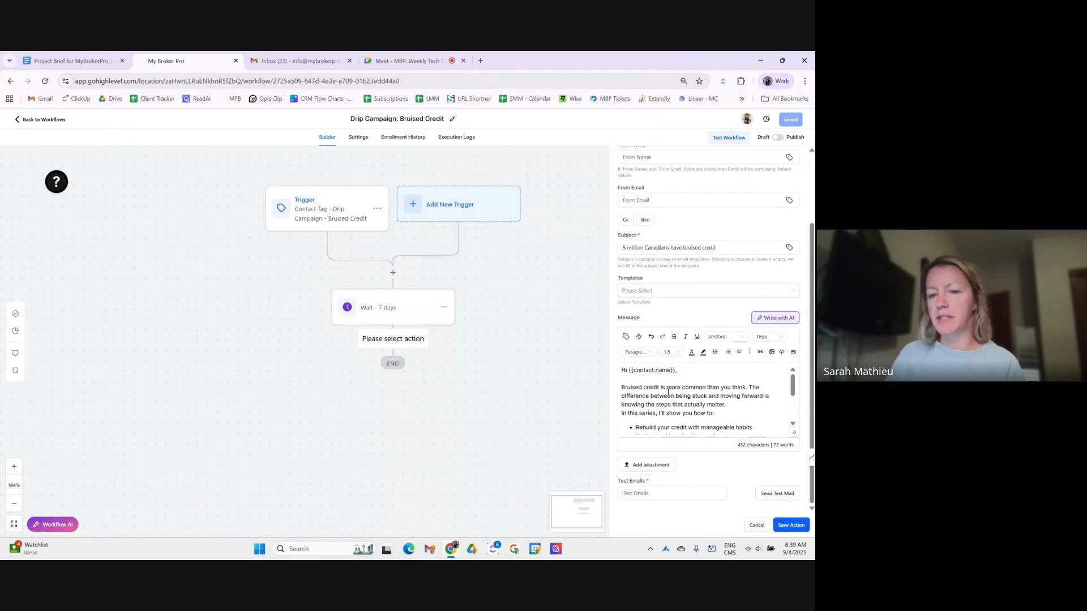
pyautogui.scroll(-5, 703, 397)
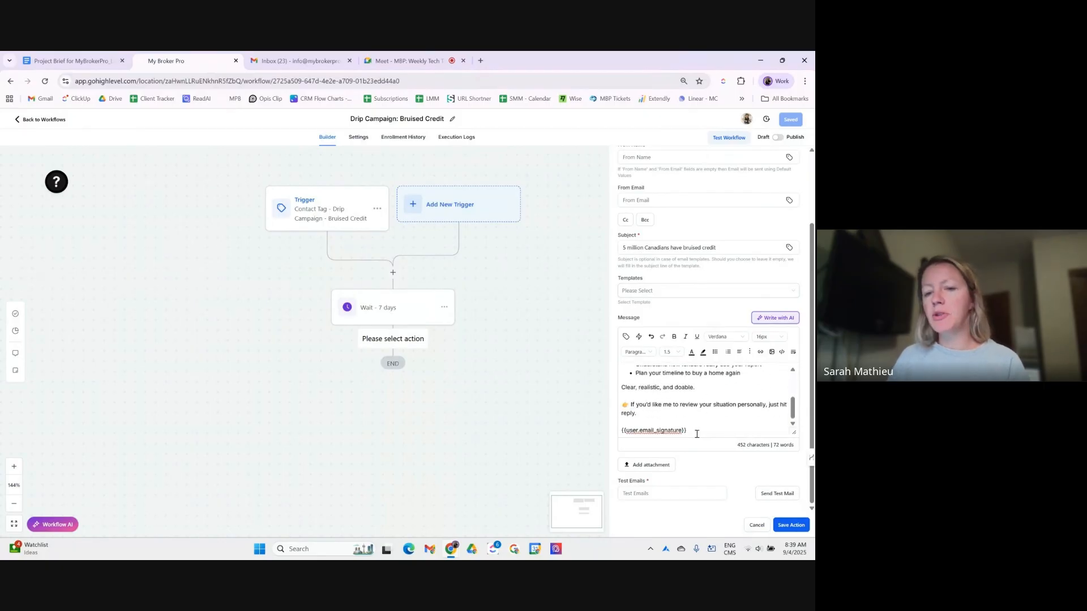
pyautogui.tripleClick(697, 435)
pyautogui.click(718, 423)
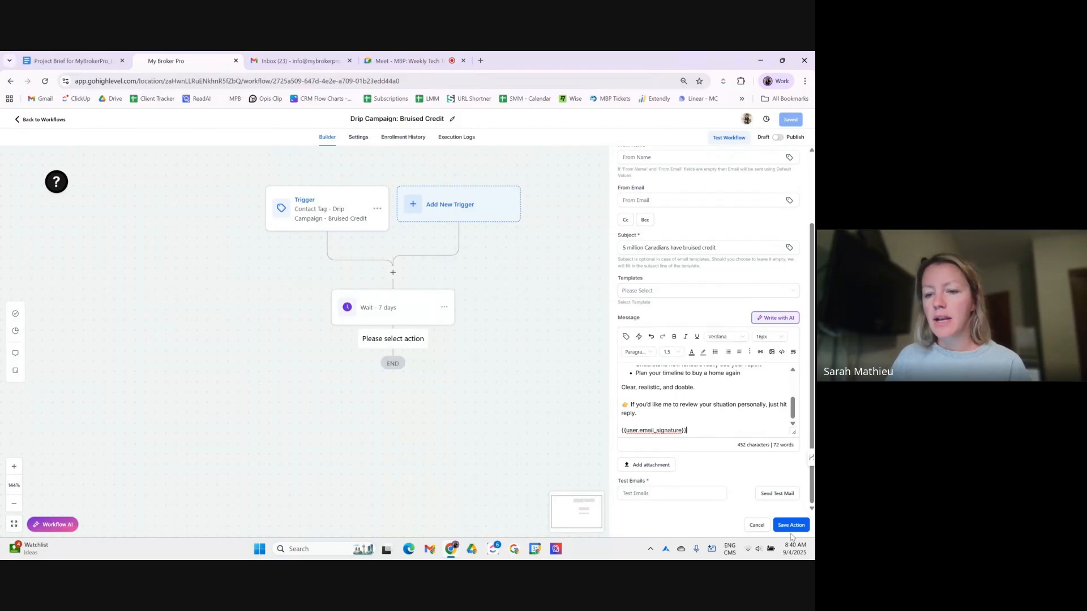
pyautogui.click(666, 498)
# - Send a test copy of the bruised-credit email to the user's own address and view it in the inbox
pyautogui.click(666, 497)
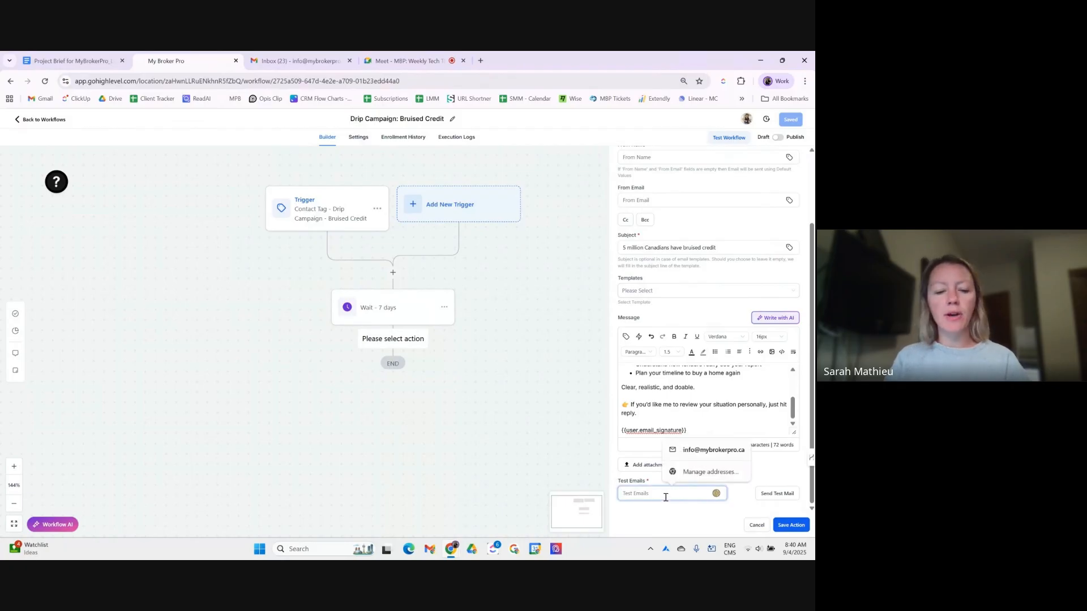
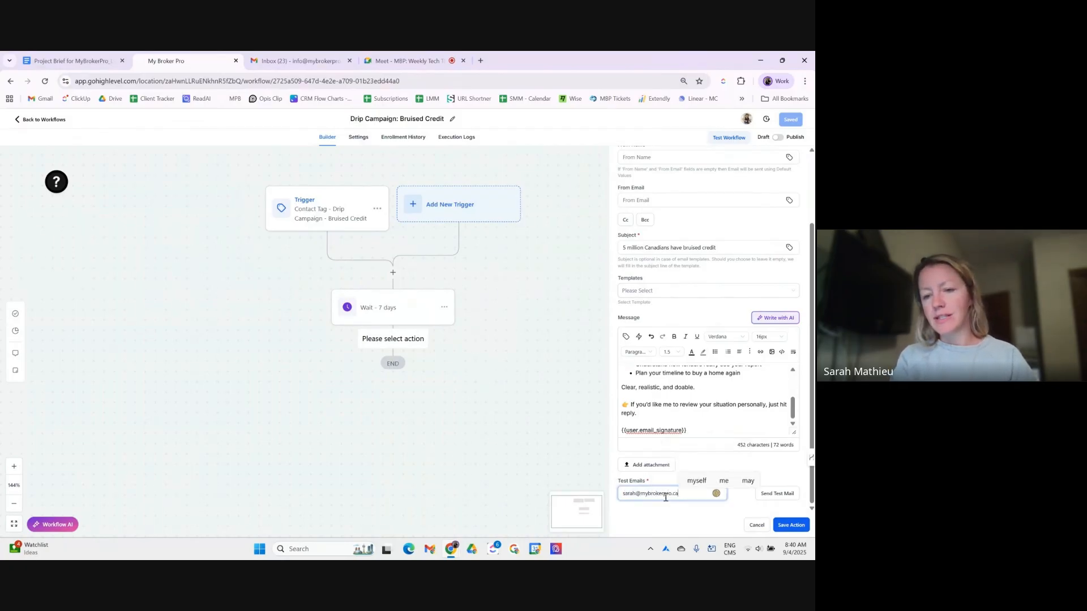
pyautogui.click(788, 497)
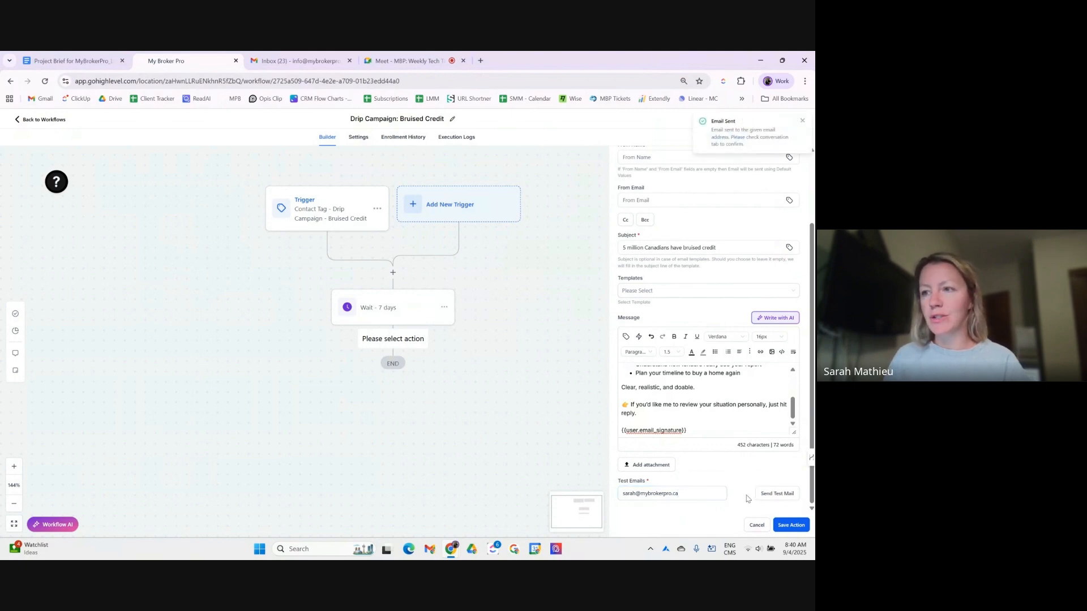
pyautogui.moveTo(296, 61); pyautogui.dragTo(431, 67)
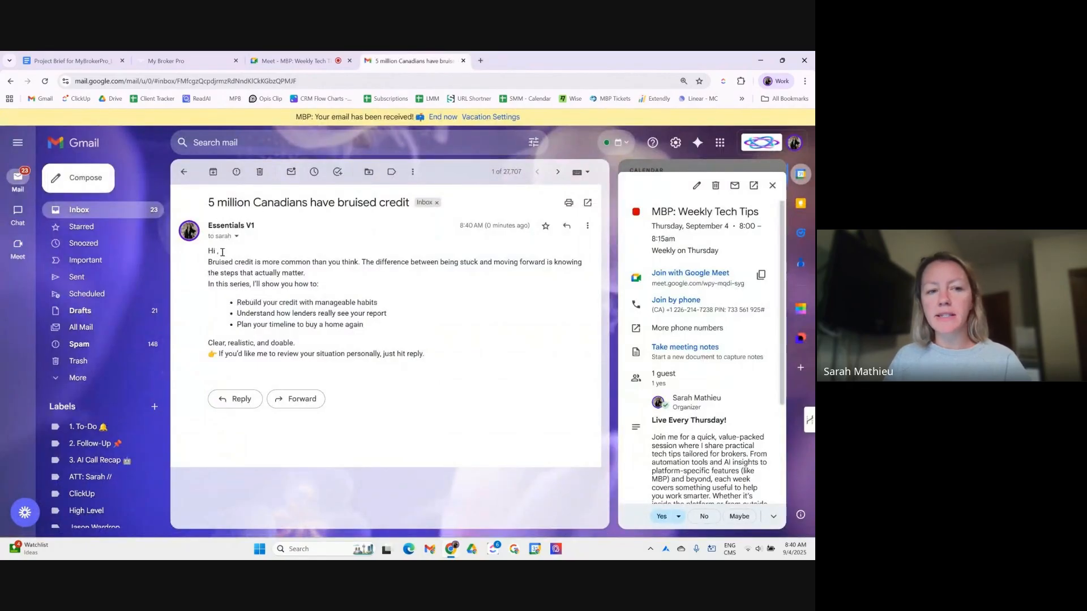
# - Review the received test email's subject and body in Gmail, then return to the workflow builder
pyautogui.moveTo(215, 203); pyautogui.dragTo(414, 205)
pyautogui.moveTo(206, 225); pyautogui.dragTo(384, 330)
pyautogui.click(166, 61)
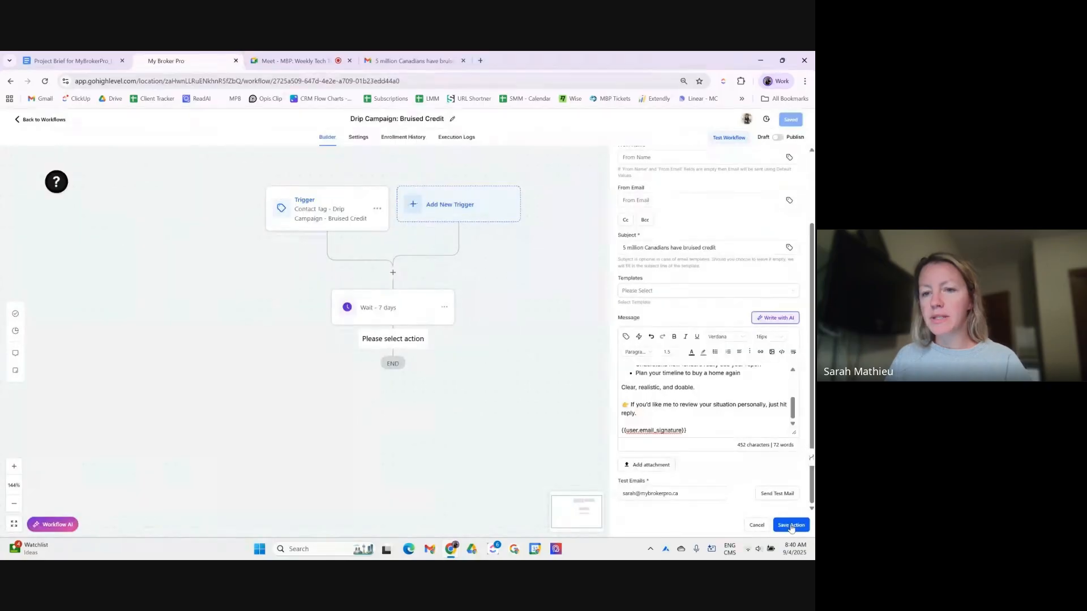
# - Save the 'Email - 5 million Canadians have bruised credit' action into the workflow
pyautogui.click(791, 526)
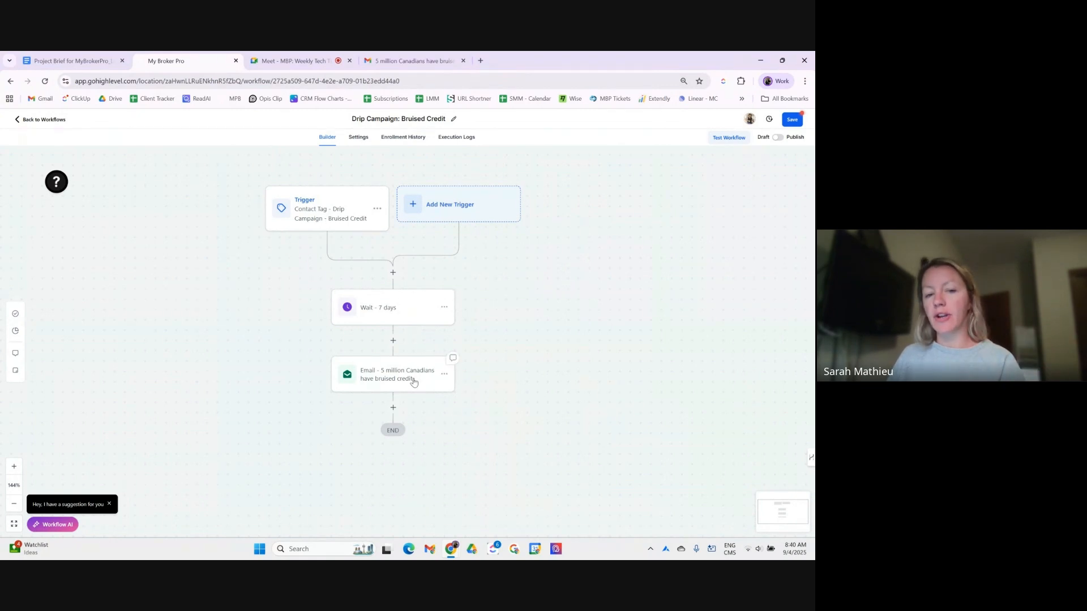
# - Add a Wait step after the first email named 'Wait - 7 days', set to 7 days
pyautogui.click(392, 408)
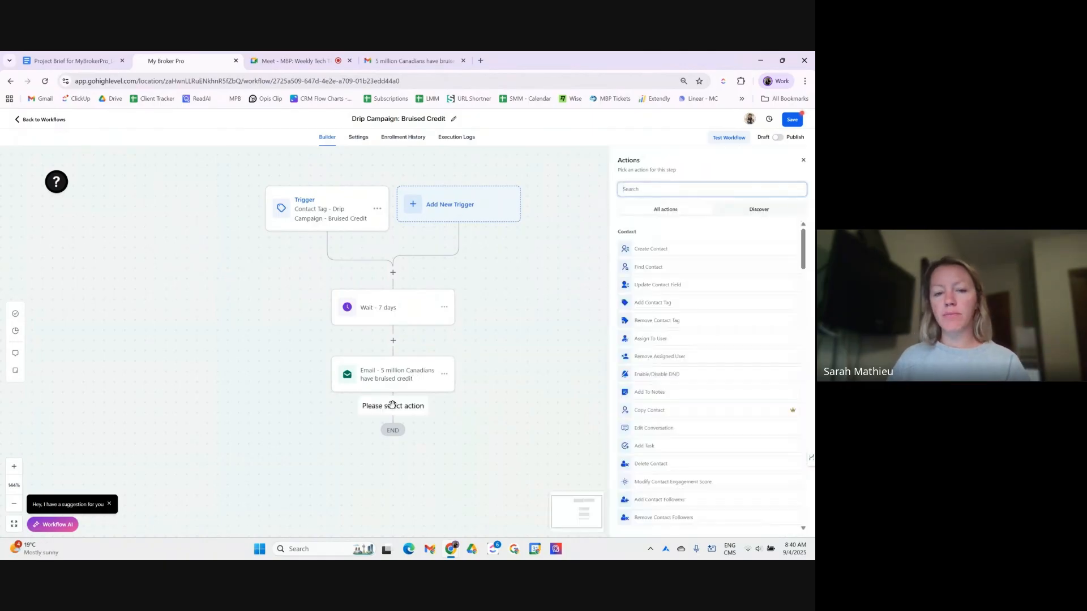
pyautogui.write('wait')
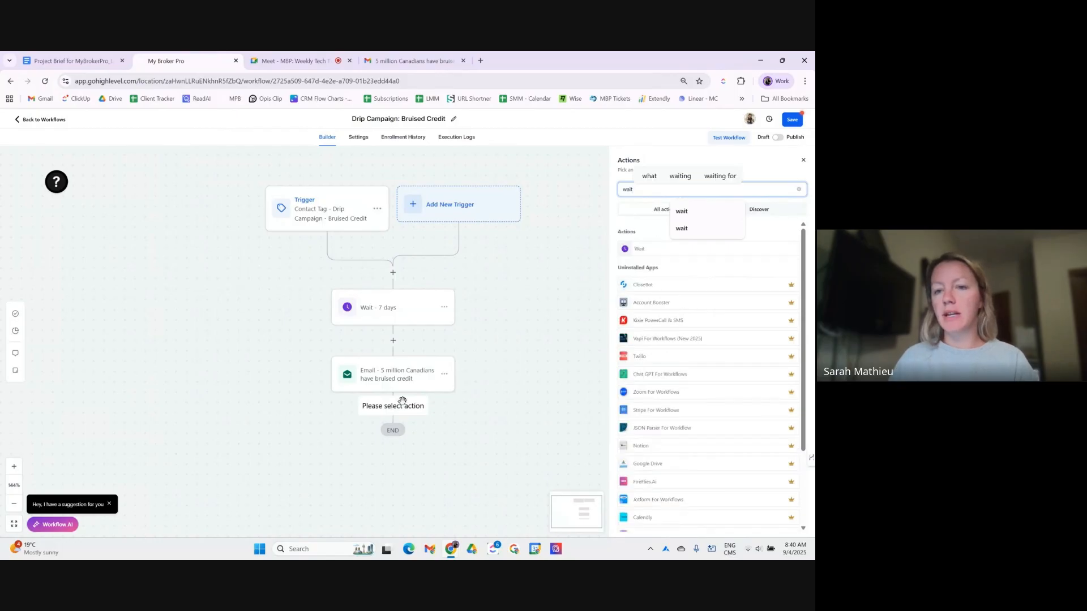
pyautogui.click(649, 261)
pyautogui.click(560, 202)
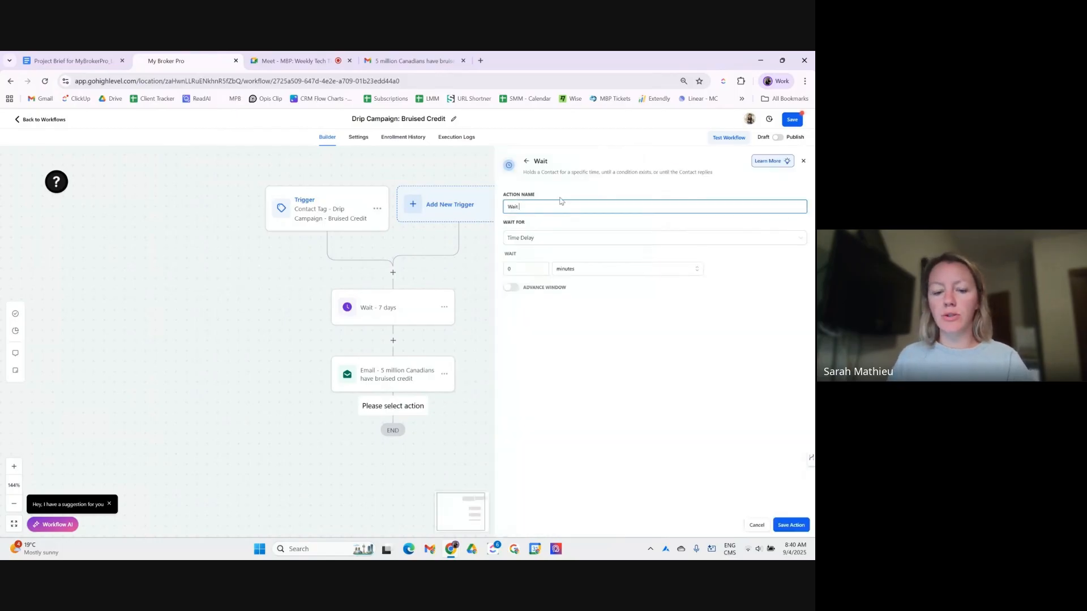
pyautogui.write('- 7 days')
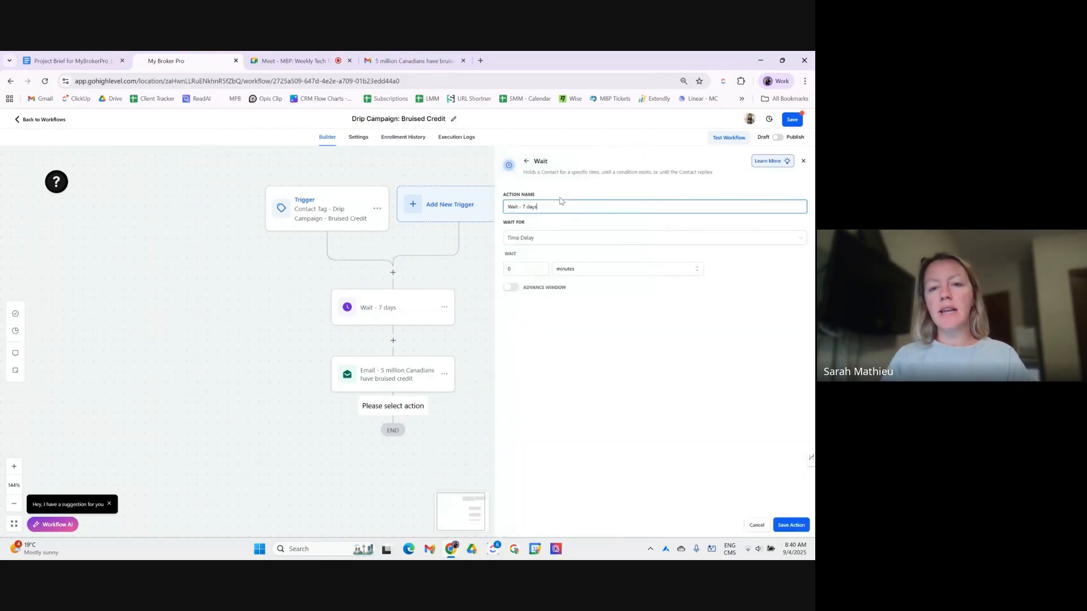
pyautogui.click(530, 270)
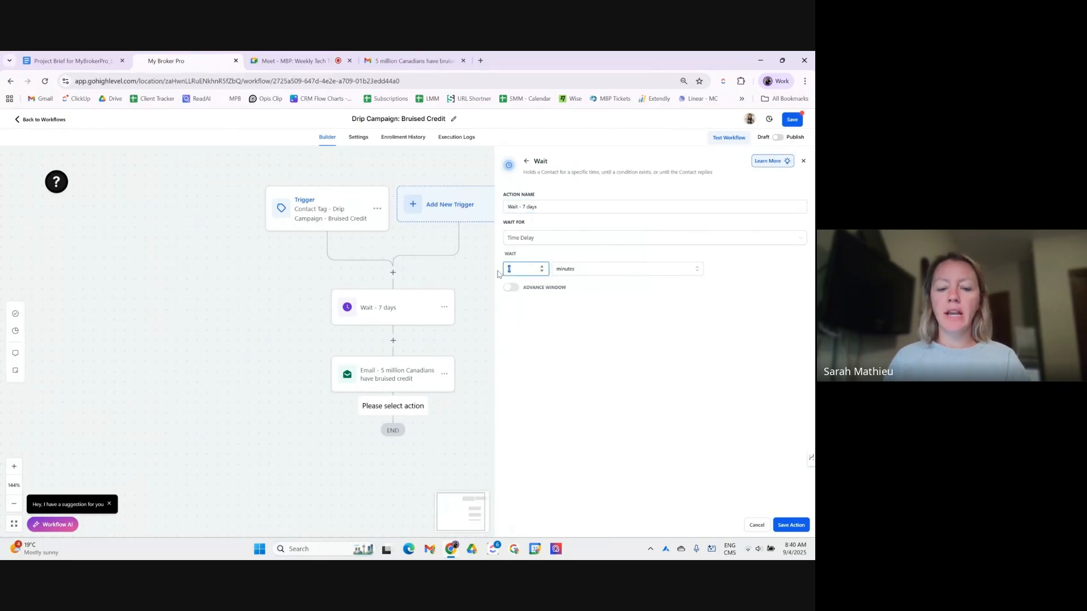
pyautogui.click(568, 275)
pyautogui.click(595, 312)
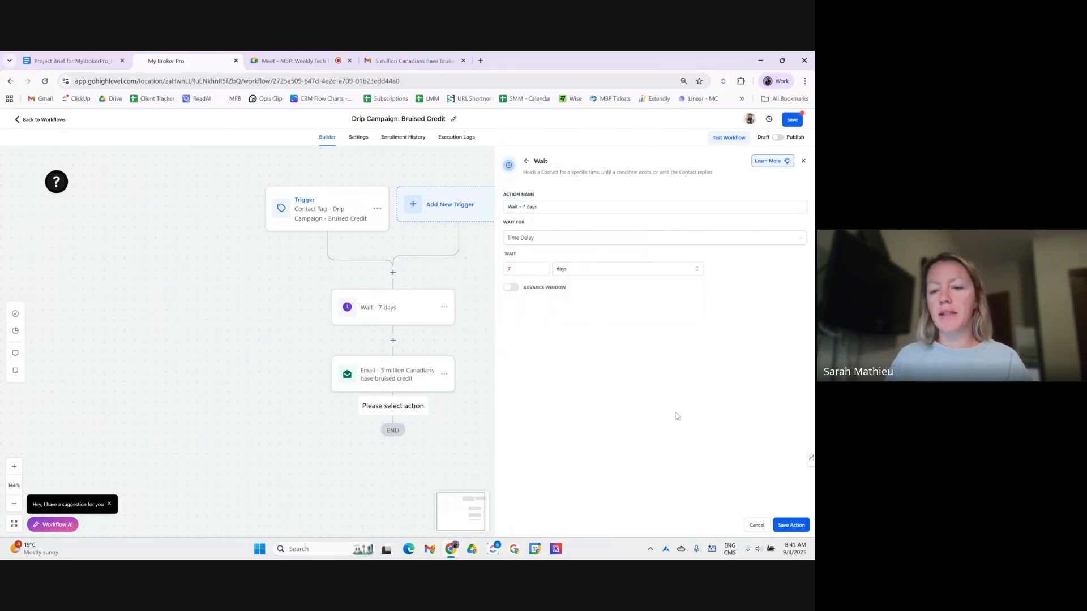
pyautogui.click(785, 525)
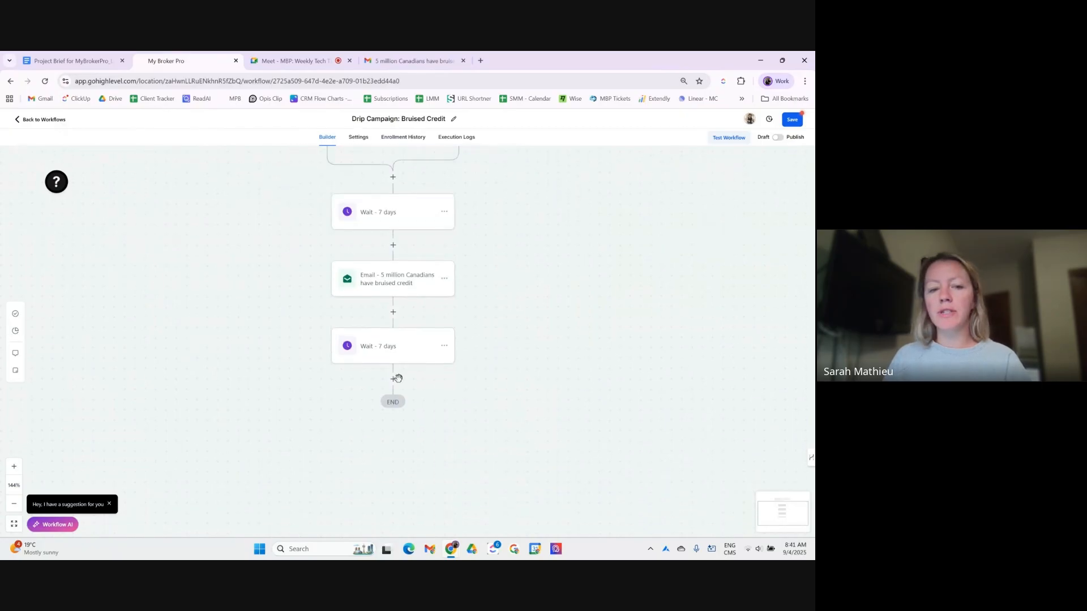
# - Begin adding a step after the second wait, searching actions for 'email'
pyautogui.click(393, 379)
pyautogui.click(702, 187)
pyautogui.write('email')
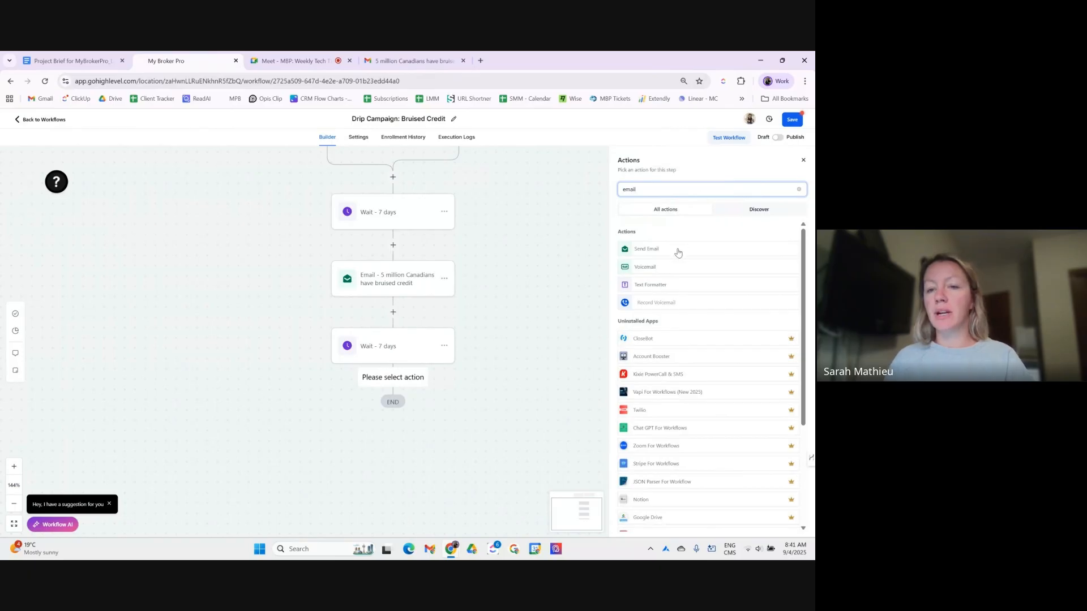
# - Choose Send Email and paste 'One late payment can cost 100 points' into its name and subject
pyautogui.click(679, 250)
pyautogui.click(704, 218)
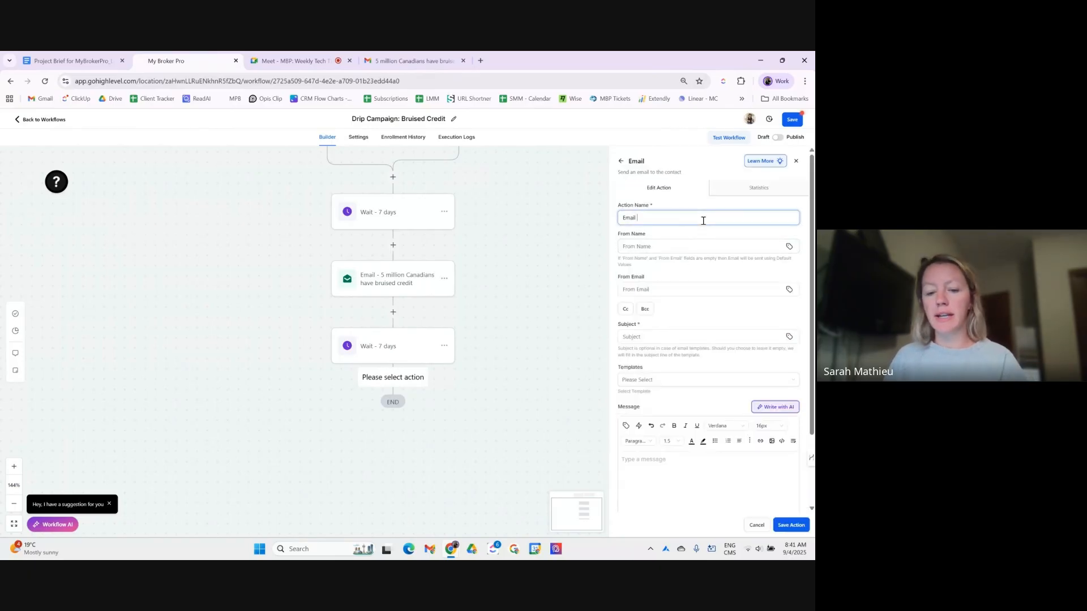
pyautogui.write('-')
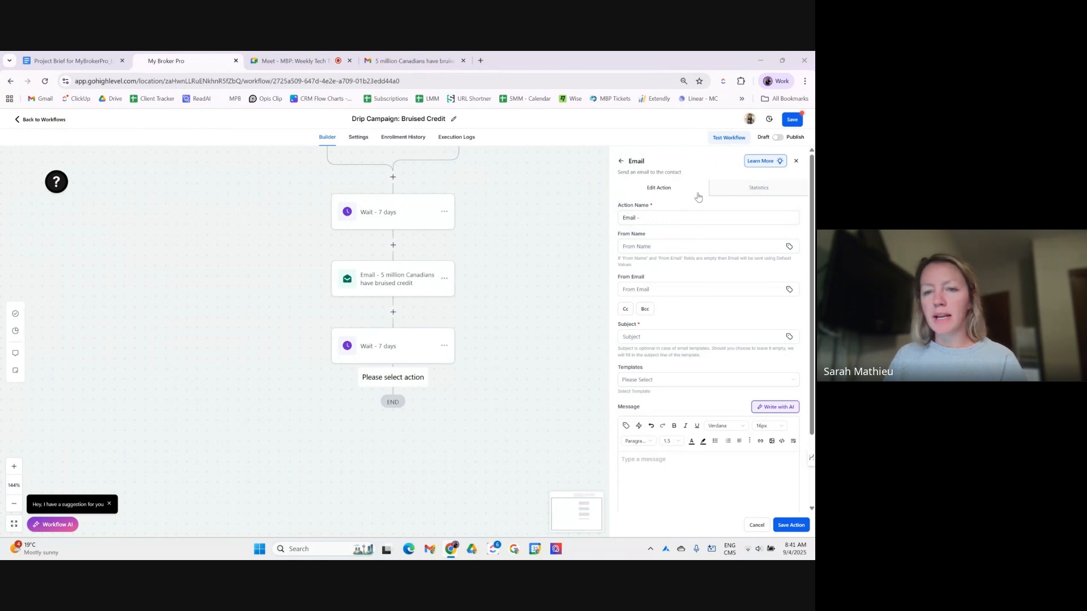
pyautogui.click(685, 216)
pyautogui.write('One late payment can cost 100 points')
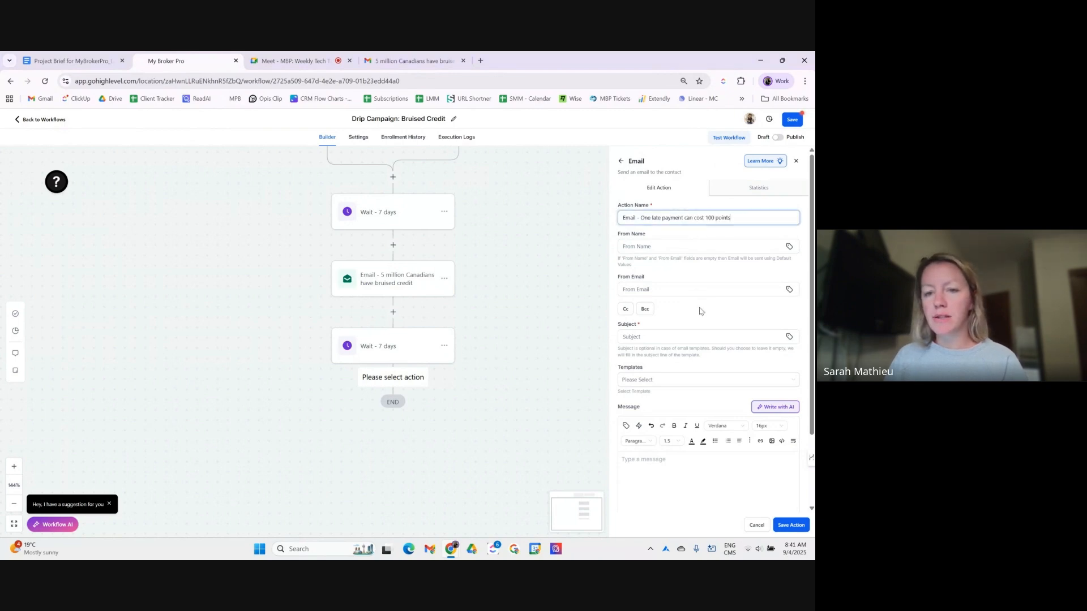
pyautogui.scroll(-2, 699, 310)
pyautogui.click(701, 247)
pyautogui.write('One late payment can cost 100 points')
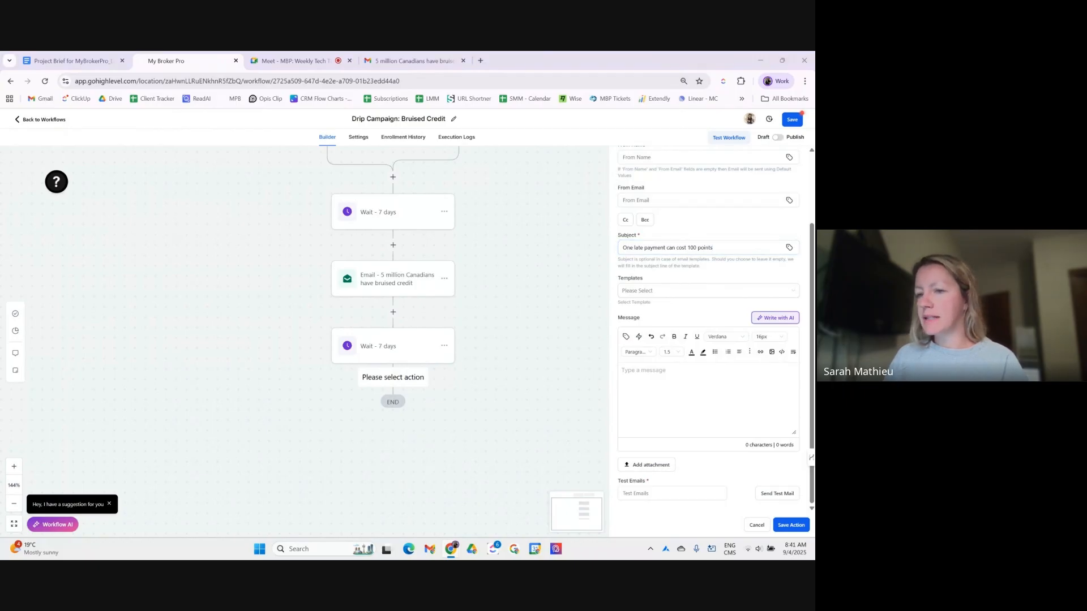
# - Paste the late-payment message into the body and unlink the contact-name and signature placeholders
pyautogui.click(672, 396)
pyautogui.hotkey('ctrl', 'v')
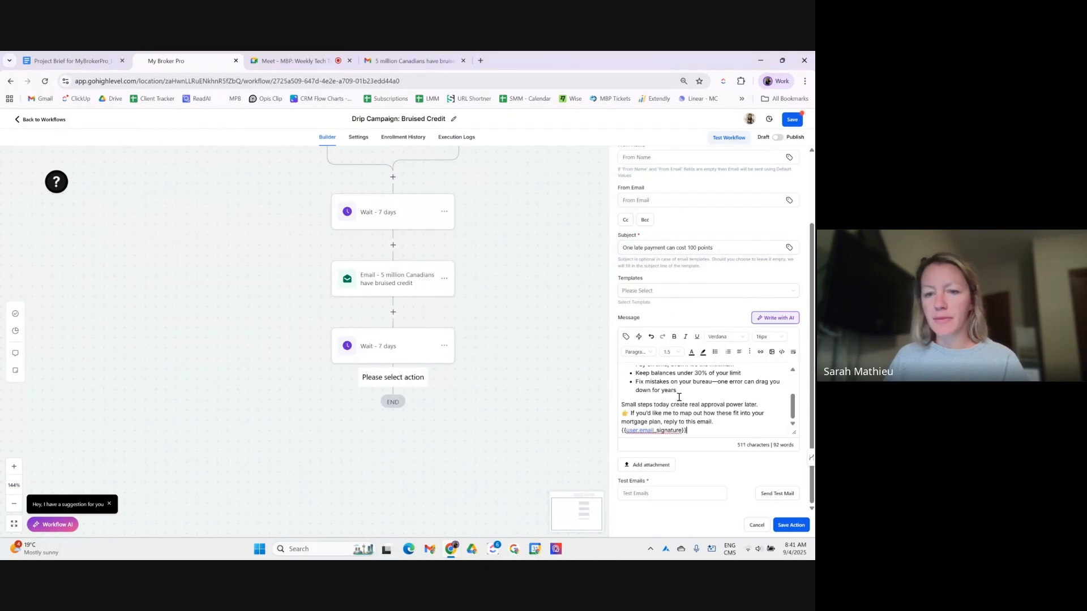
pyautogui.scroll(3, 668, 396)
pyautogui.doubleClick(655, 370)
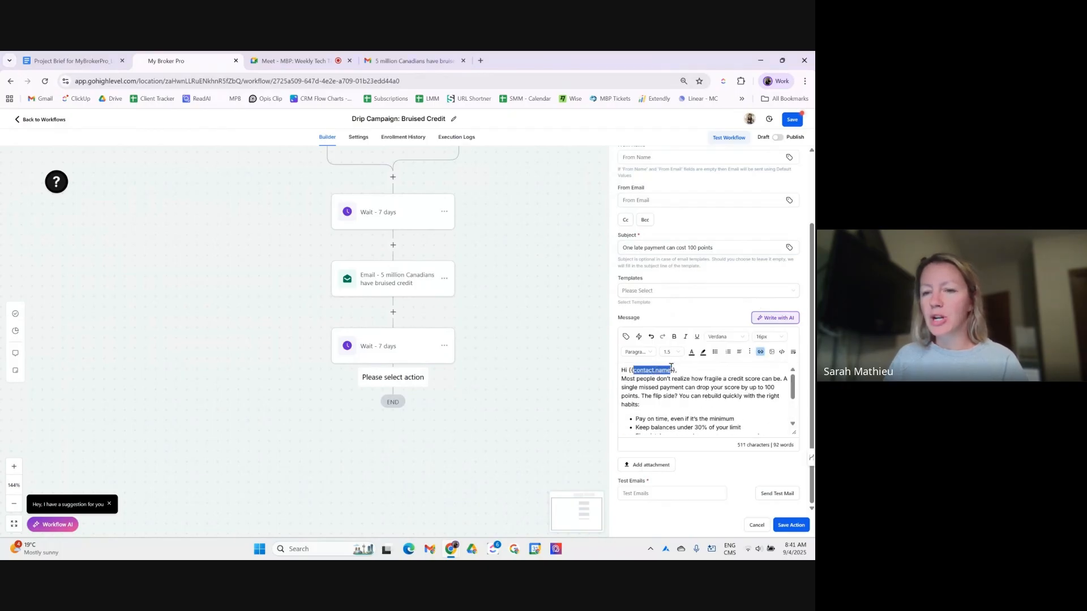
pyautogui.click(761, 351)
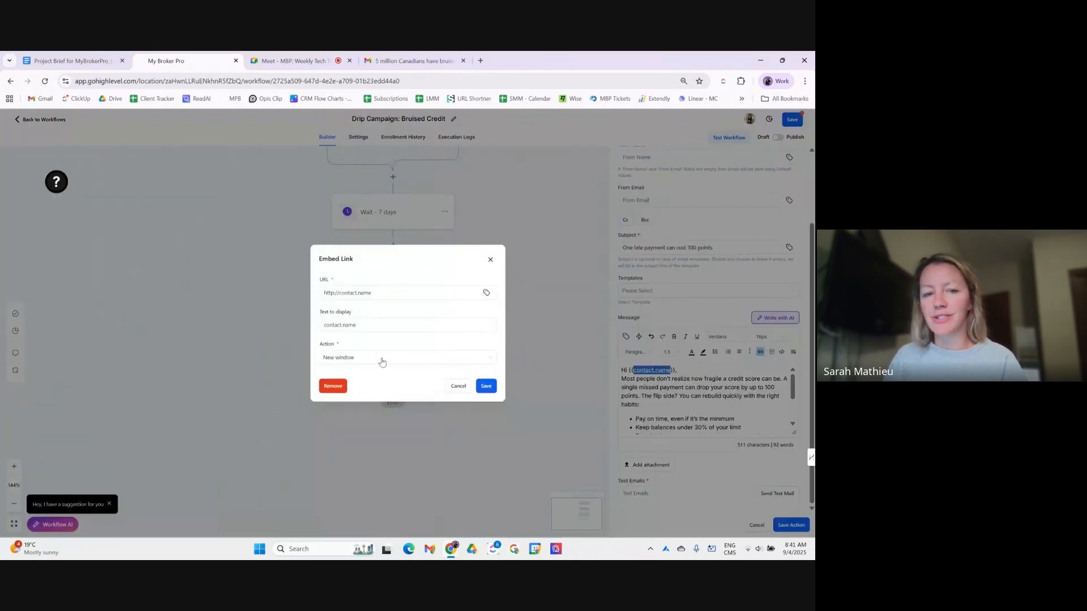
pyautogui.click(333, 385)
pyautogui.scroll(-3, 680, 368)
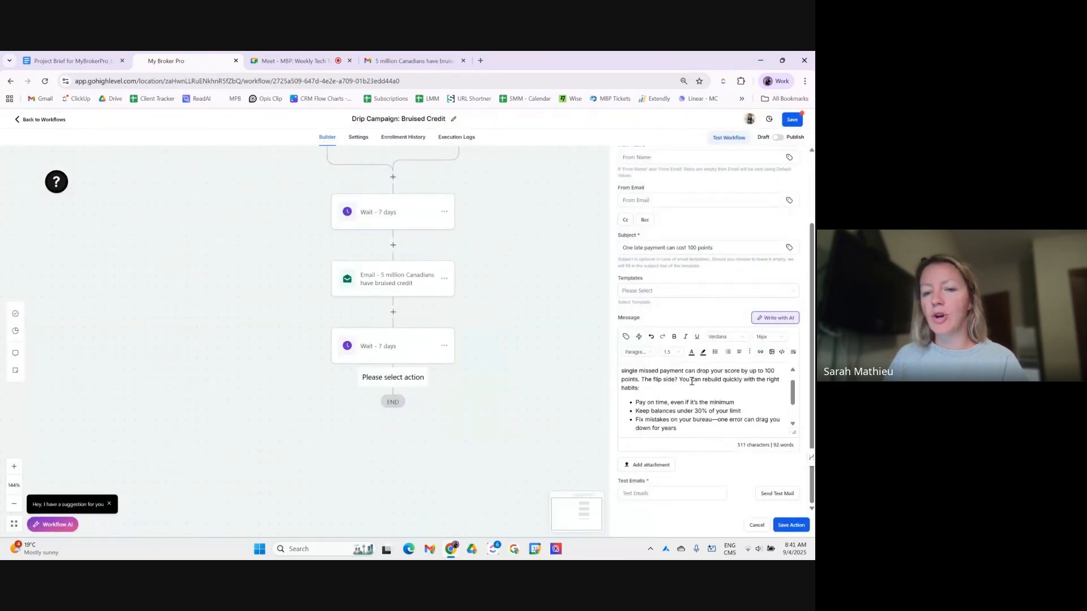
pyautogui.doubleClick(646, 430)
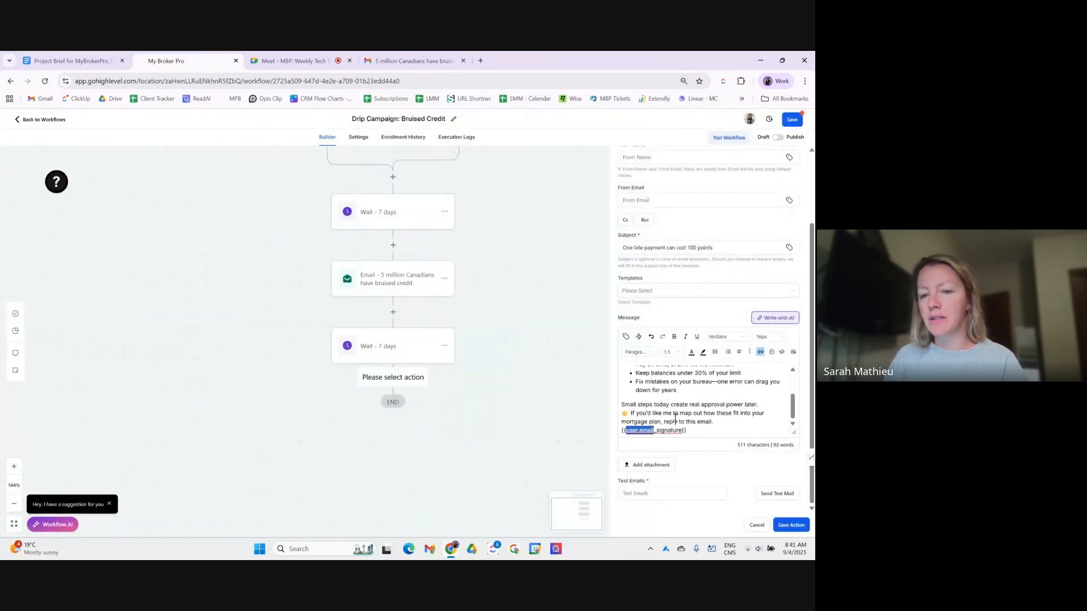
pyautogui.click(760, 352)
pyautogui.click(333, 385)
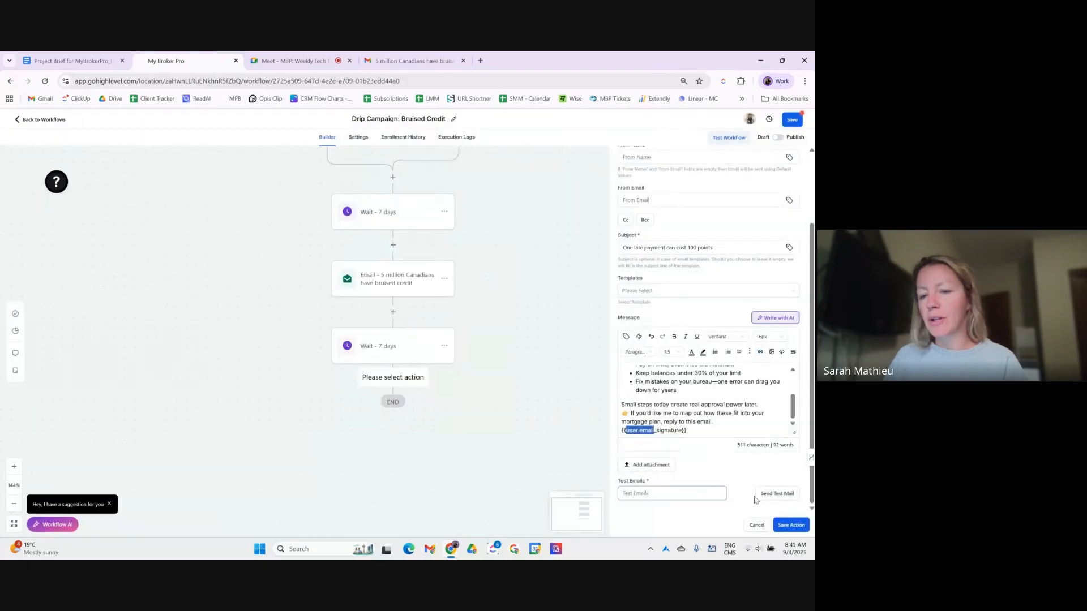
# - Add blank lines after the greeting and before the closing offer, then save the email step
pyautogui.click(710, 421)
pyautogui.scroll(2, 710, 421)
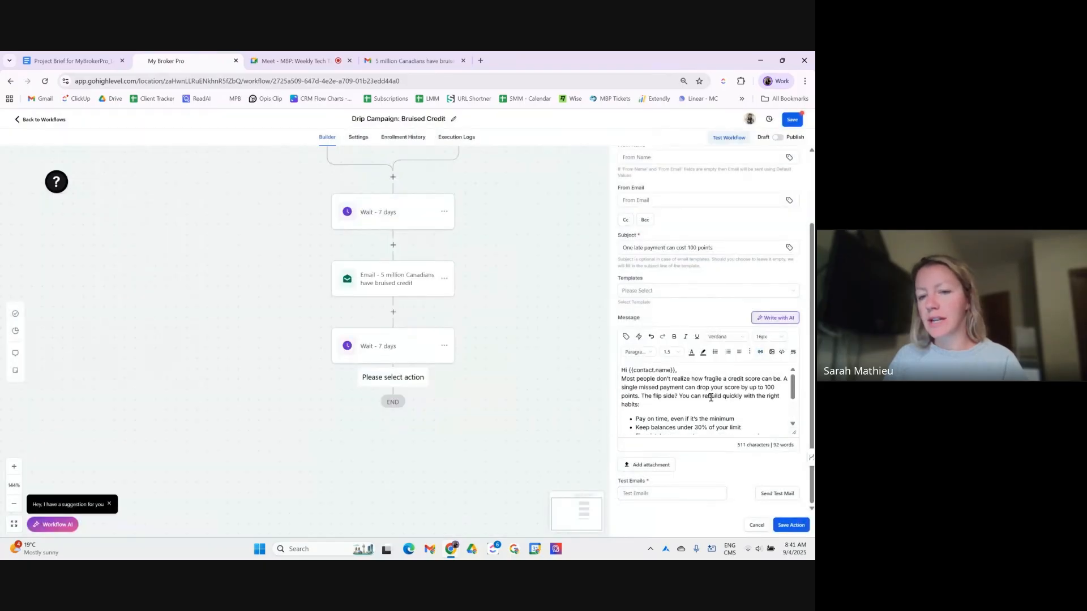
pyautogui.click(695, 370)
pyautogui.press('Return')
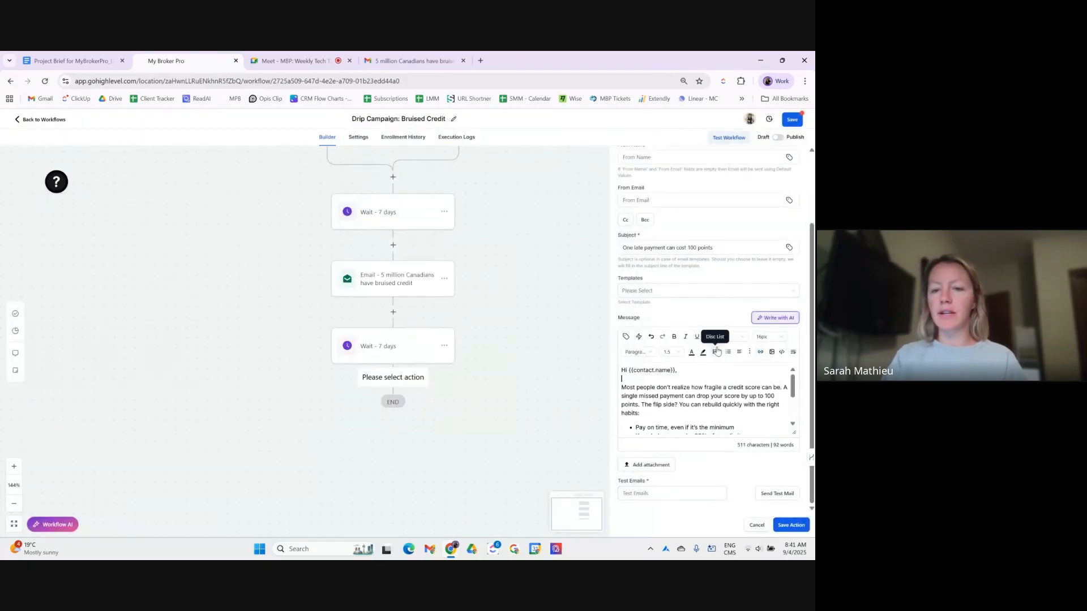
pyautogui.scroll(-3, 715, 382)
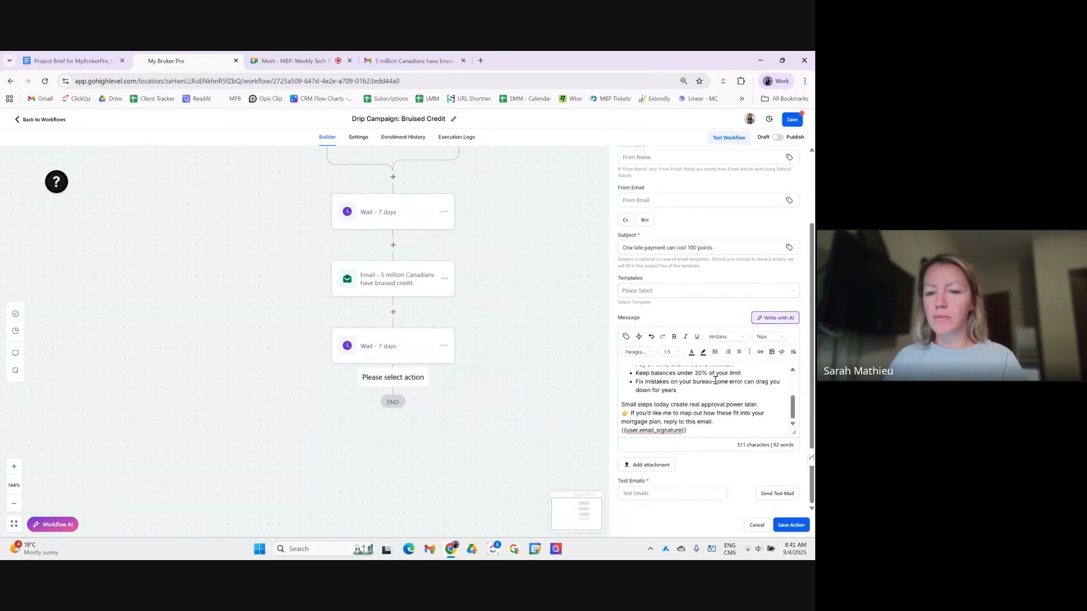
pyautogui.click(769, 407)
pyautogui.press('Return')
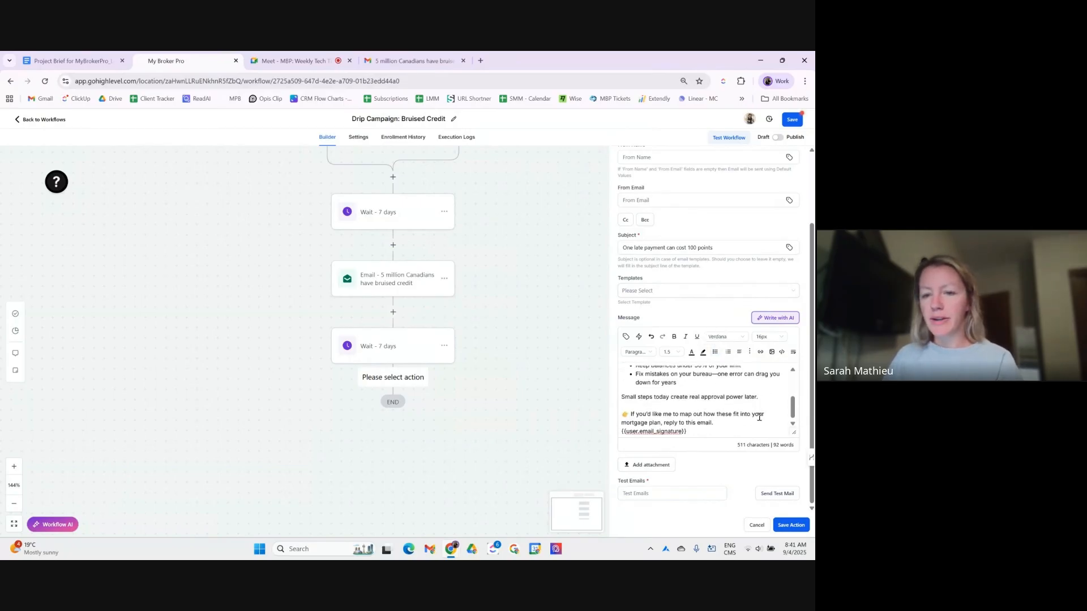
pyautogui.scroll(8, 722, 421)
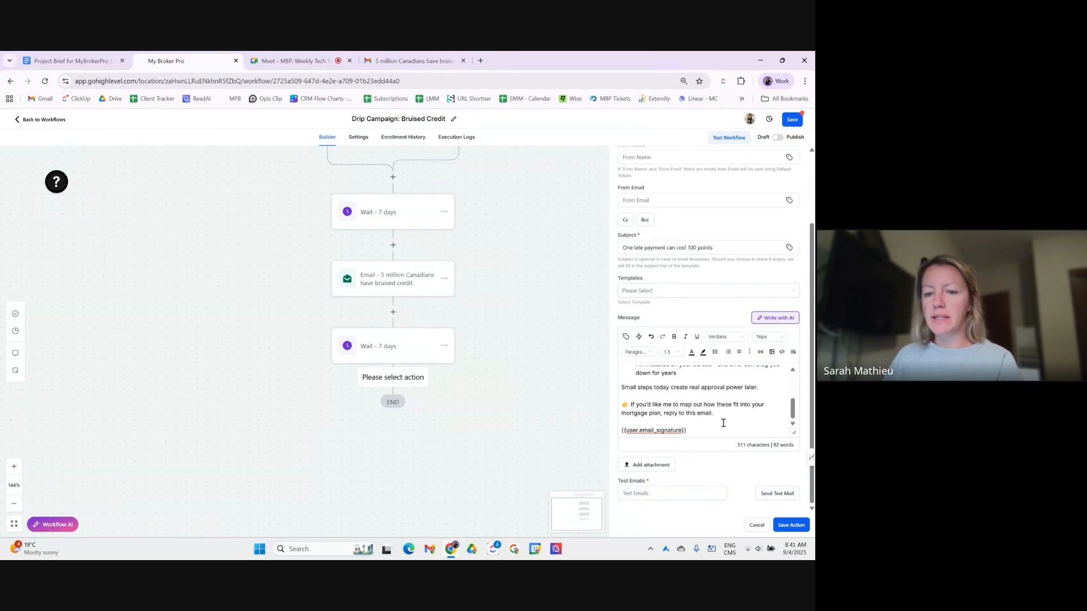
pyautogui.scroll(-3, 706, 408)
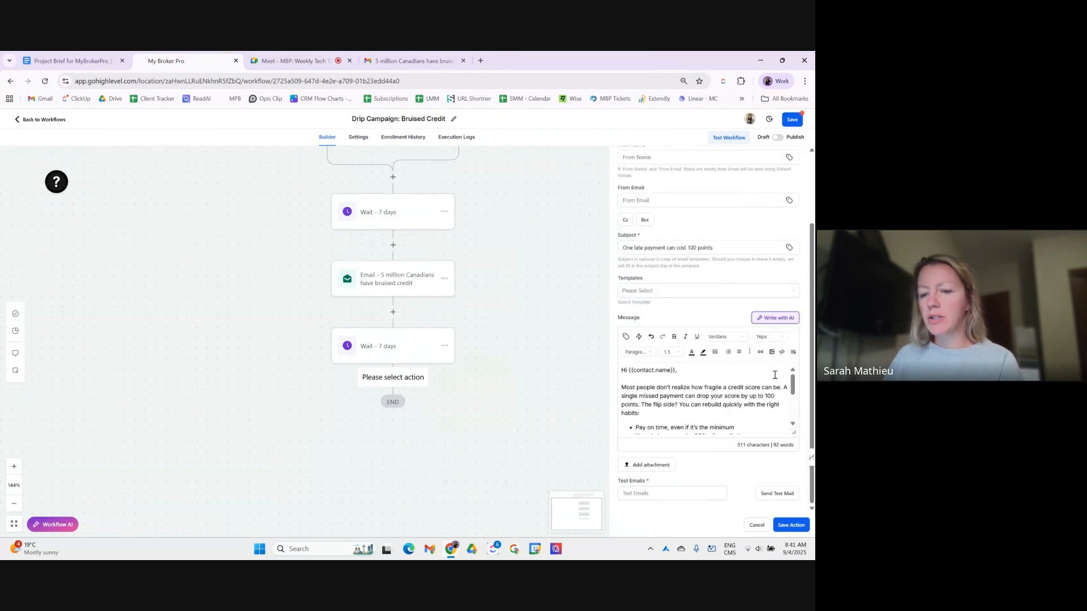
pyautogui.click(792, 526)
# - Save the workflow, then open the first wait step's settings
pyautogui.click(794, 121)
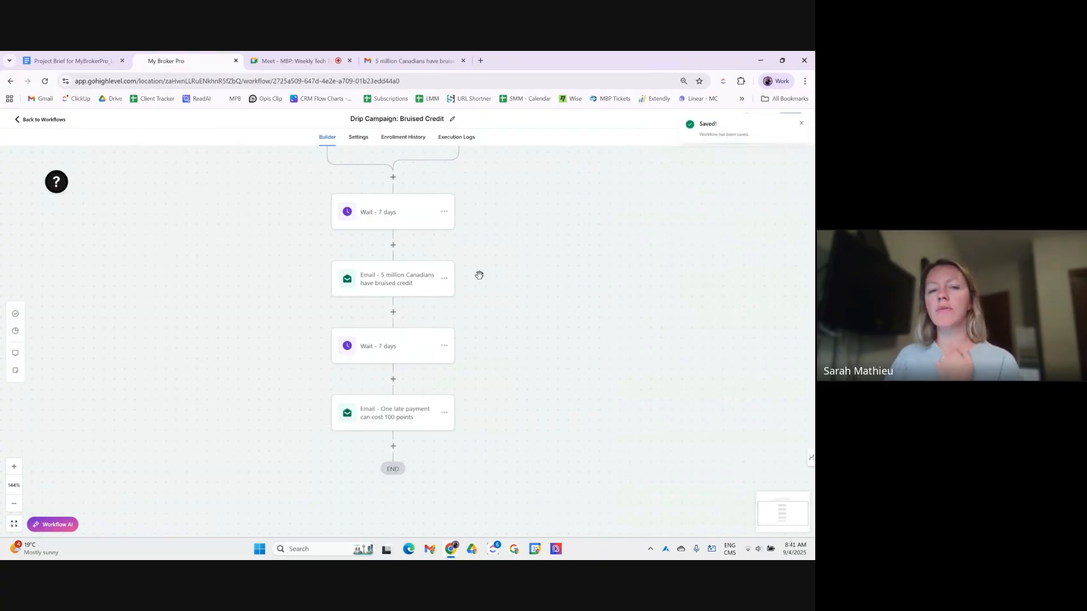
pyautogui.scroll(2, 484, 275)
pyautogui.scroll(-1, 464, 282)
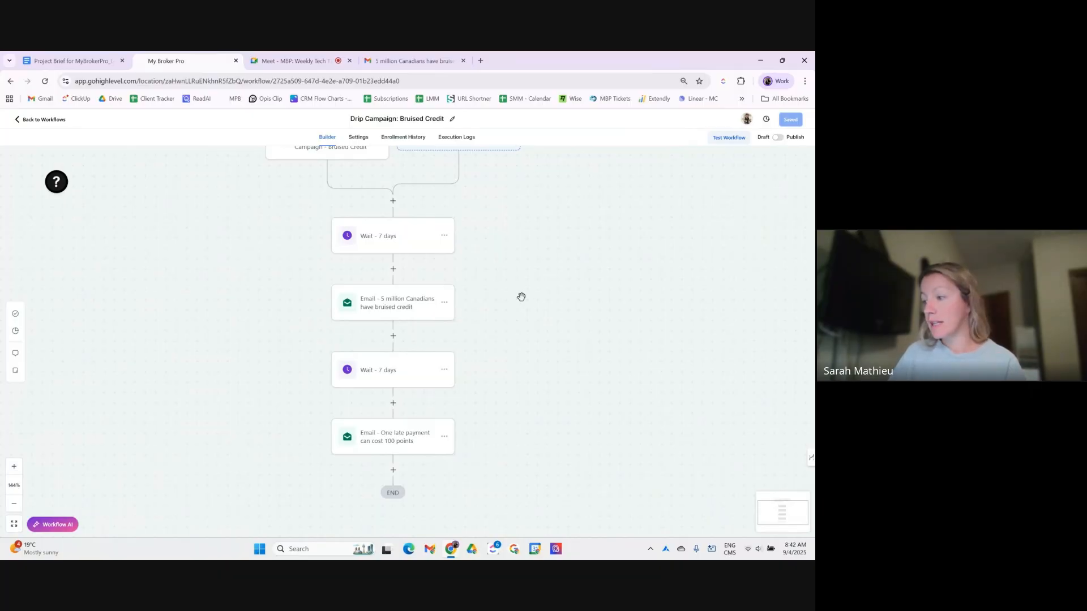
pyautogui.click(445, 252)
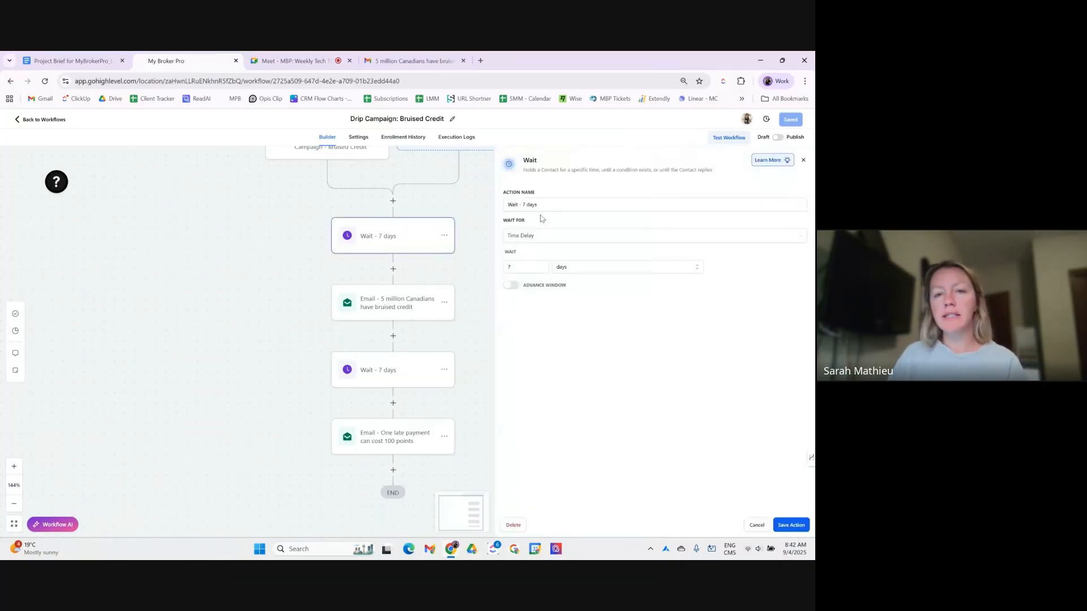
# - Re-save the first wait step with its name left at 7 days
pyautogui.click(524, 206)
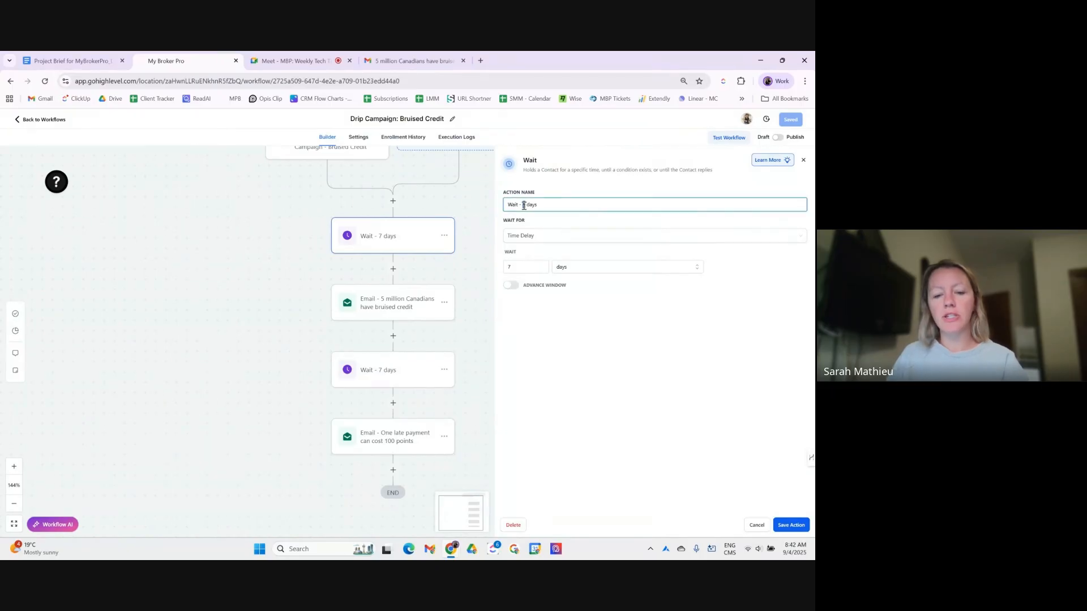
pyautogui.press('BackSpace')
pyautogui.write('30')
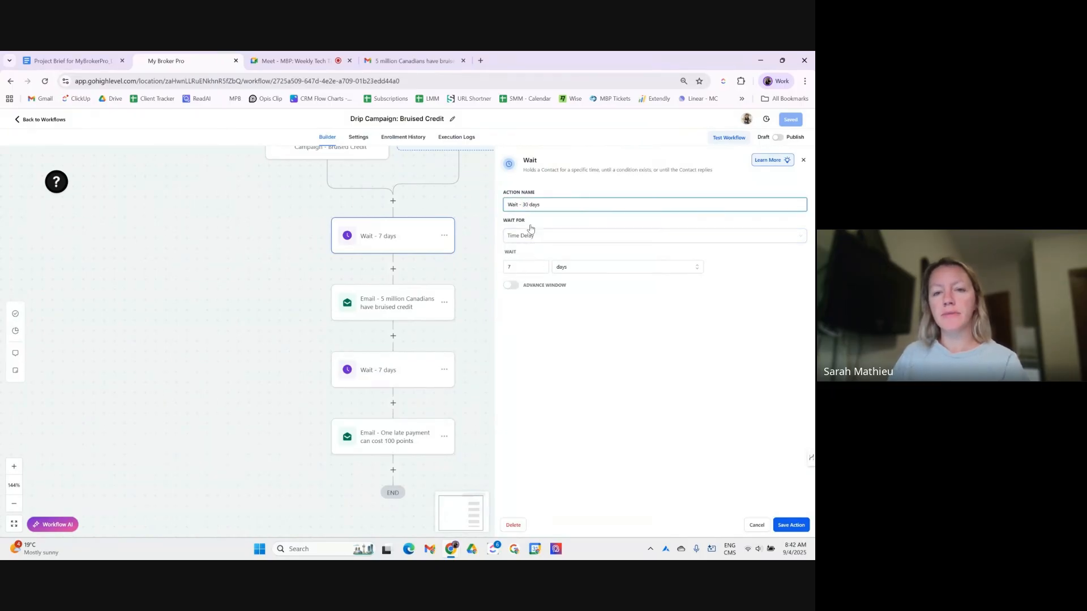
pyautogui.press('BackSpace')
pyautogui.press('BackSpace')
pyautogui.write('7')
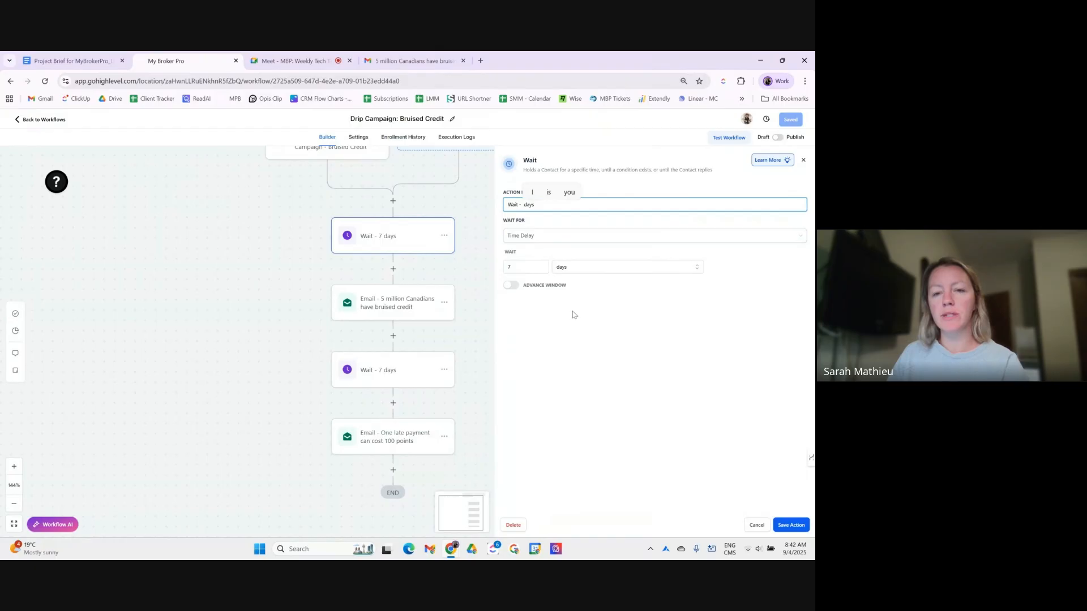
pyautogui.click(602, 366)
pyautogui.click(784, 527)
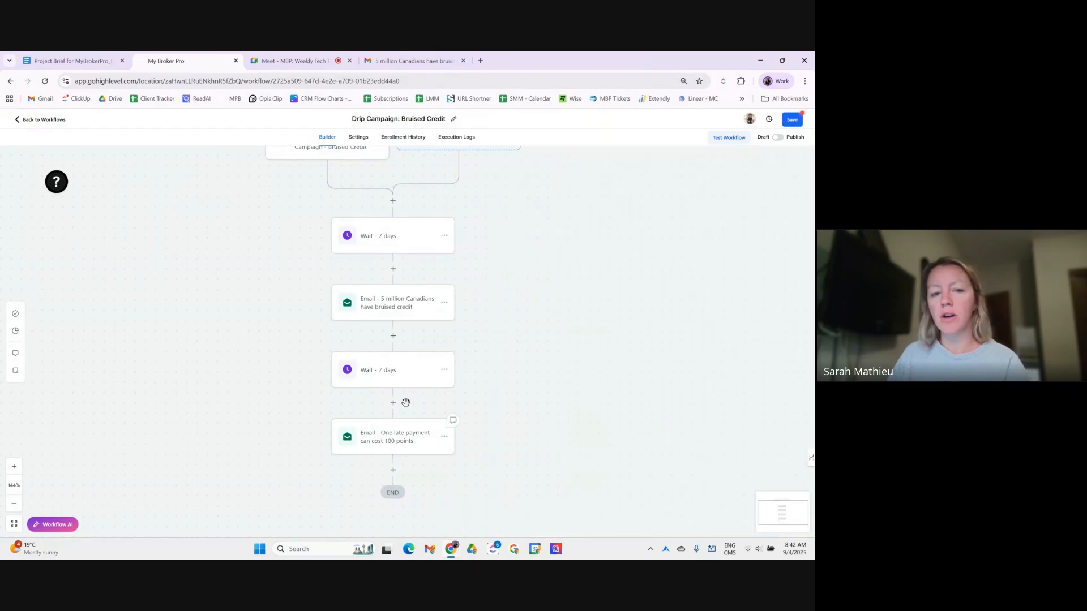
# - Change the second wait to 30 days, rename it 'Wait - 30 days', and save the workflow
pyautogui.click(373, 370)
pyautogui.click(527, 263)
pyautogui.press('BackSpace')
pyautogui.write('30')
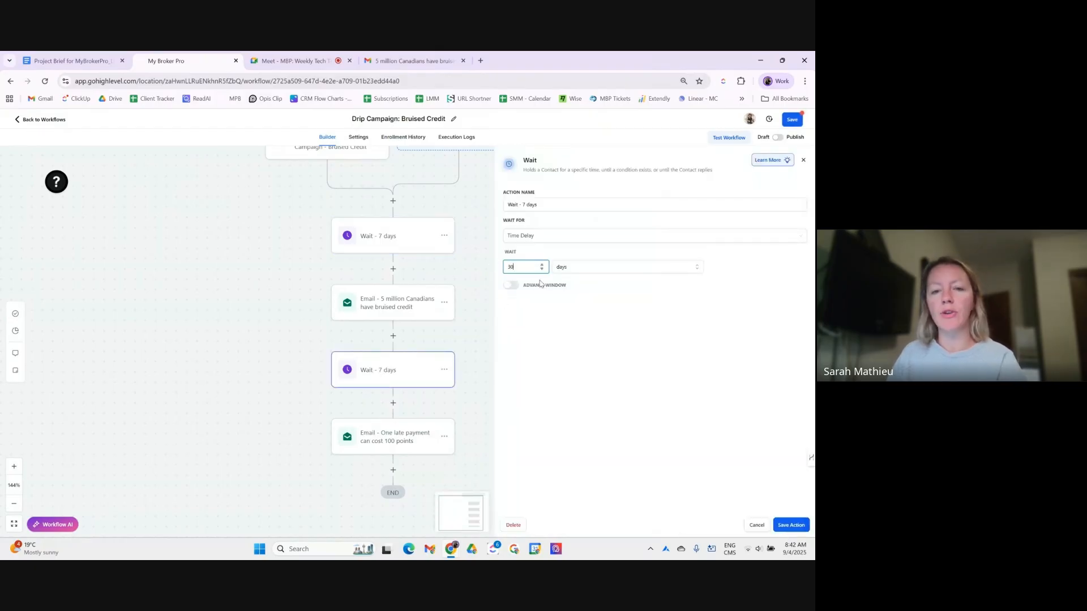
pyautogui.click(524, 205)
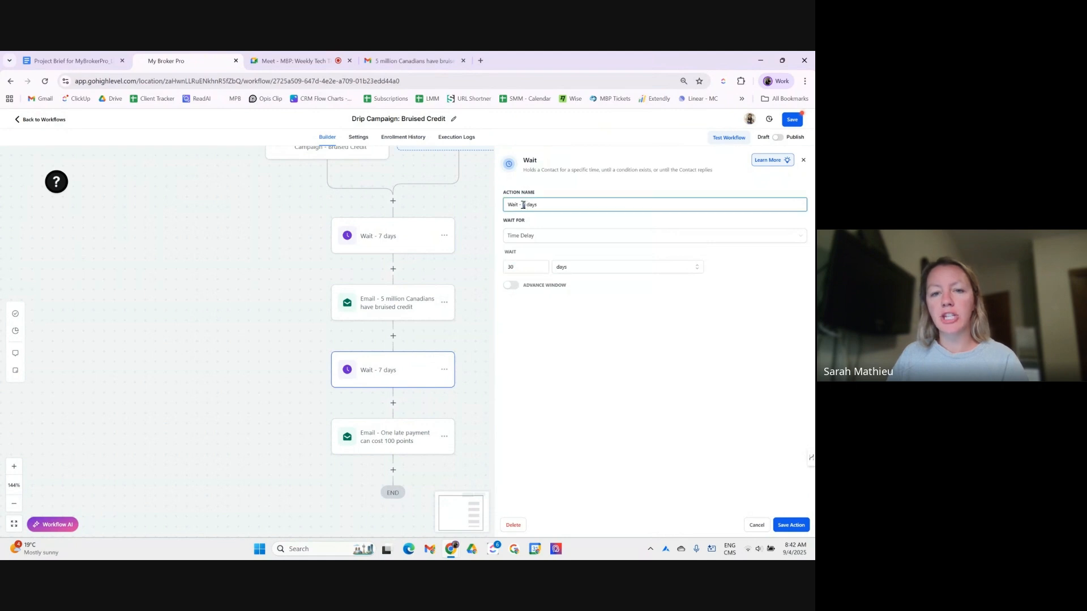
pyautogui.press('BackSpace')
pyautogui.write('30')
pyautogui.click(594, 369)
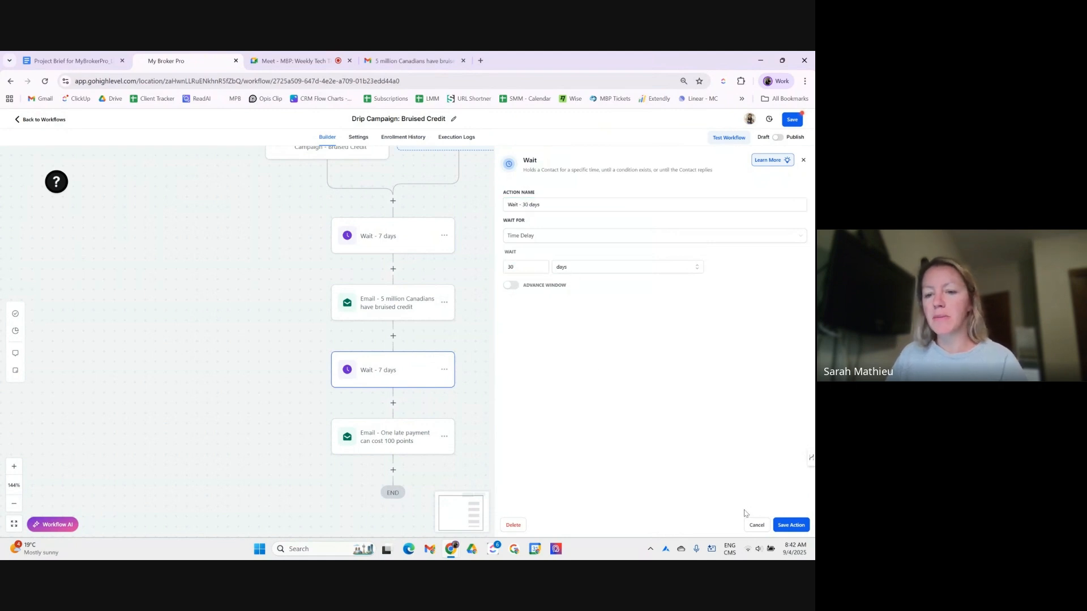
pyautogui.click(786, 526)
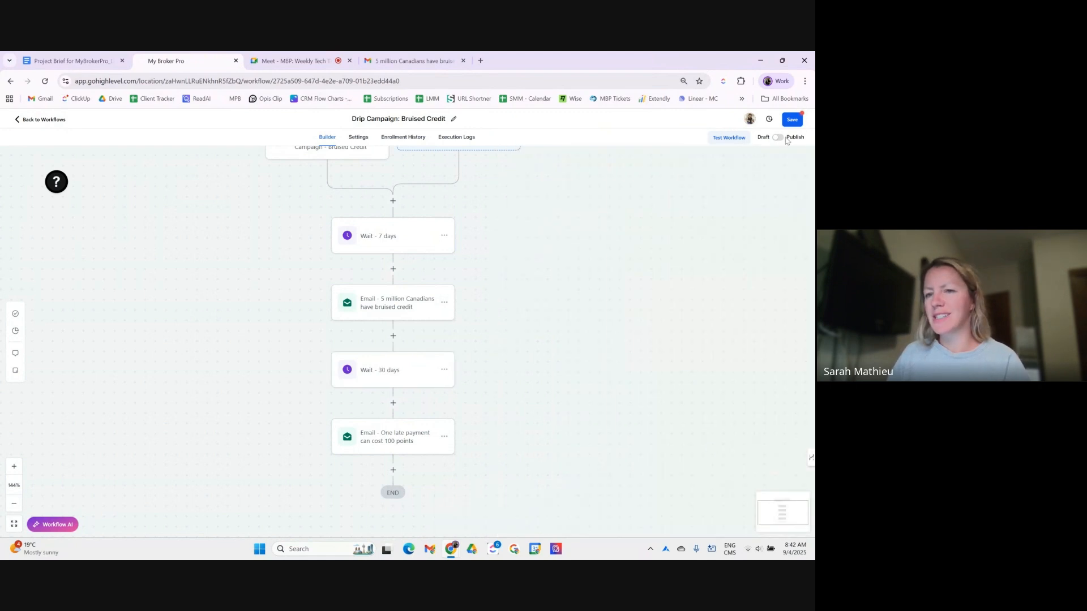
pyautogui.click(798, 122)
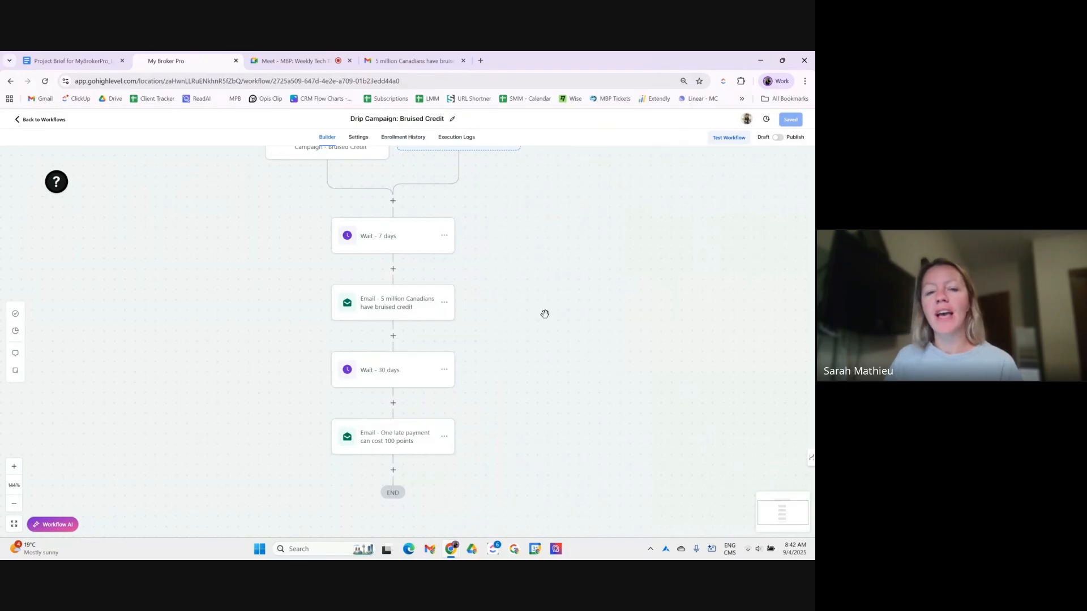
pyautogui.scroll(-1, 447, 419)
# - Add an internal notification at the workflow's end, appending '- 2nd of the workflow' to its name, type Email
pyautogui.click(393, 399)
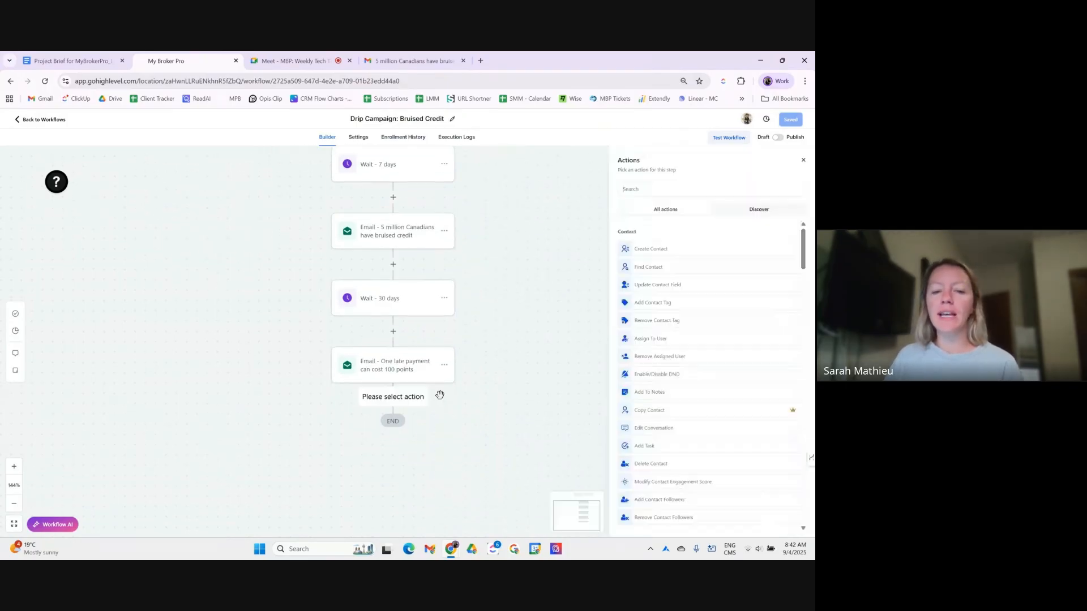
pyautogui.write('inter')
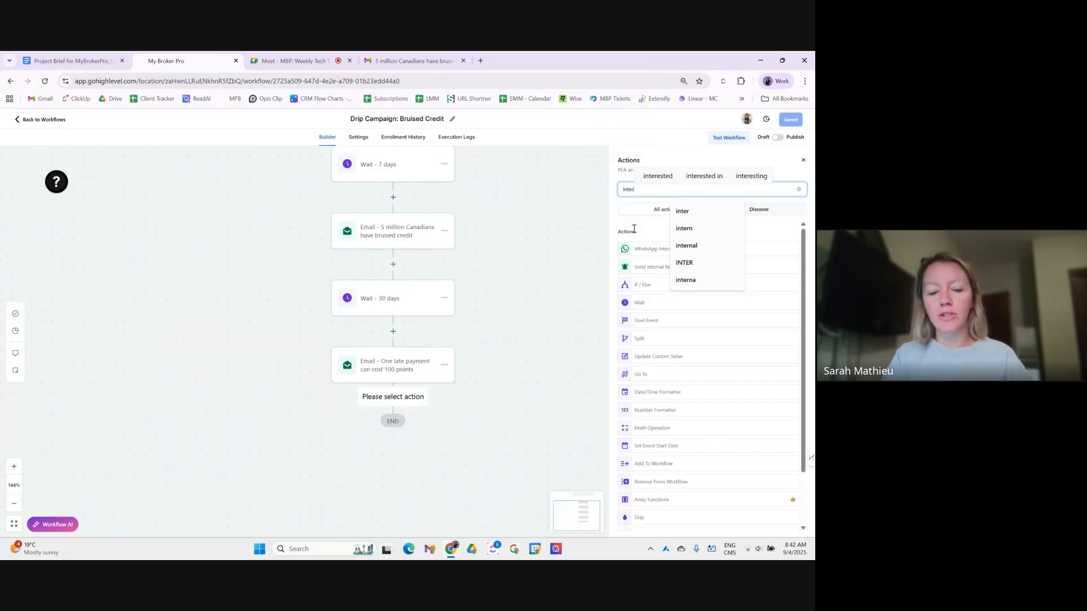
pyautogui.write('nal')
pyautogui.click(642, 251)
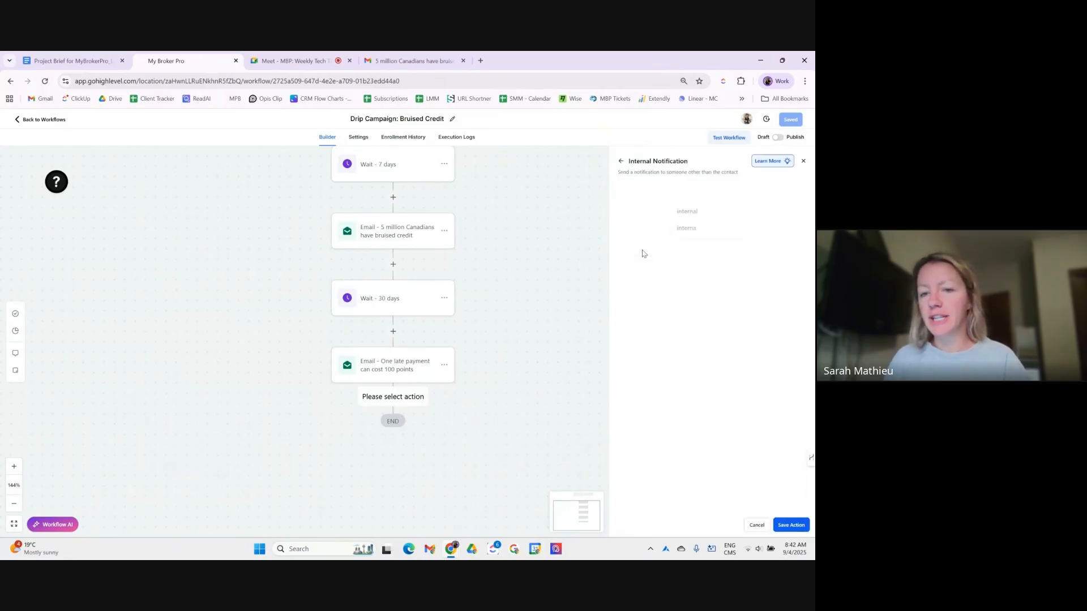
pyautogui.click(673, 207)
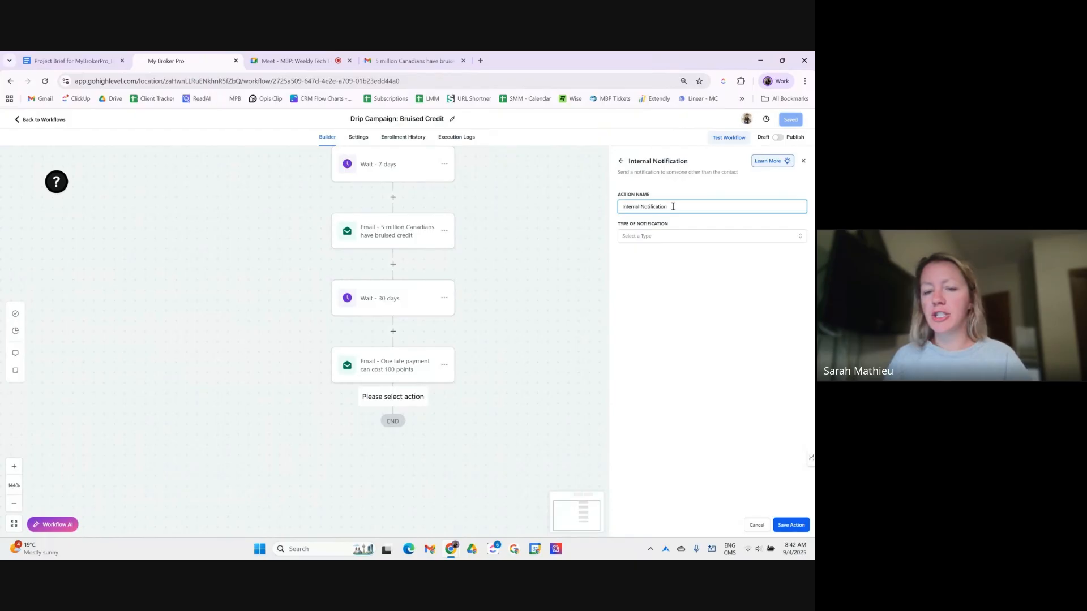
pyautogui.write('- 2nd')
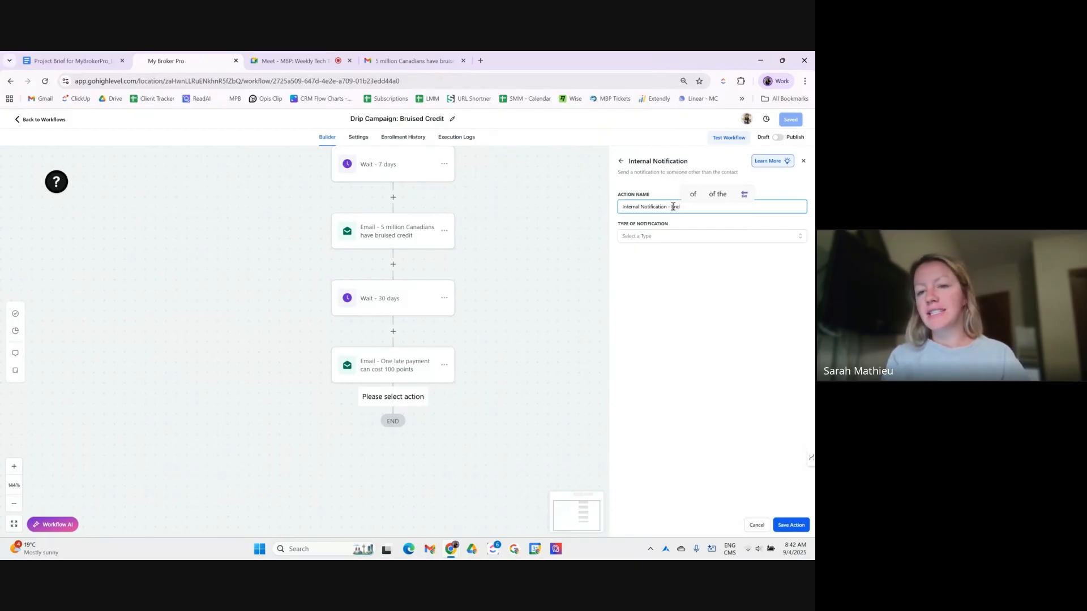
pyautogui.write(' o')
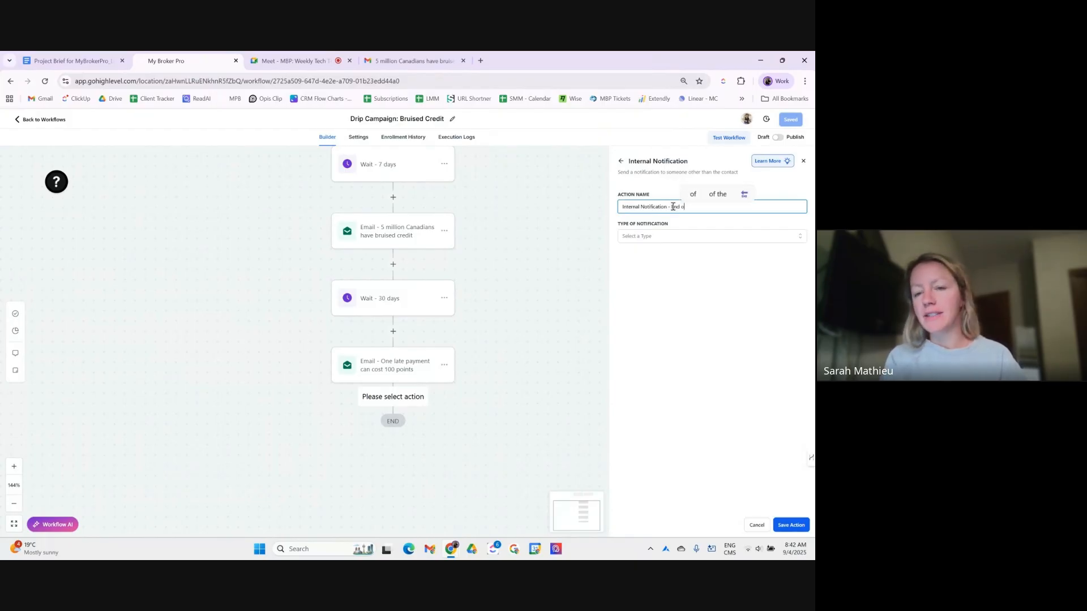
pyautogui.write('f the workflow')
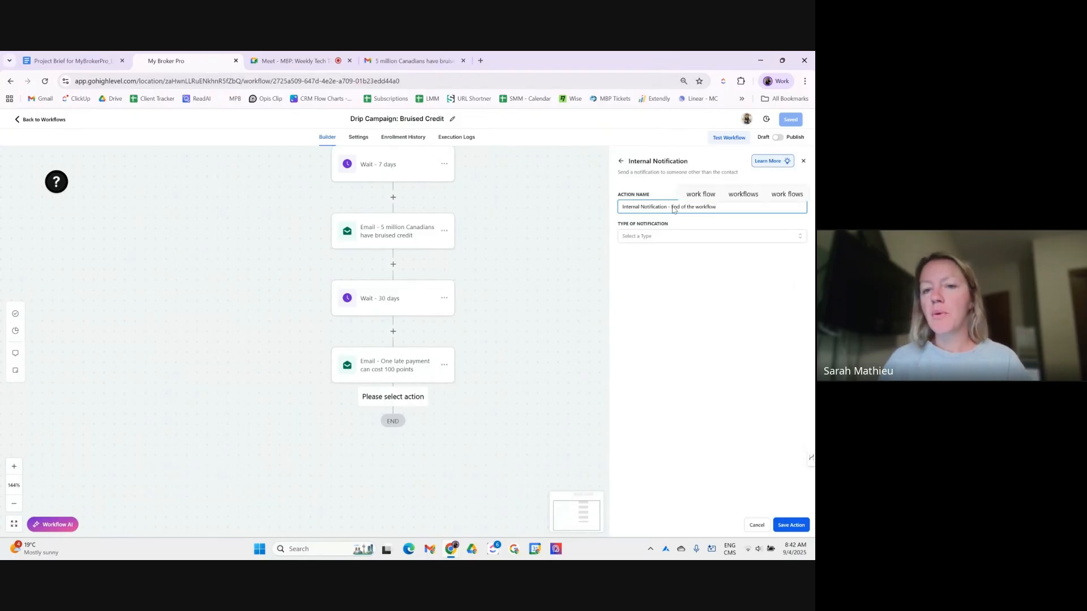
pyautogui.click(648, 237)
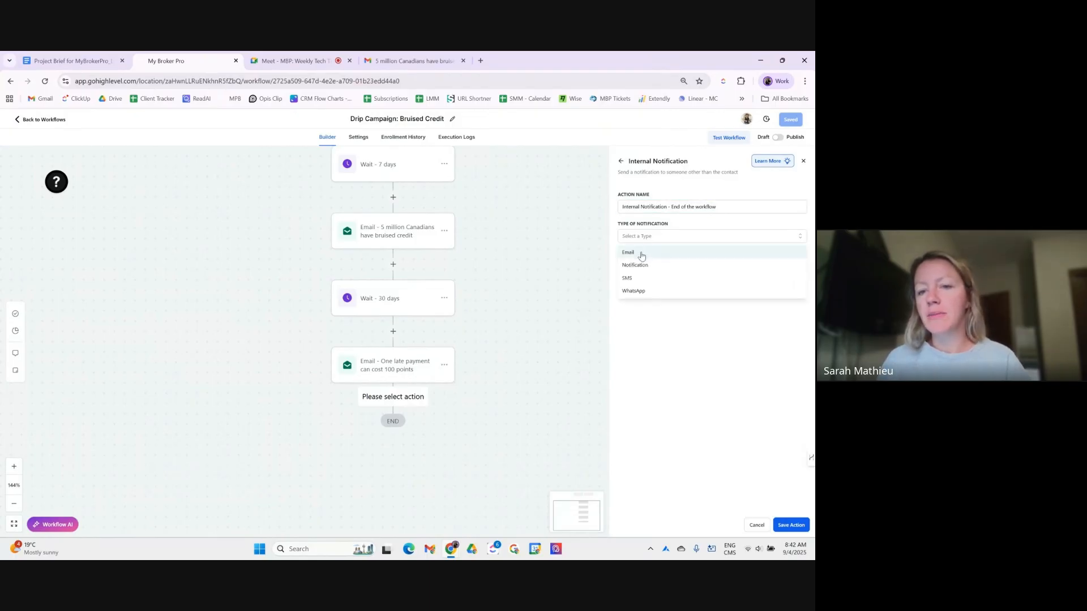
pyautogui.click(642, 253)
# - Enter subject 'Drip Campaign: Bruised Credit End of Workflow', then cancel the draft
pyautogui.scroll(-2, 659, 271)
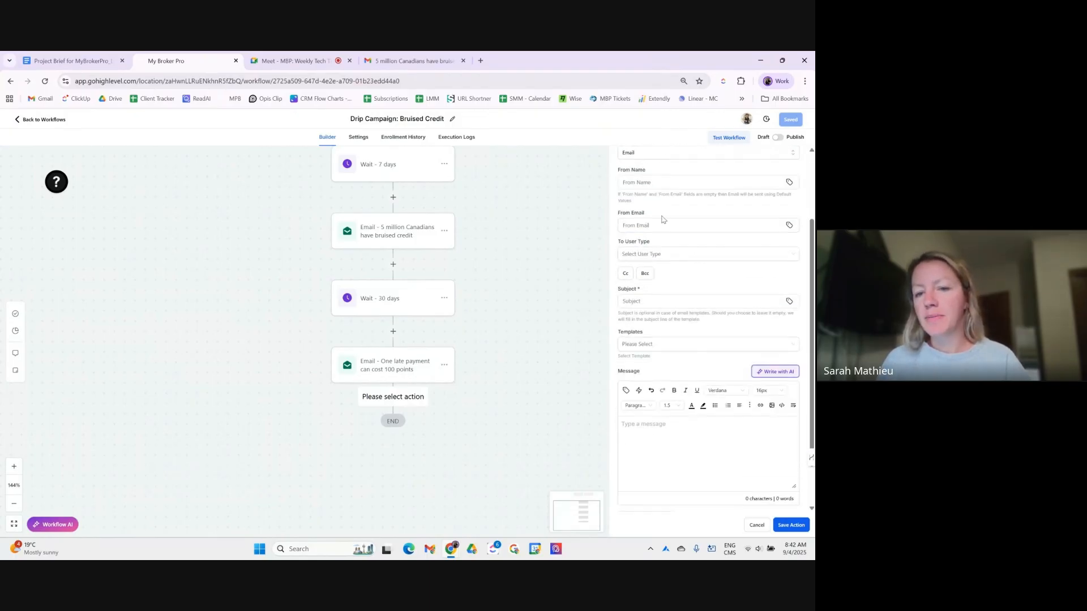
pyautogui.click(642, 301)
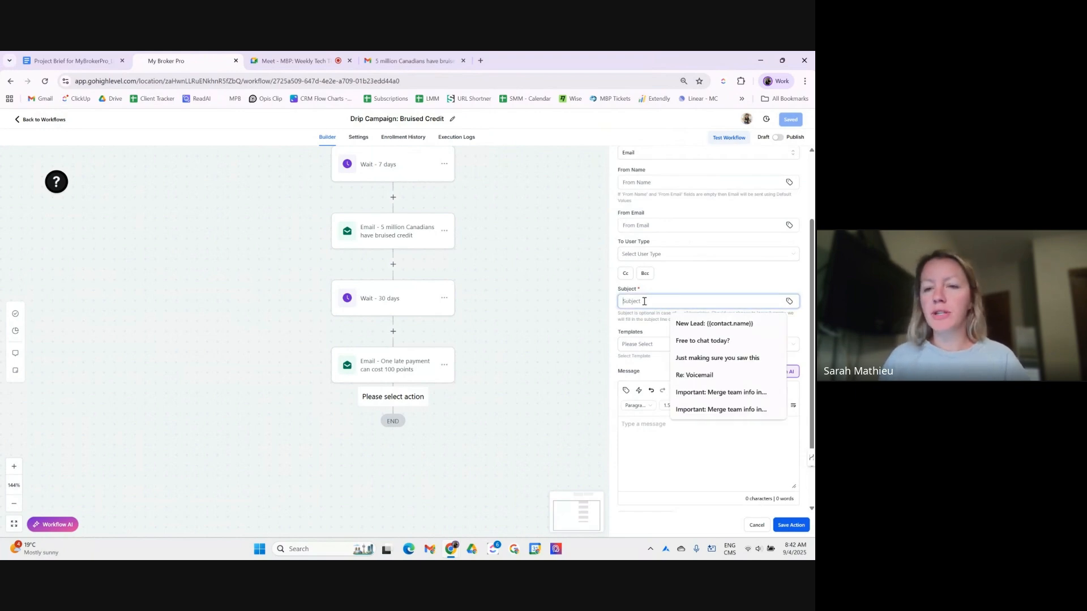
pyautogui.write('Drip Campaign:')
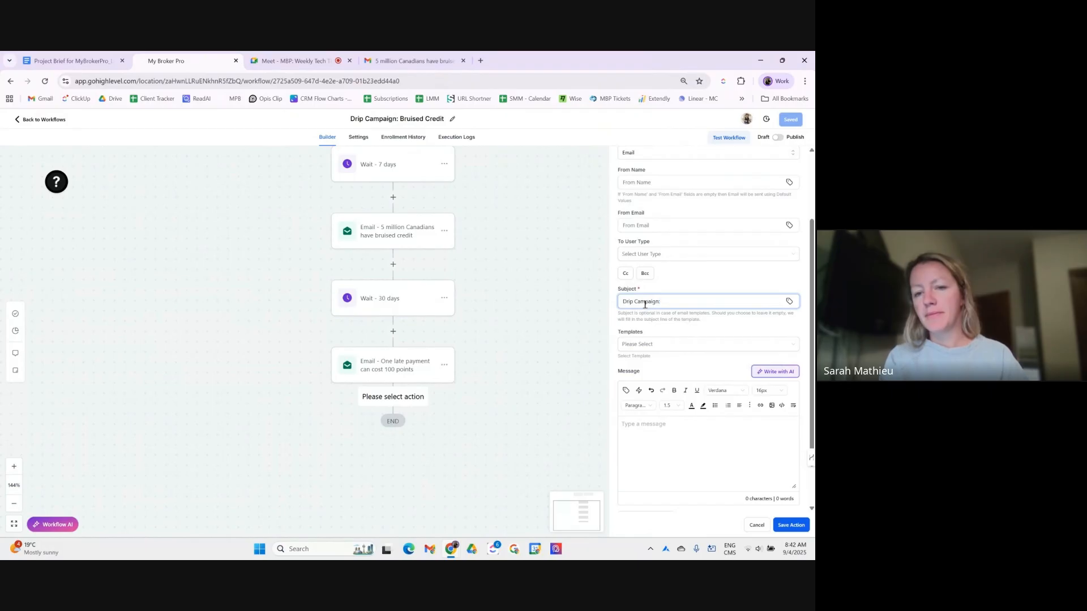
pyautogui.write(' Bruised C')
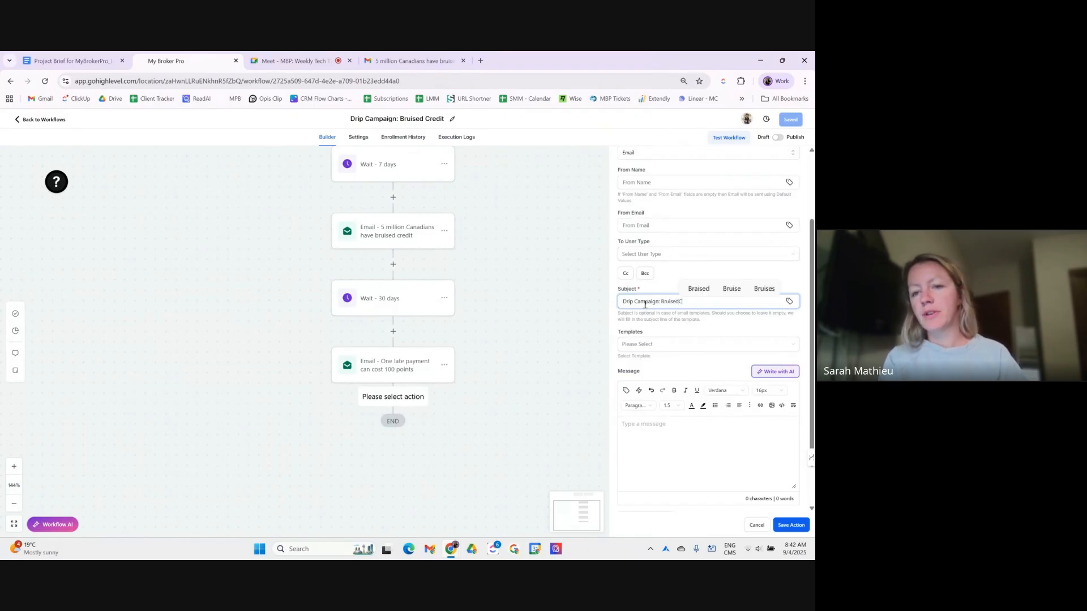
pyautogui.write('redit ')
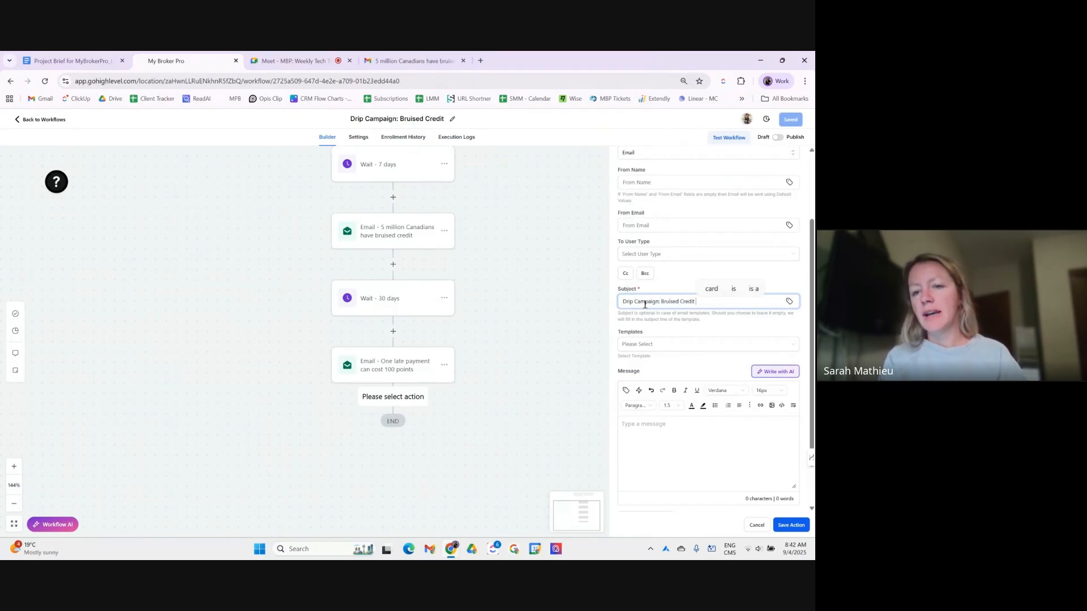
pyautogui.write('End of Workflo')
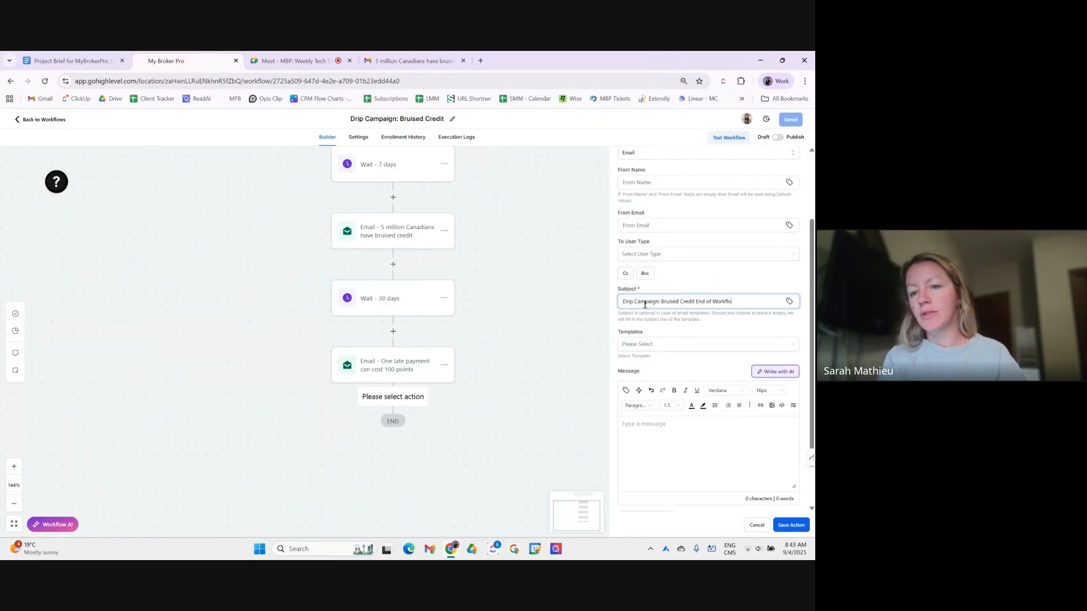
pyautogui.write('w')
pyautogui.click(688, 427)
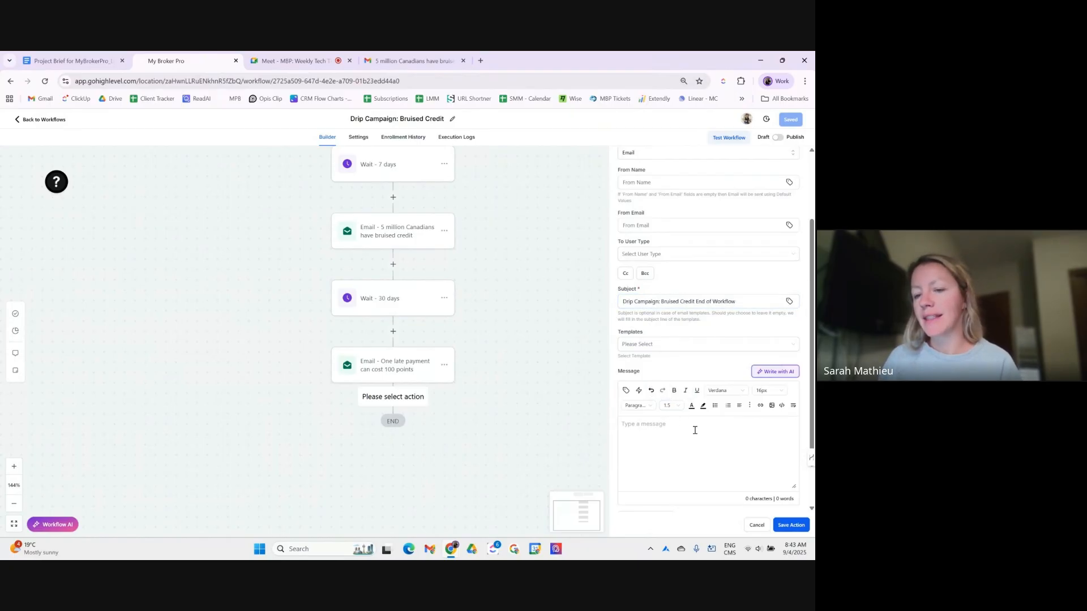
pyautogui.click(756, 526)
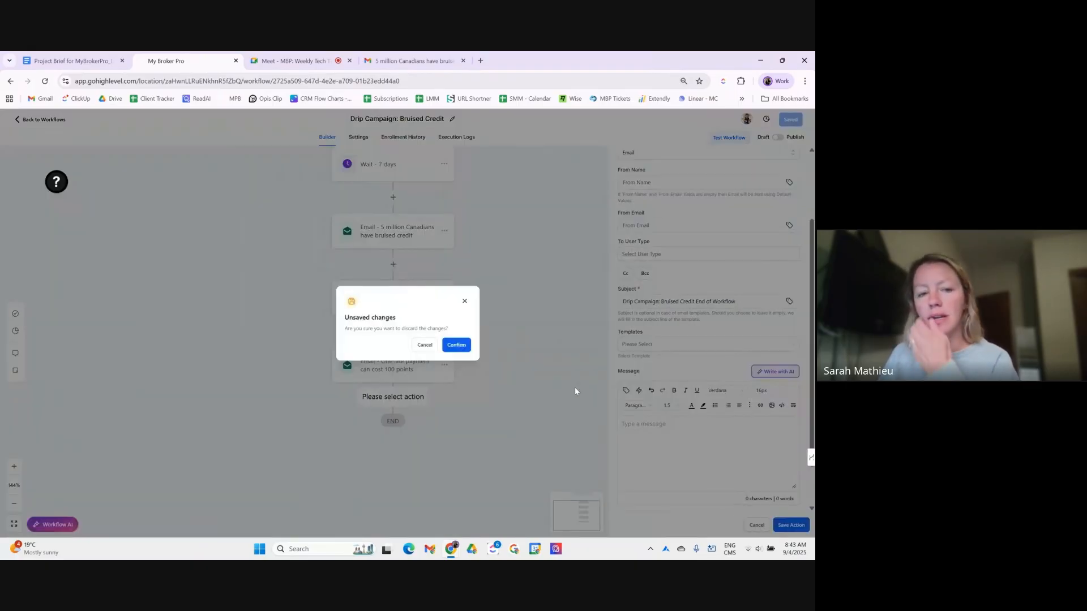
pyautogui.click(461, 346)
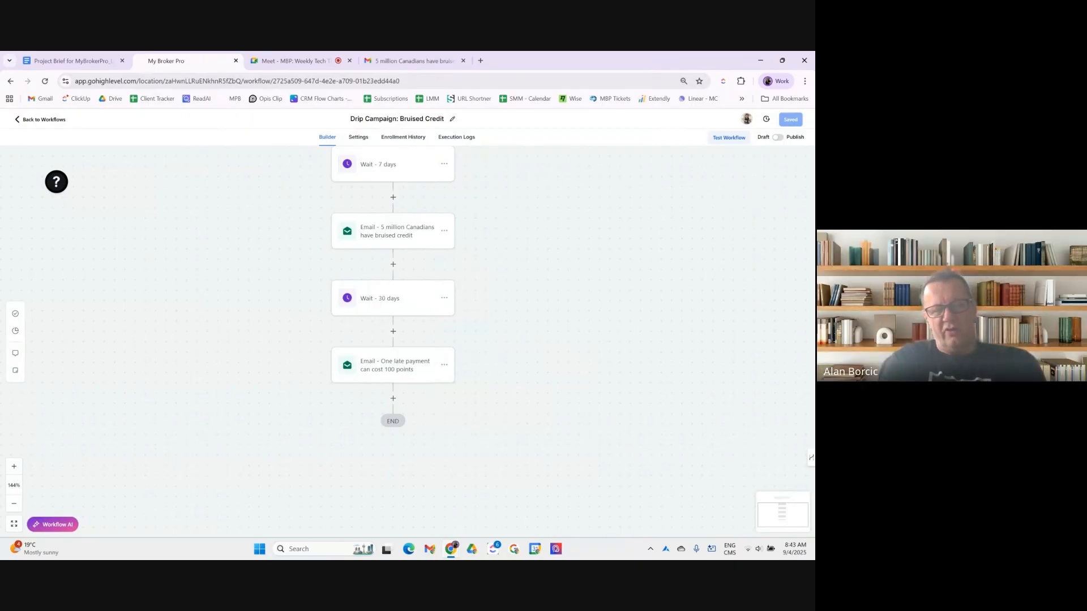
# - Add a new step above END, after the late-payment email
pyautogui.click(392, 399)
# - Add an email-type internal notification found by searching 'internal', leaving the sender name empty
pyautogui.write('internal')
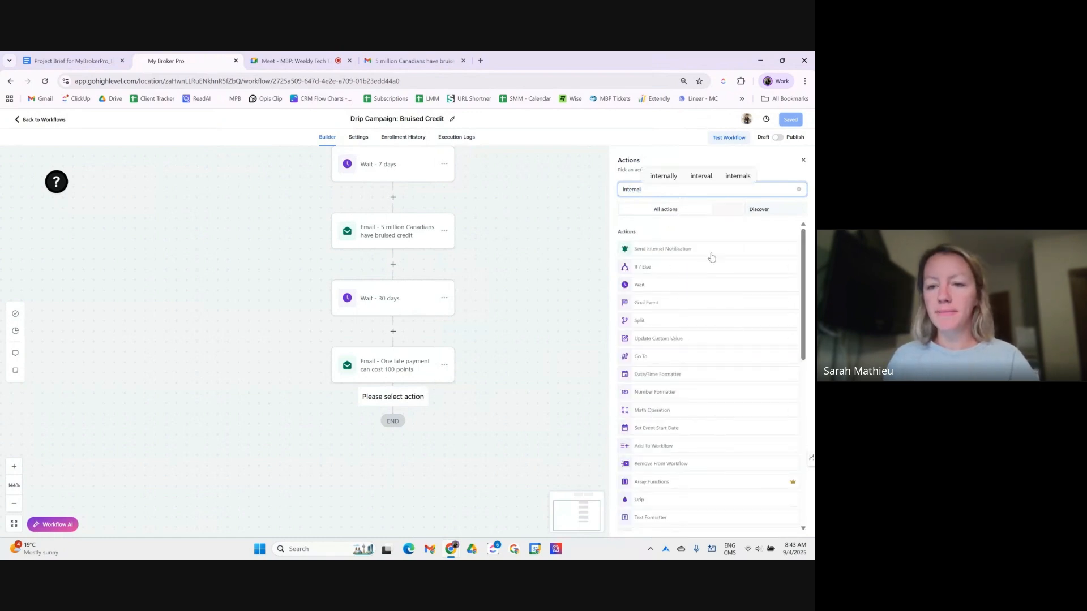
pyautogui.click(712, 257)
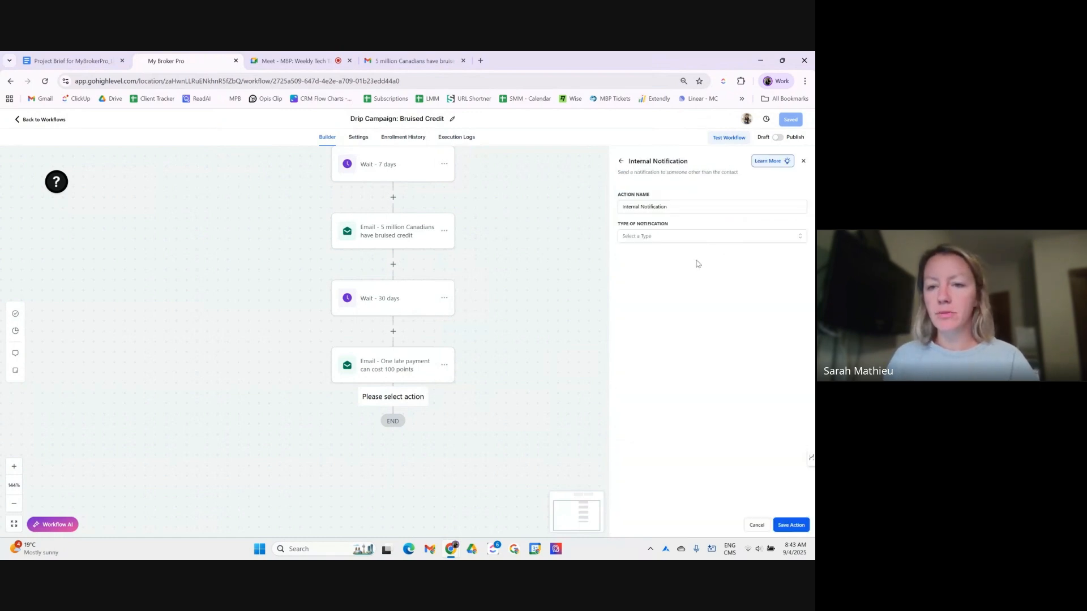
pyautogui.click(682, 246)
pyautogui.click(673, 256)
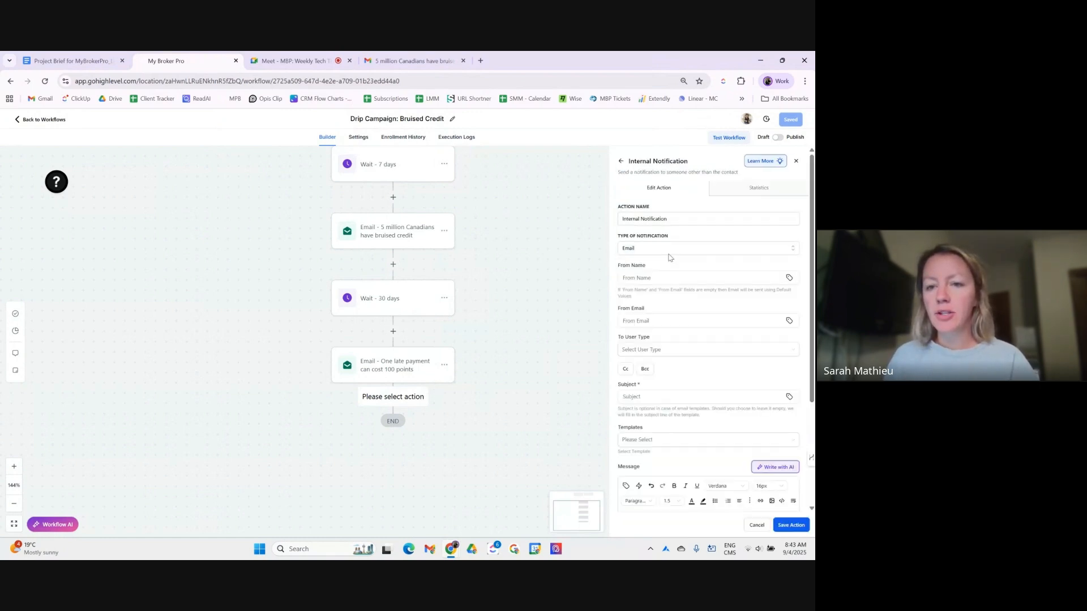
pyautogui.click(690, 219)
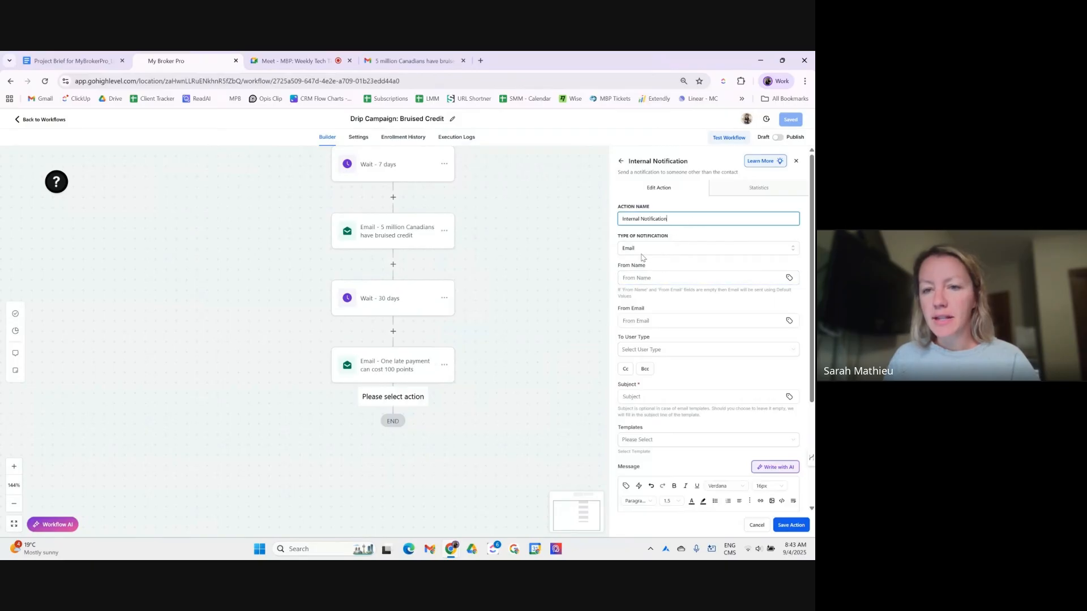
pyautogui.click(641, 276)
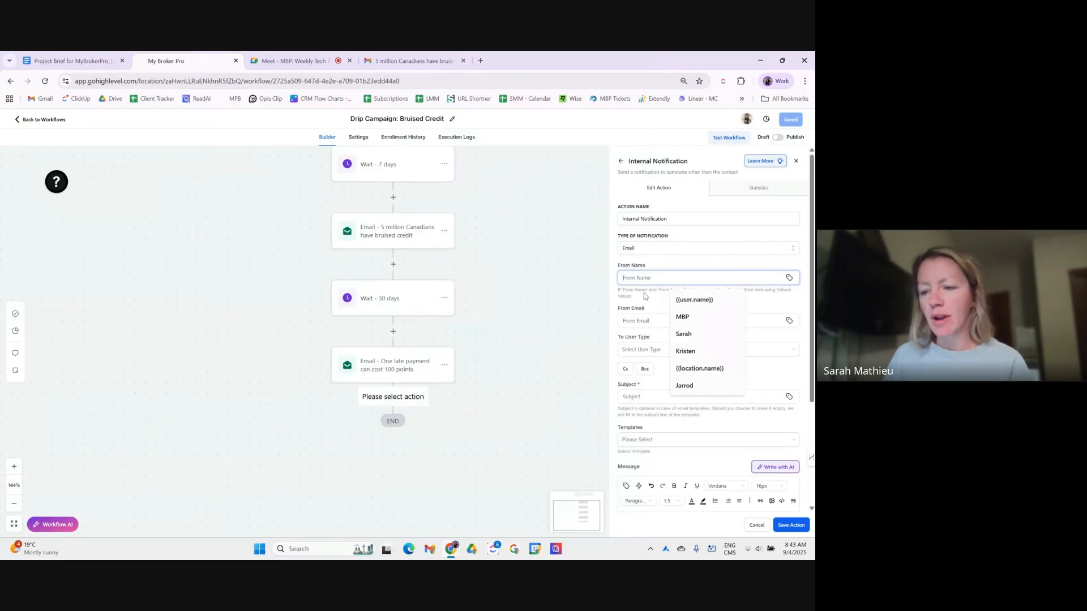
pyautogui.click(643, 302)
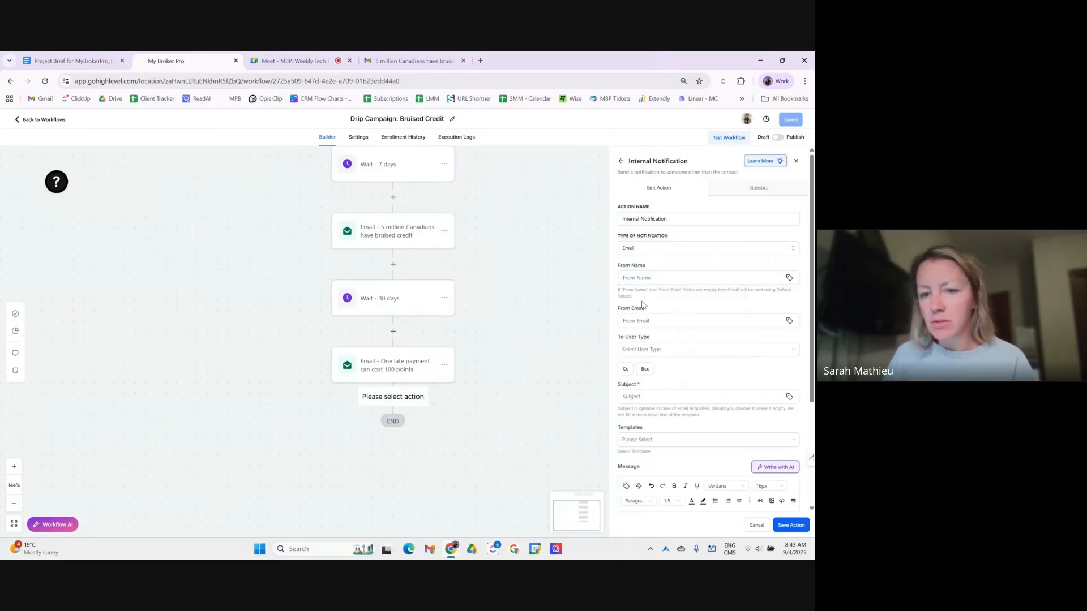
# - Set the notification's recipient to a particular team user
pyautogui.click(649, 347)
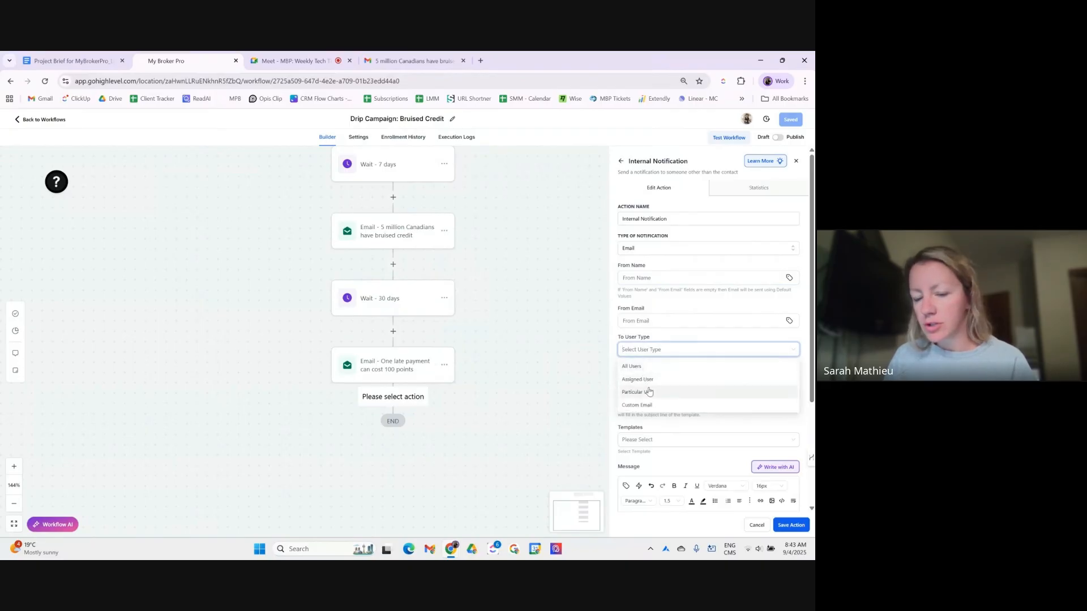
pyautogui.click(648, 392)
pyautogui.click(640, 376)
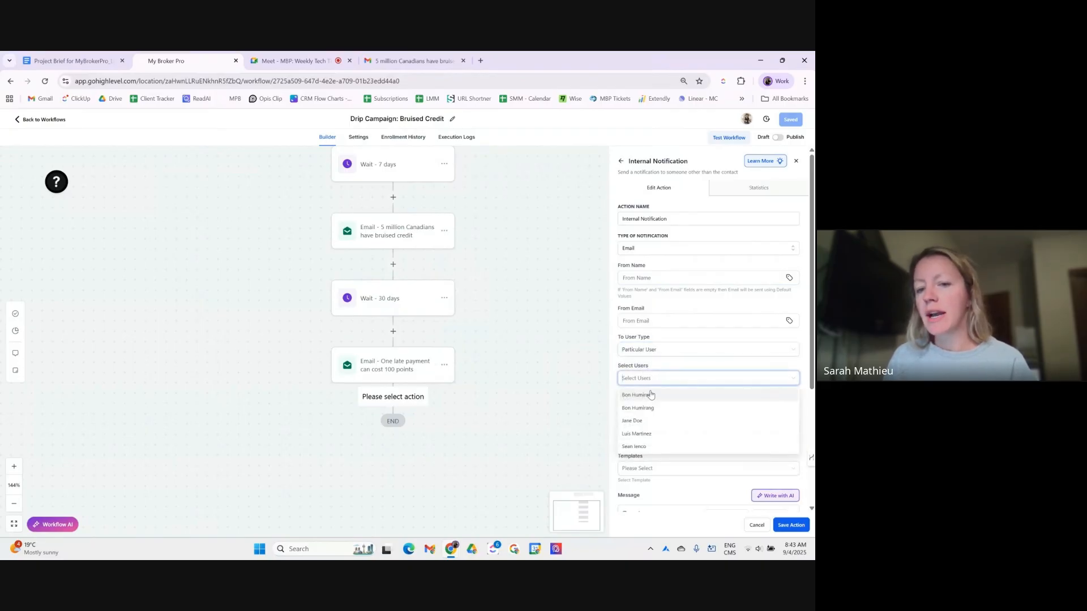
pyautogui.click(651, 422)
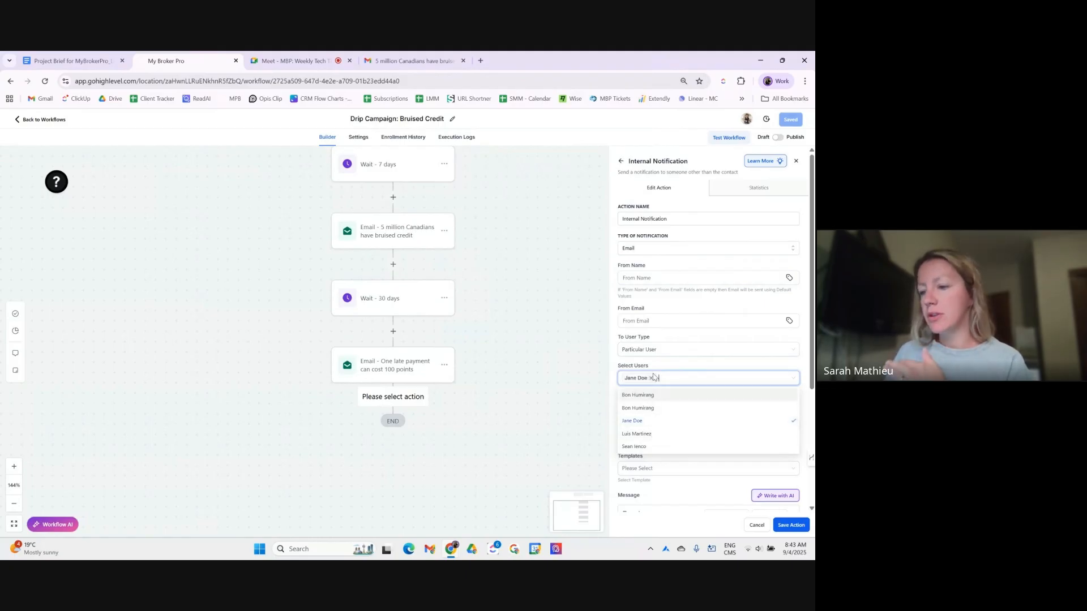
pyautogui.click(677, 372)
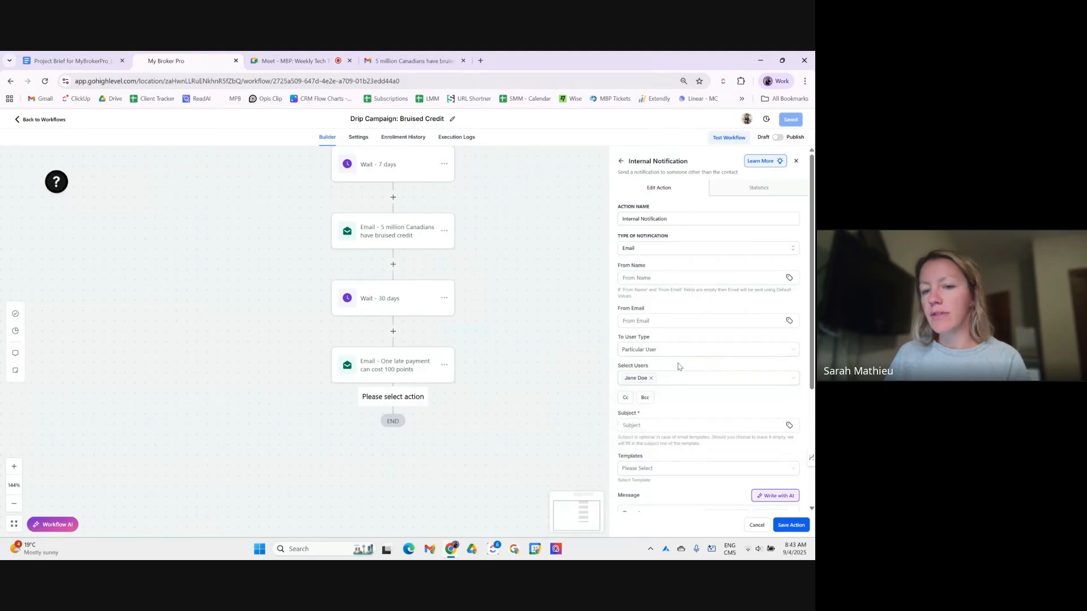
pyautogui.click(658, 354)
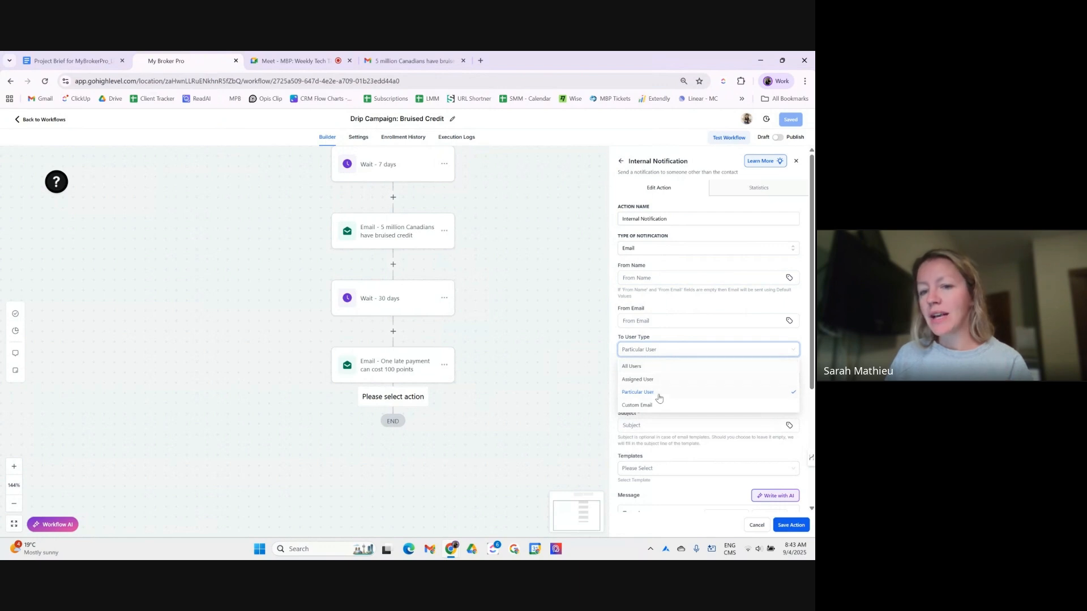
pyautogui.click(658, 394)
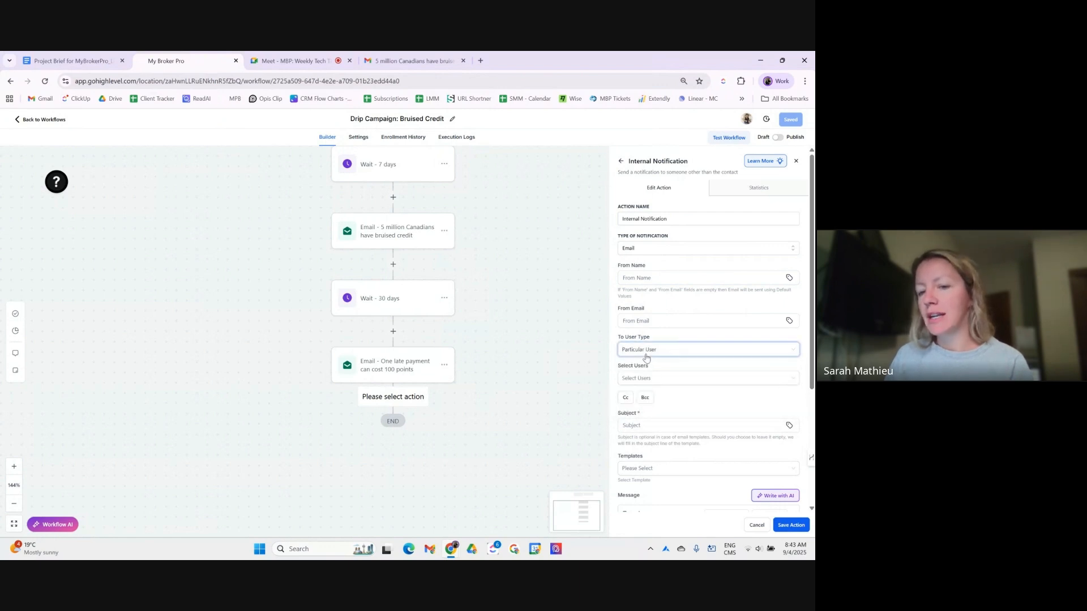
pyautogui.click(642, 353)
pyautogui.click(657, 408)
pyautogui.click(670, 376)
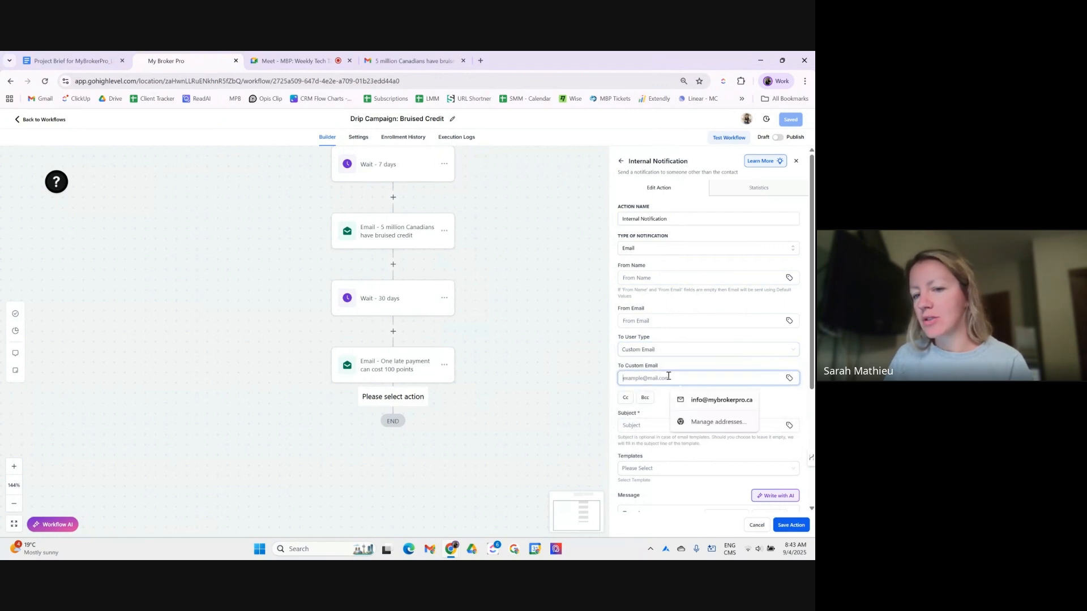
pyautogui.click(651, 353)
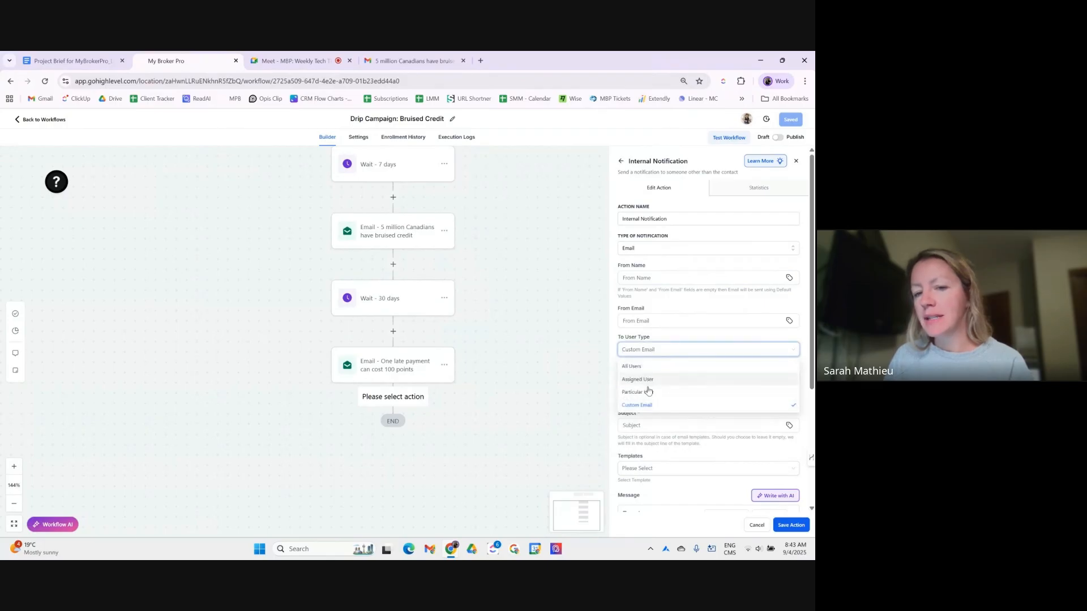
pyautogui.click(646, 393)
pyautogui.click(648, 380)
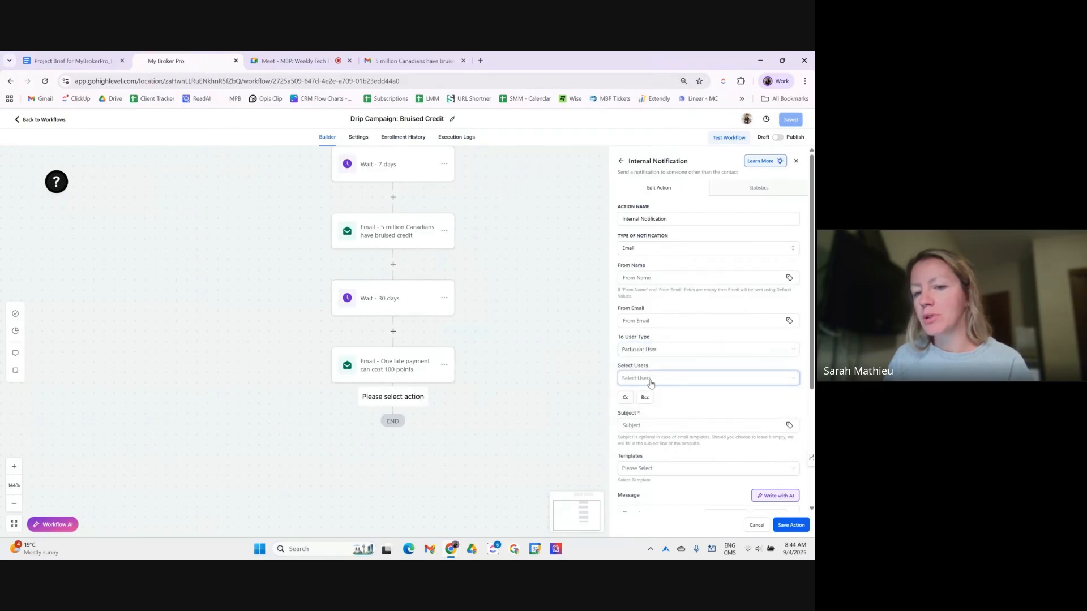
pyautogui.click(656, 419)
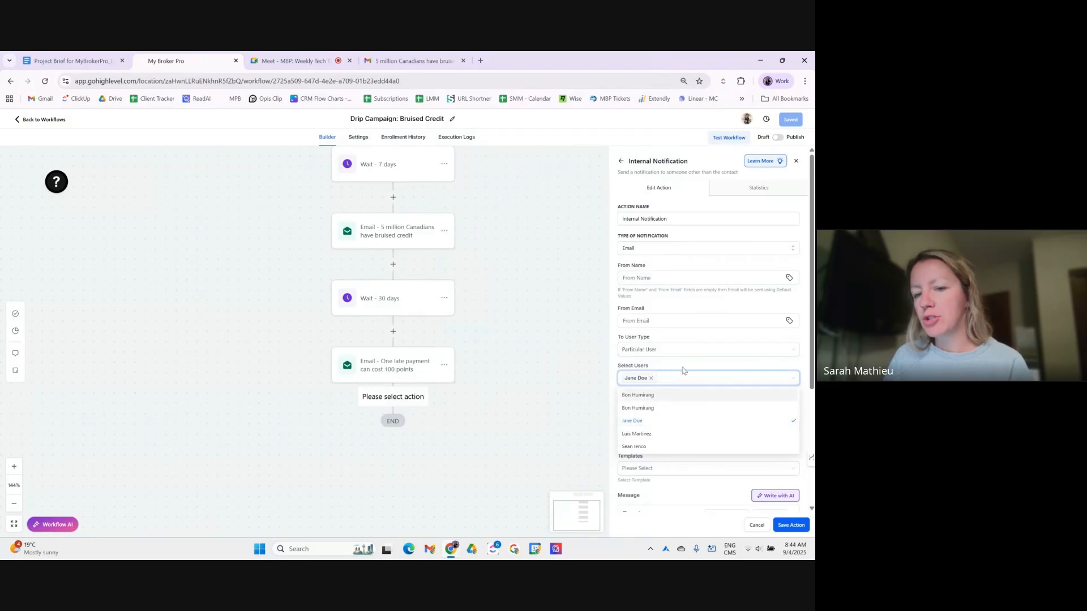
pyautogui.click(657, 426)
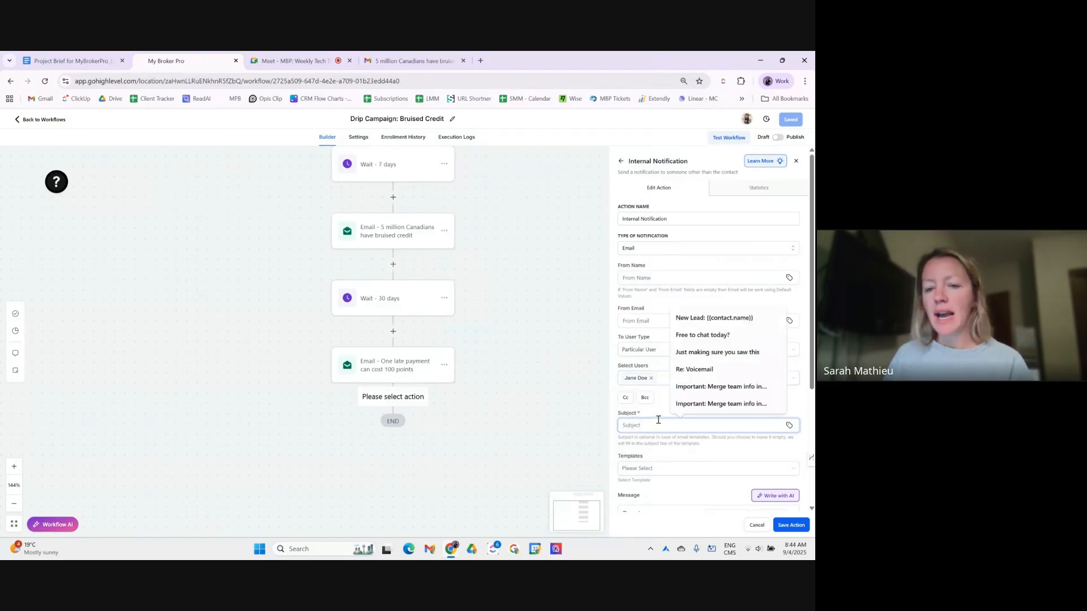
# - Make the subject the contact's full name, type 'dfsdfds' as the body, then cancel
pyautogui.click(789, 425)
pyautogui.click(728, 270)
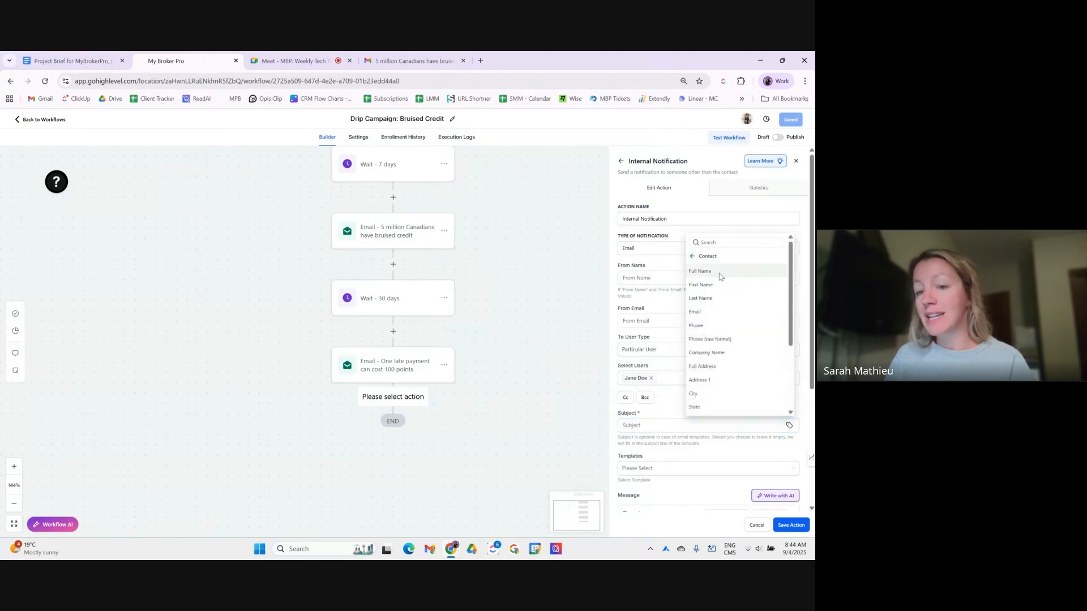
pyautogui.click(724, 274)
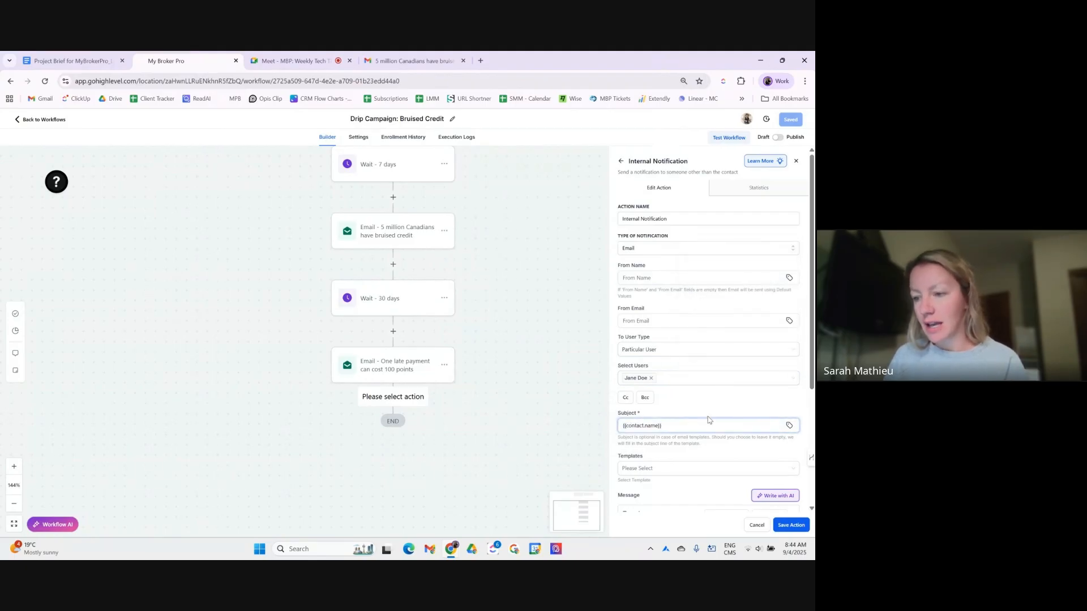
pyautogui.scroll(-3, 708, 414)
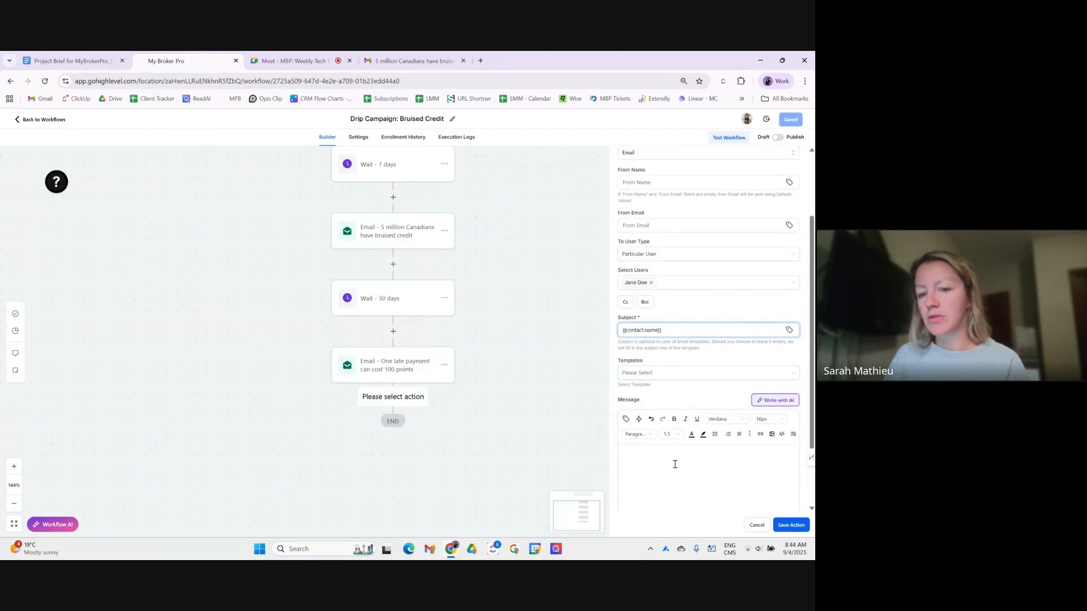
pyautogui.click(671, 467)
pyautogui.scroll(-2, 671, 468)
pyautogui.write('dfsdfdsf')
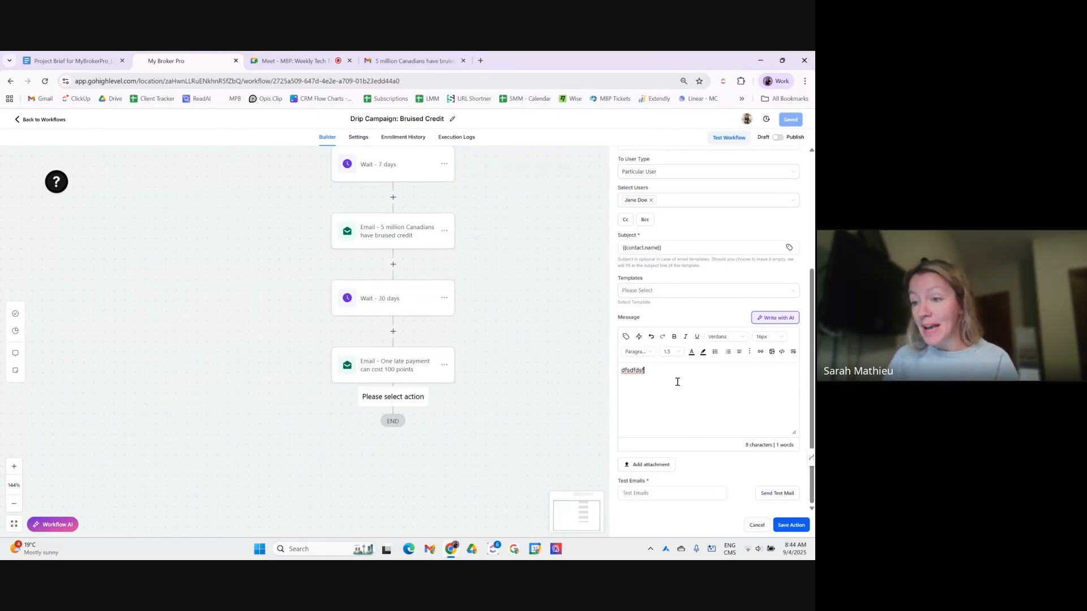
pyautogui.click(758, 525)
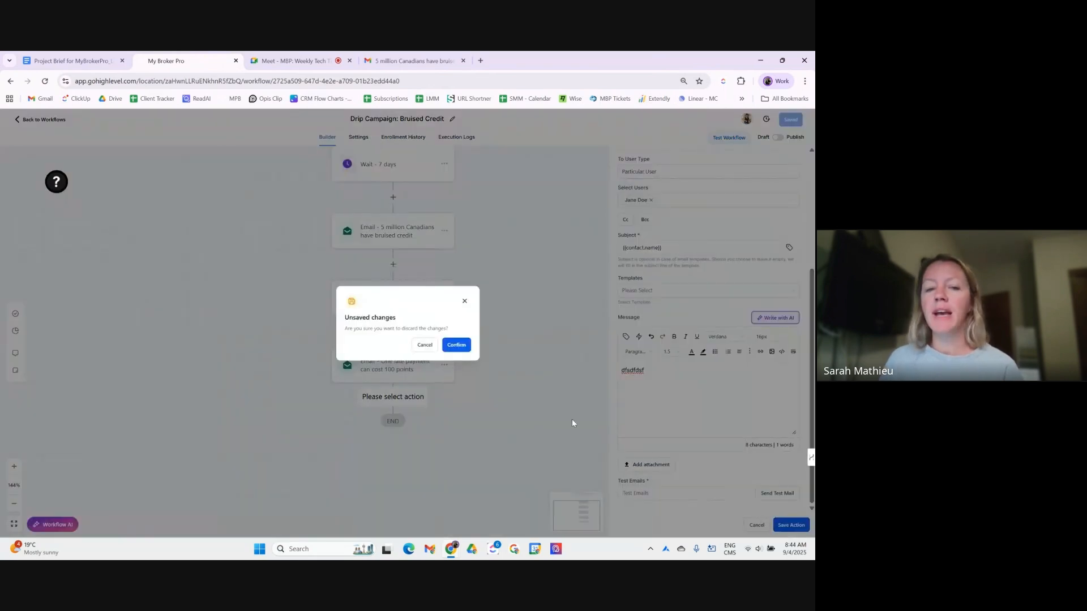
# - Discard the notification draft and add an Add Task step at the workflow's end
pyautogui.click(466, 354)
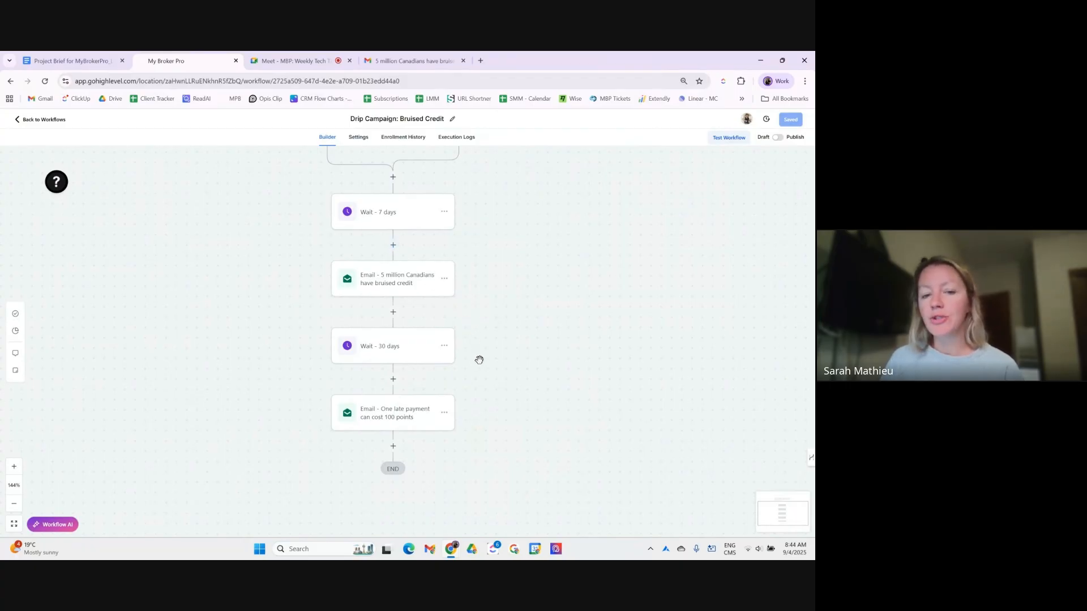
pyautogui.click(394, 448)
pyautogui.click(668, 190)
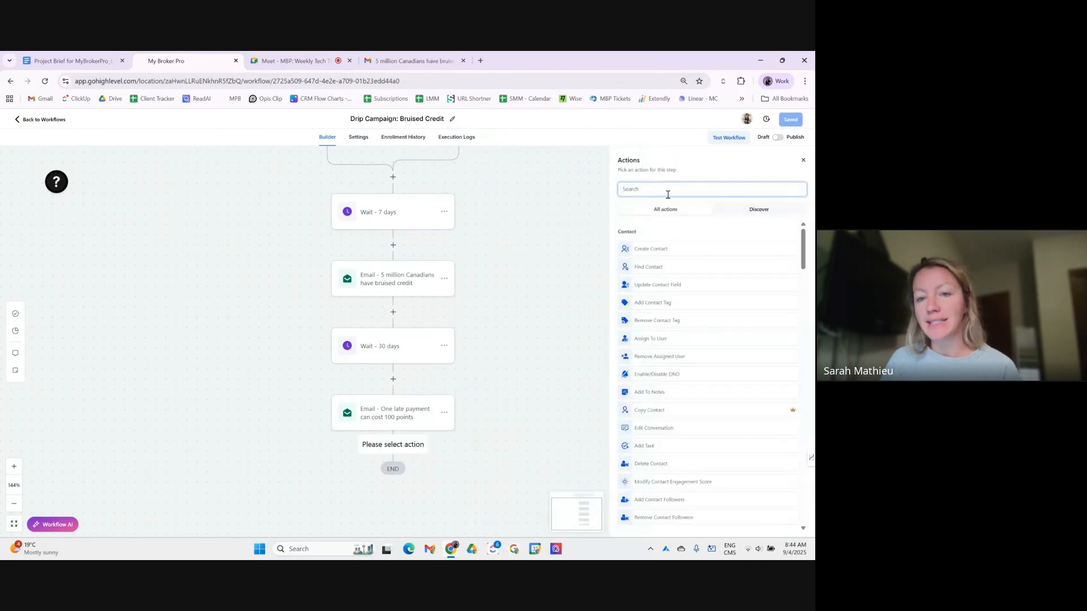
pyautogui.write('task')
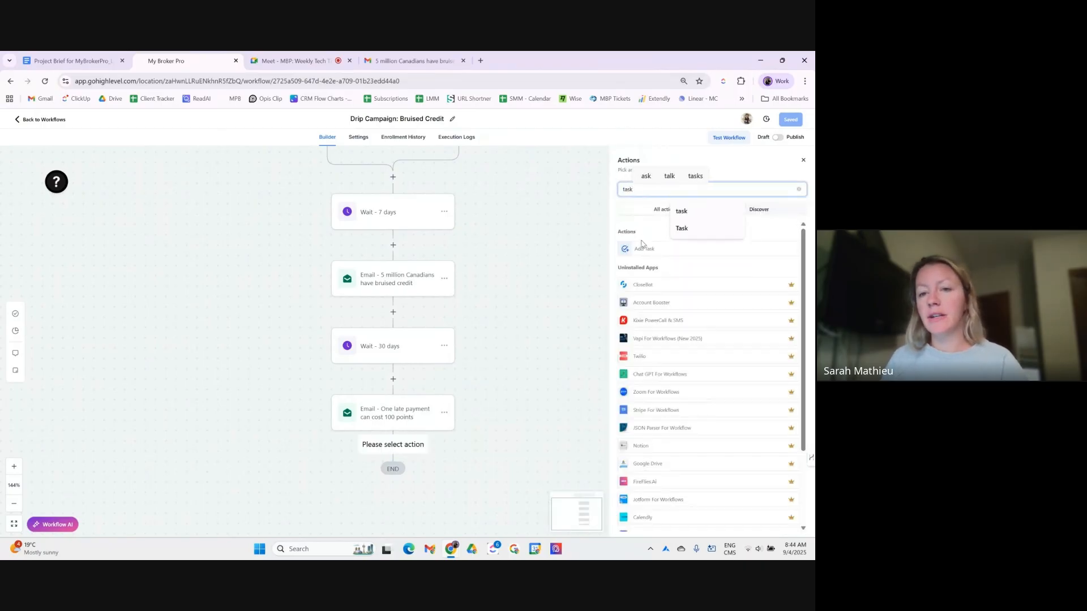
pyautogui.click(648, 244)
# - Title the task 'Bruised Credit Campaign: {{contact.name}}', using the contact's full name field
pyautogui.click(668, 209)
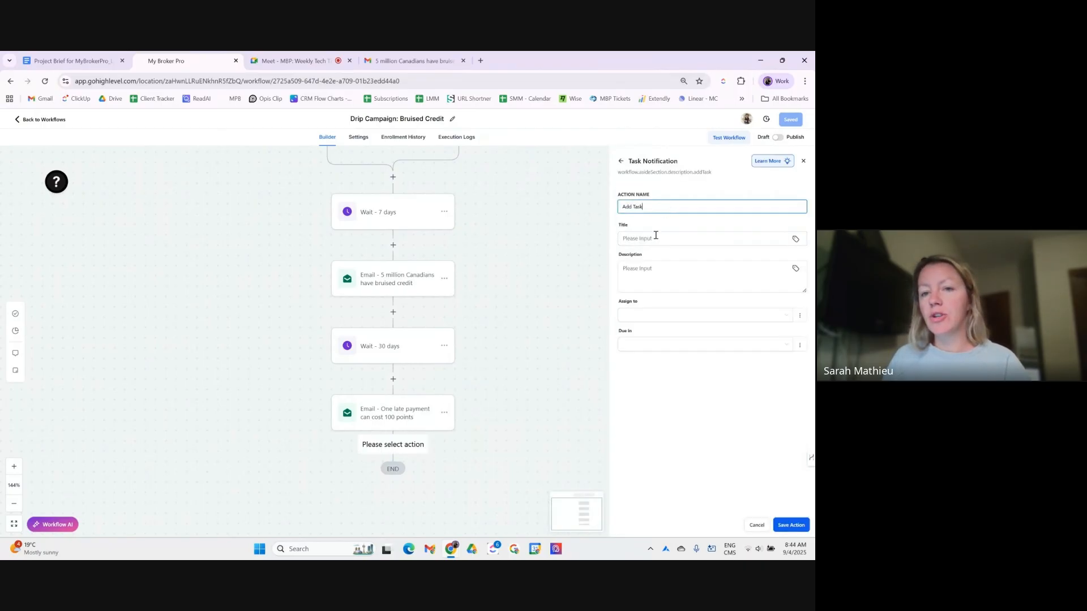
pyautogui.click(651, 239)
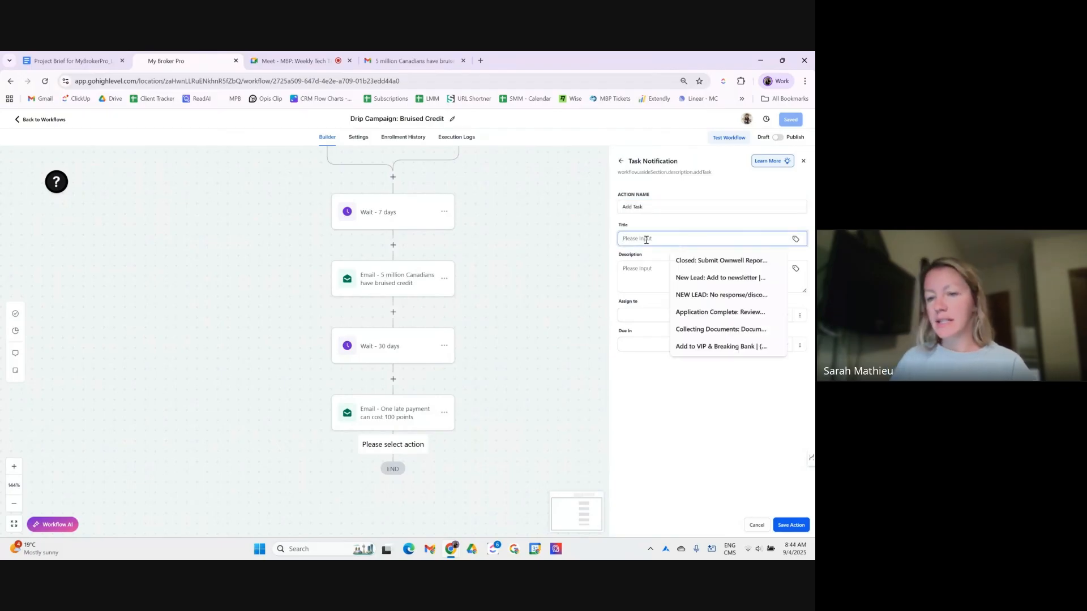
pyautogui.write('Bru')
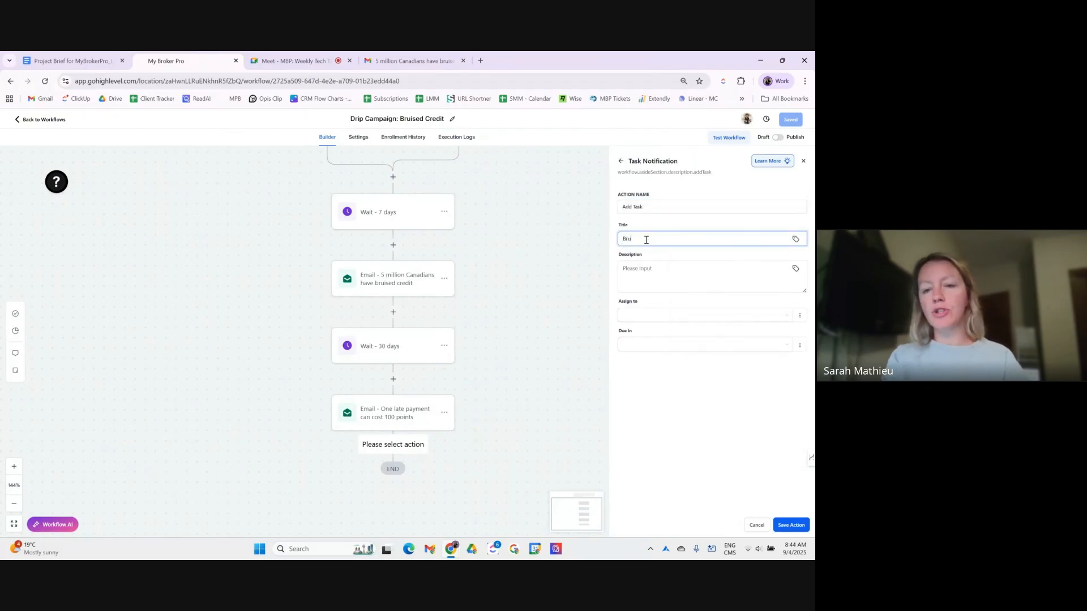
pyautogui.write('sied Credit Campaign:')
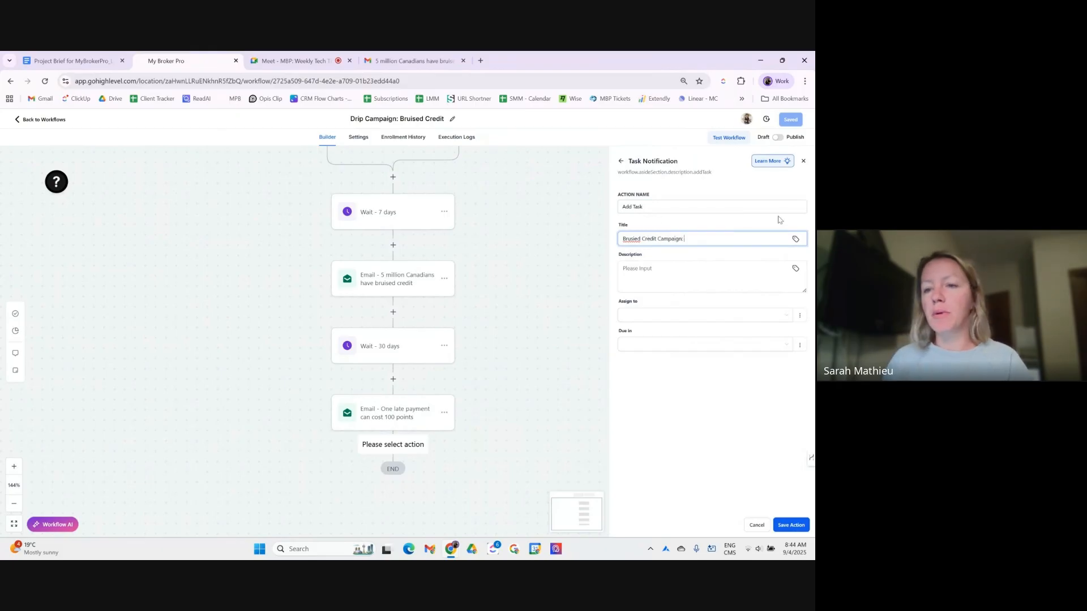
pyautogui.click(796, 239)
pyautogui.click(736, 288)
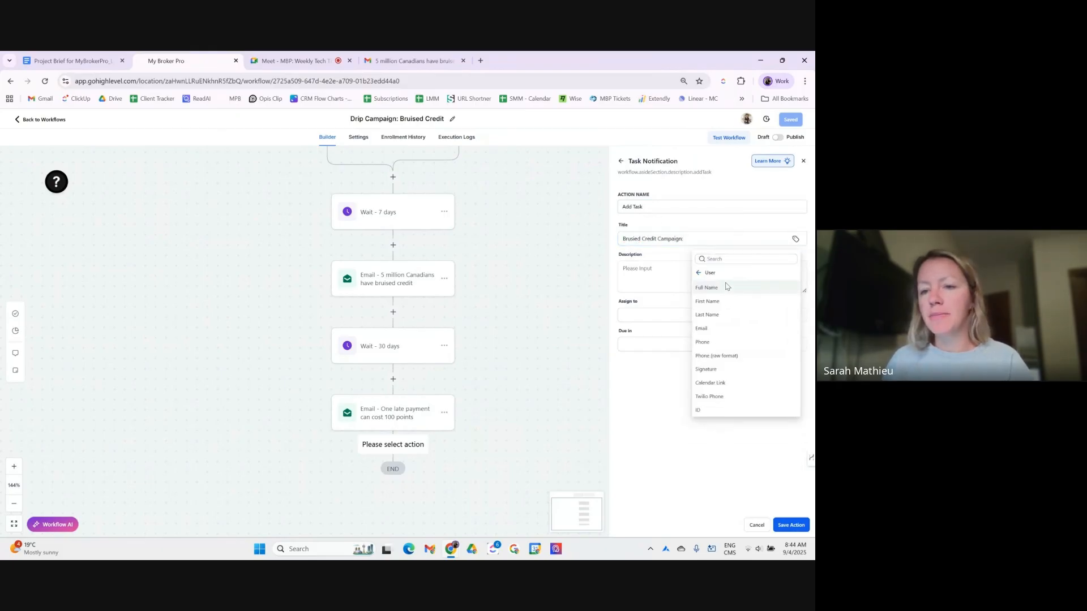
pyautogui.click(727, 288)
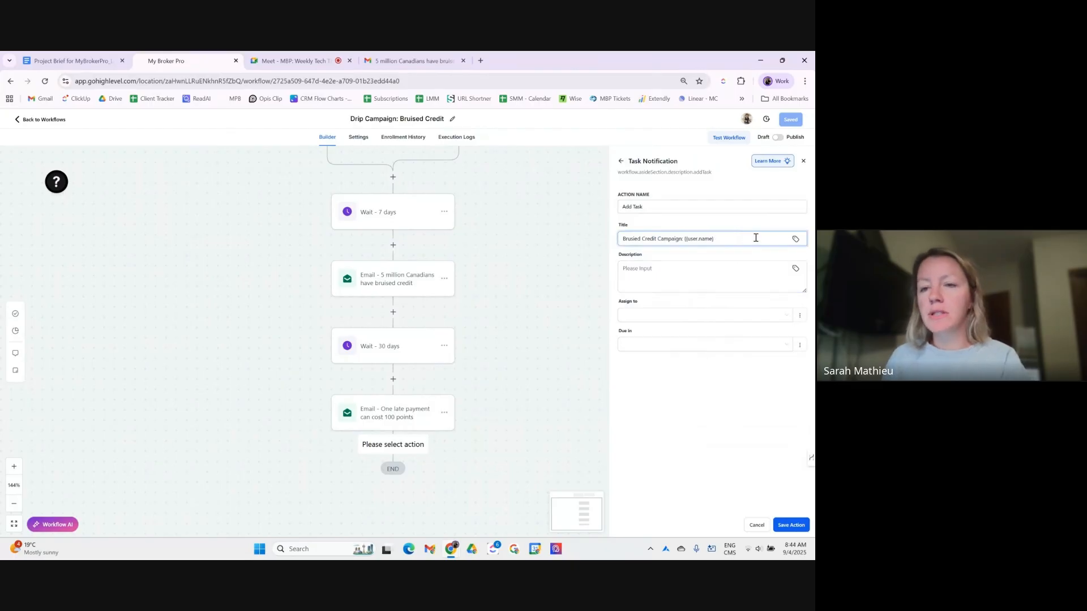
pyautogui.click(796, 239)
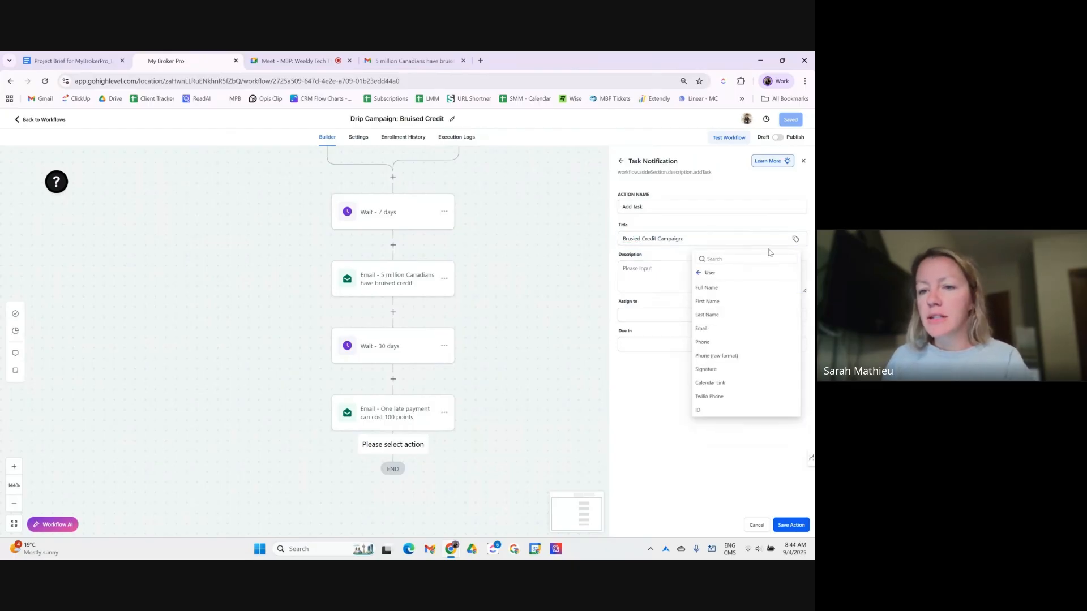
pyautogui.click(717, 278)
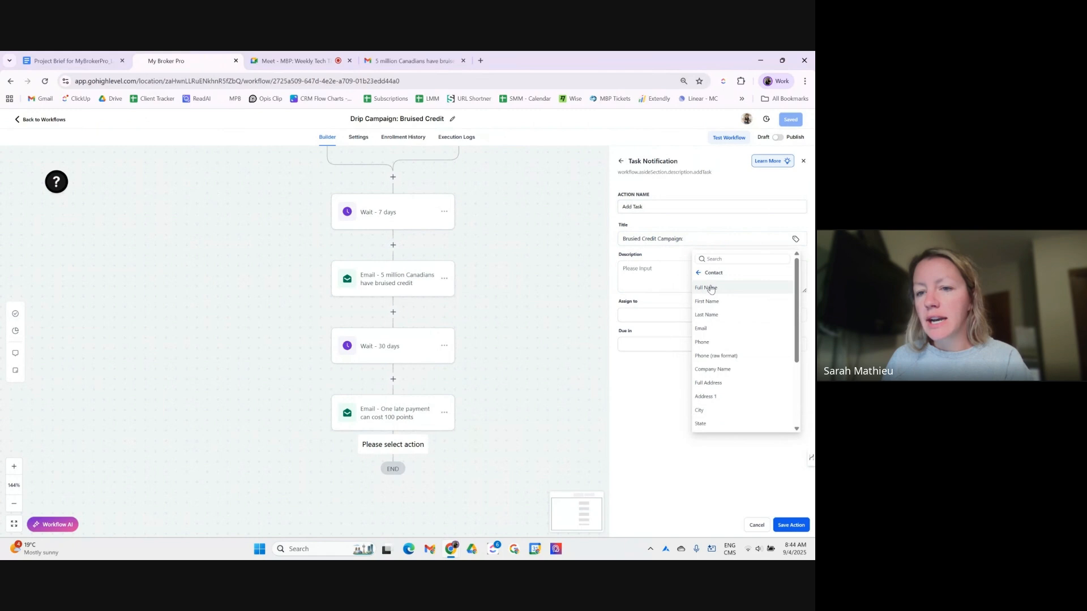
pyautogui.click(712, 289)
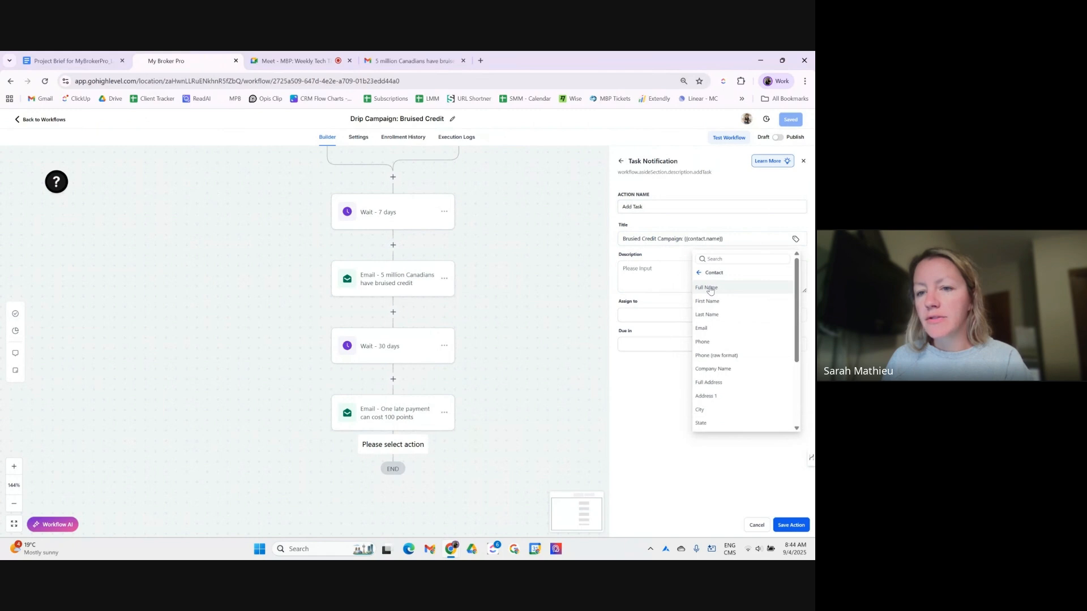
pyautogui.click(631, 241)
pyautogui.click(658, 272)
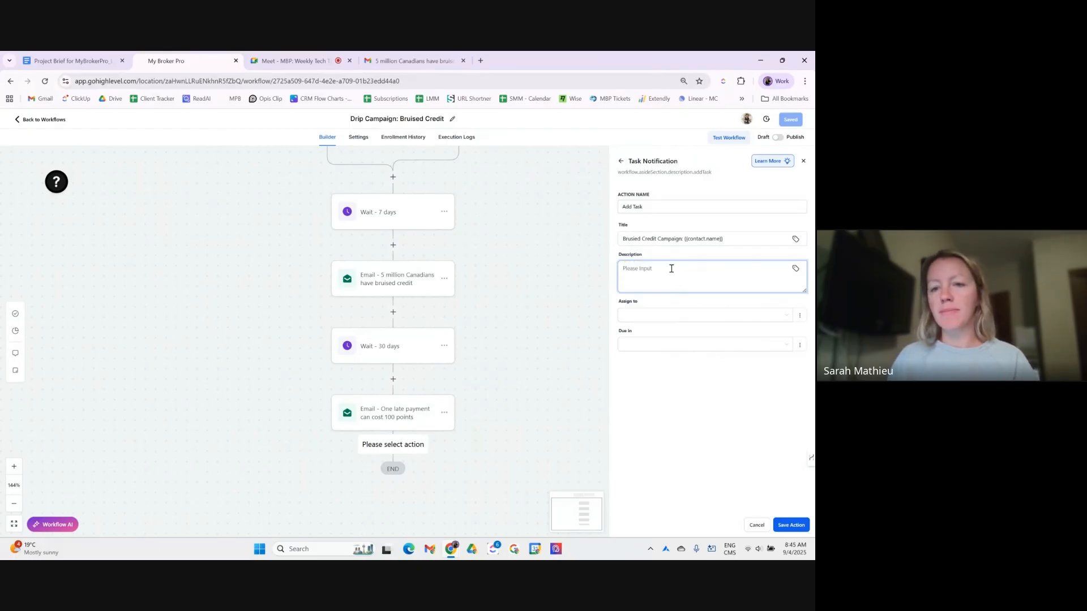
# - Write the description: contact's name, the 3-month bruised credit note, then email and phone fields
pyautogui.click(796, 269)
pyautogui.click(720, 305)
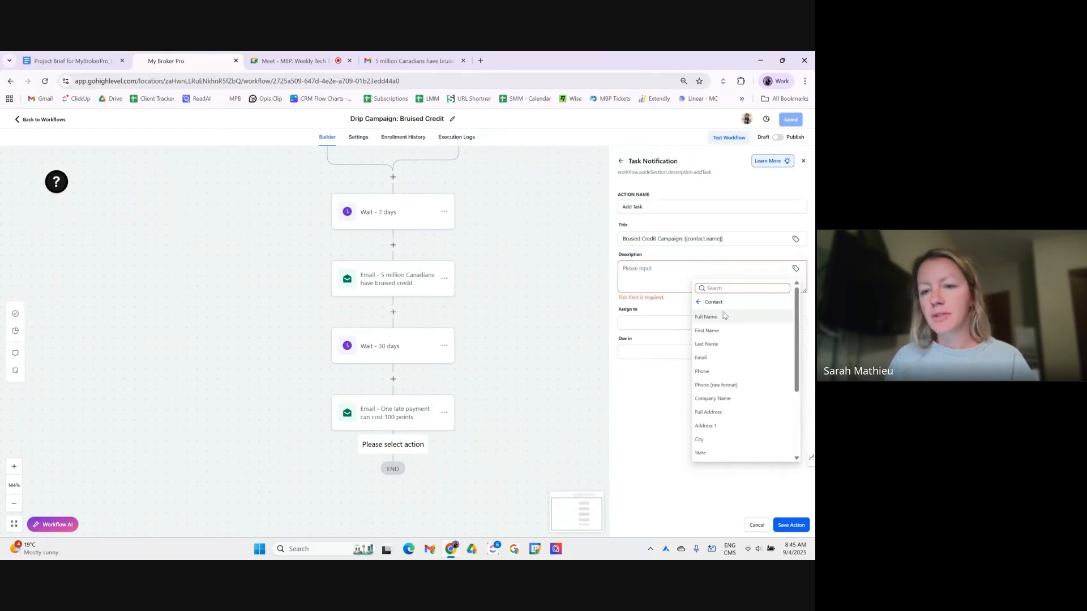
pyautogui.click(720, 319)
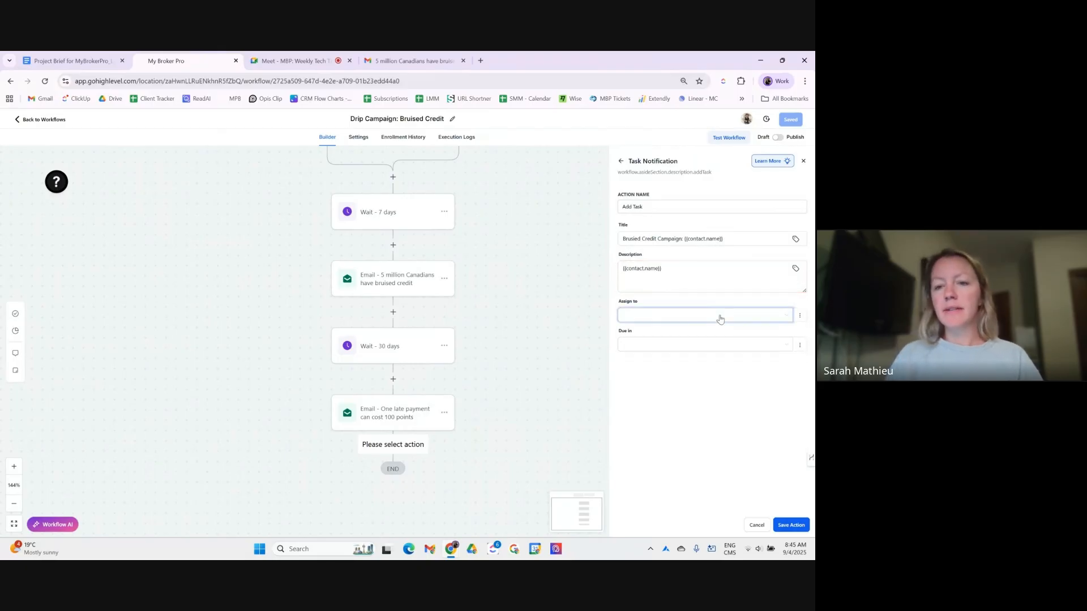
pyautogui.click(705, 265)
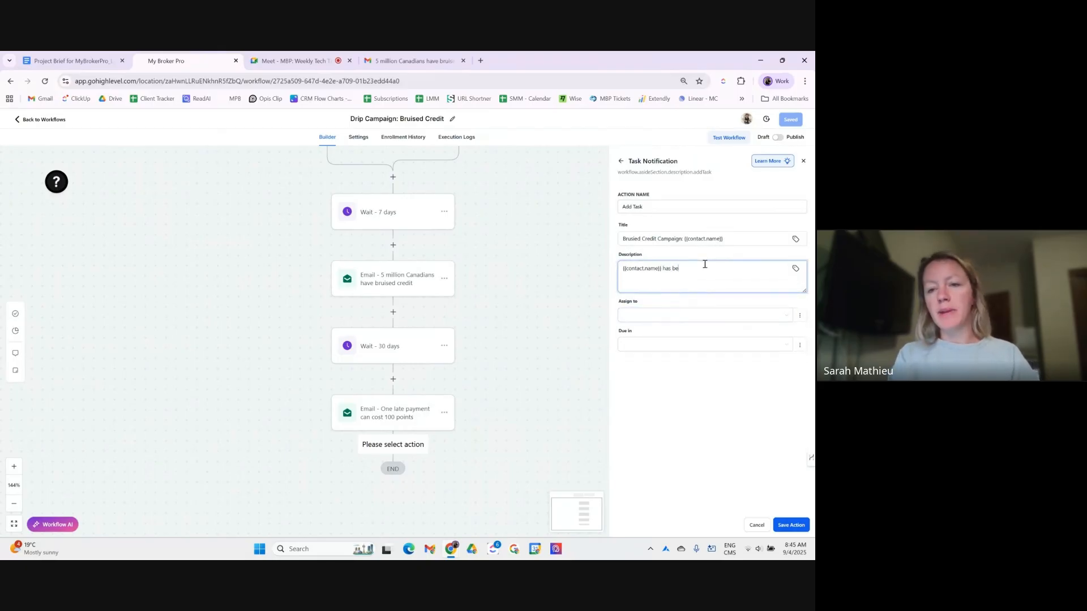
pyautogui.write('has been in bruised cre')
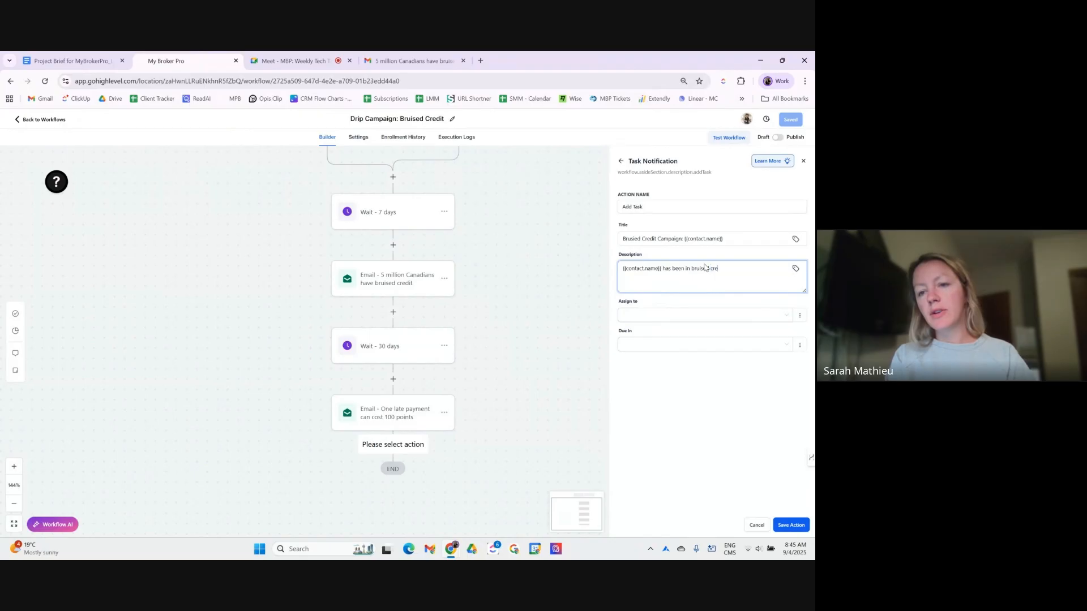
pyautogui.write('dit camp')
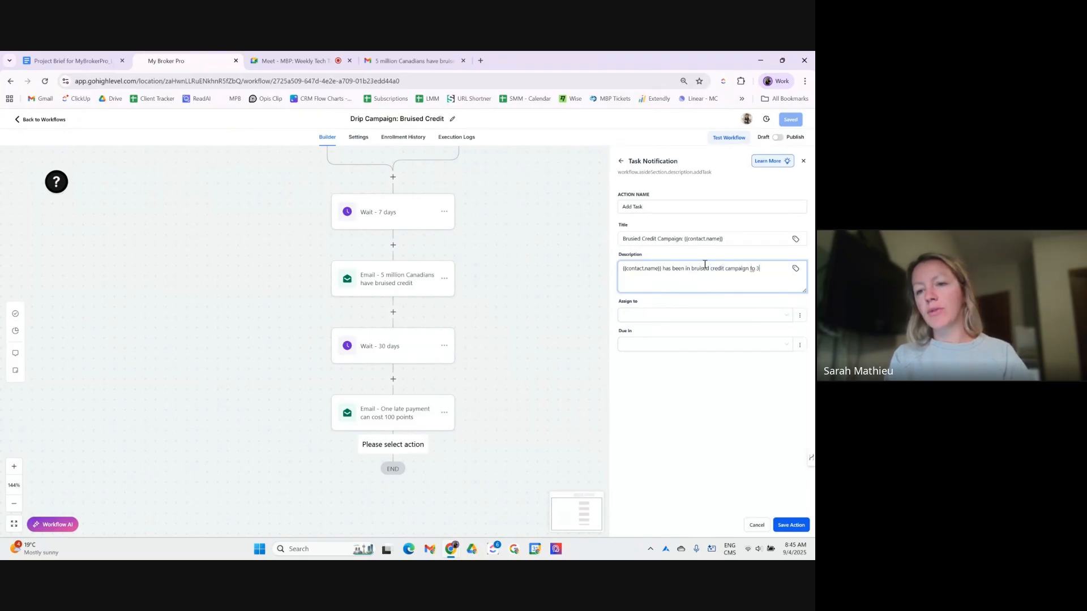
pyautogui.write('aign for 3 months. Probably a good time to check in.')
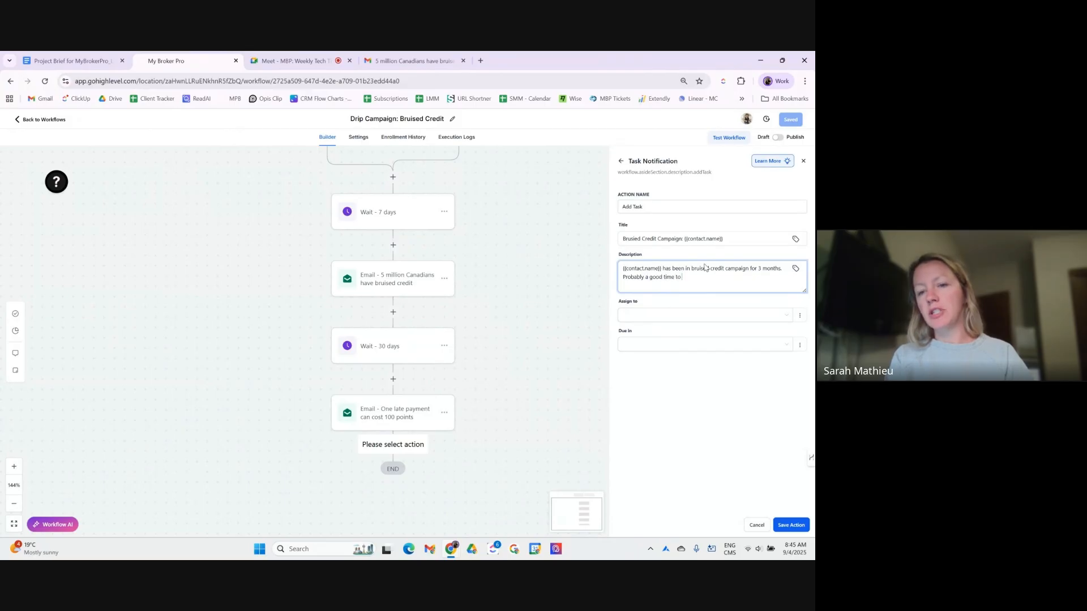
pyautogui.click(795, 269)
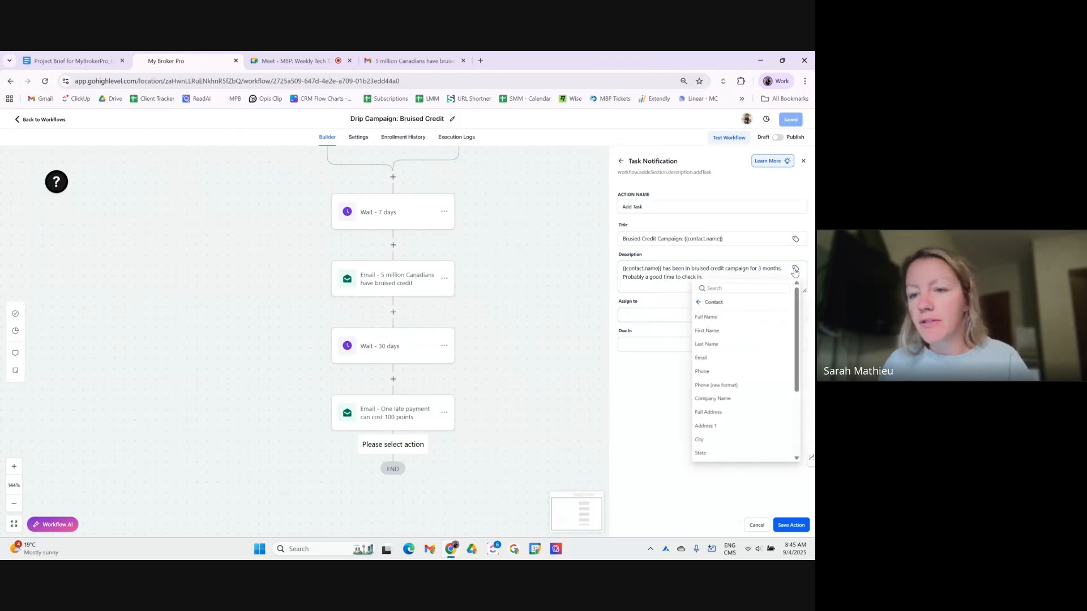
pyautogui.click(733, 362)
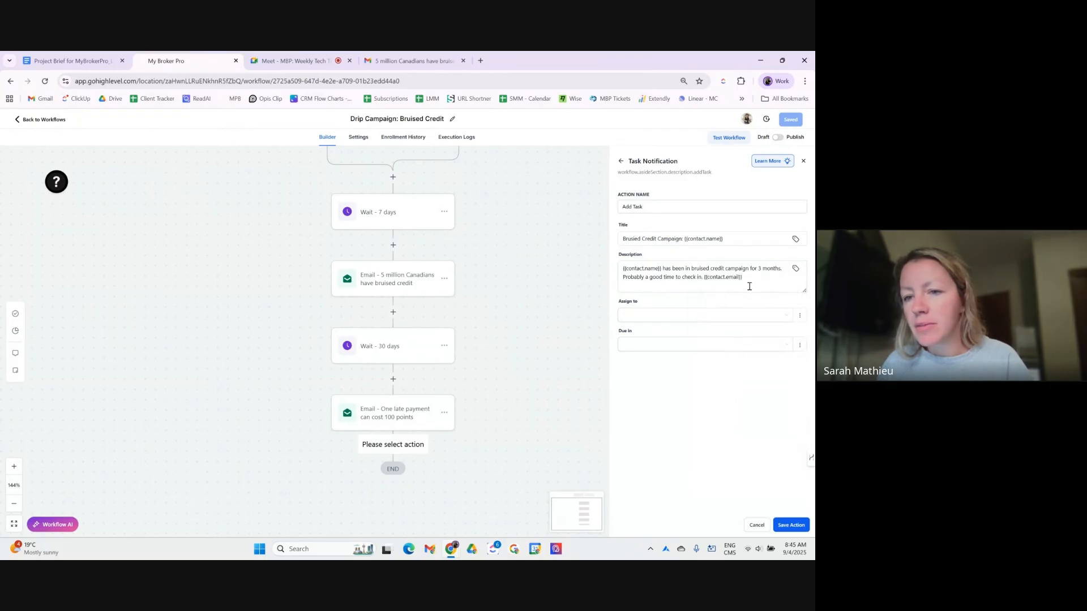
pyautogui.click(795, 269)
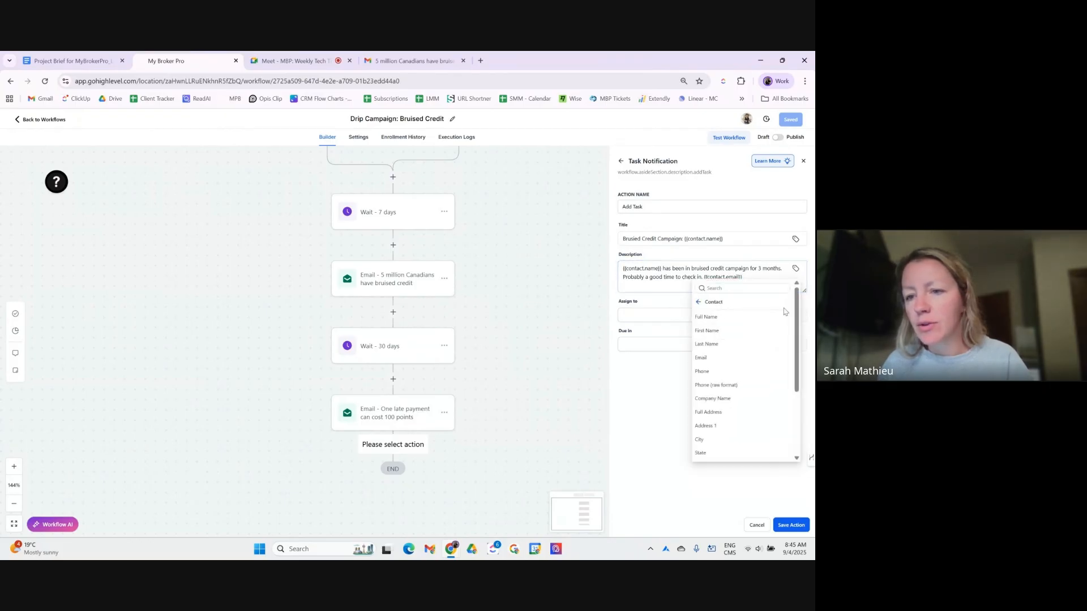
pyautogui.click(738, 375)
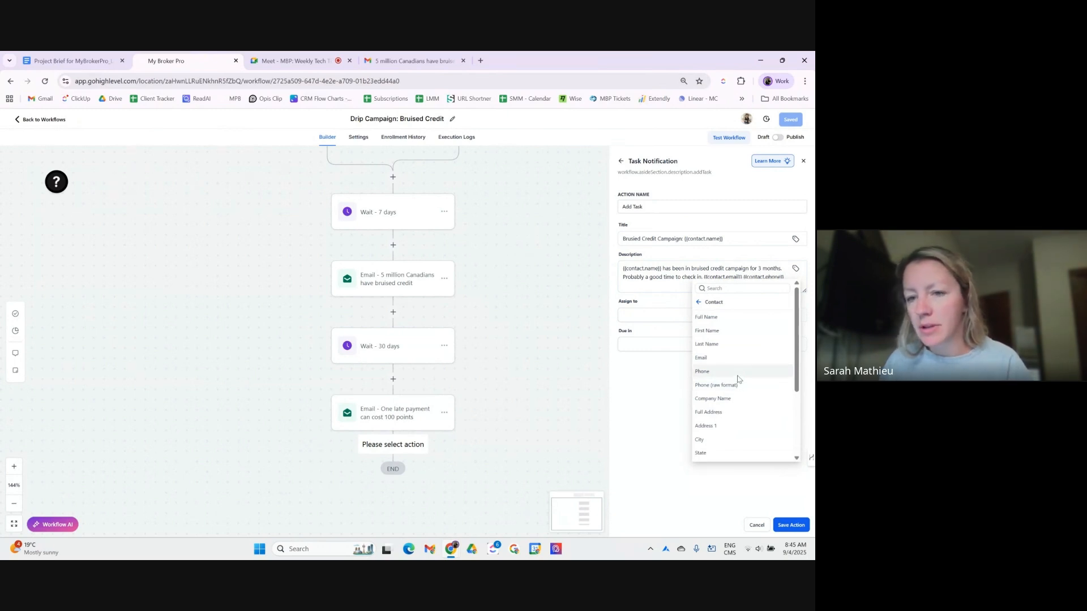
# - Add a 'Contact Info:' line and put the email and phone fields on separate lines
pyautogui.click(703, 278)
pyautogui.write('.')
pyautogui.press('Return')
pyautogui.press('Return')
pyautogui.write('Contac')
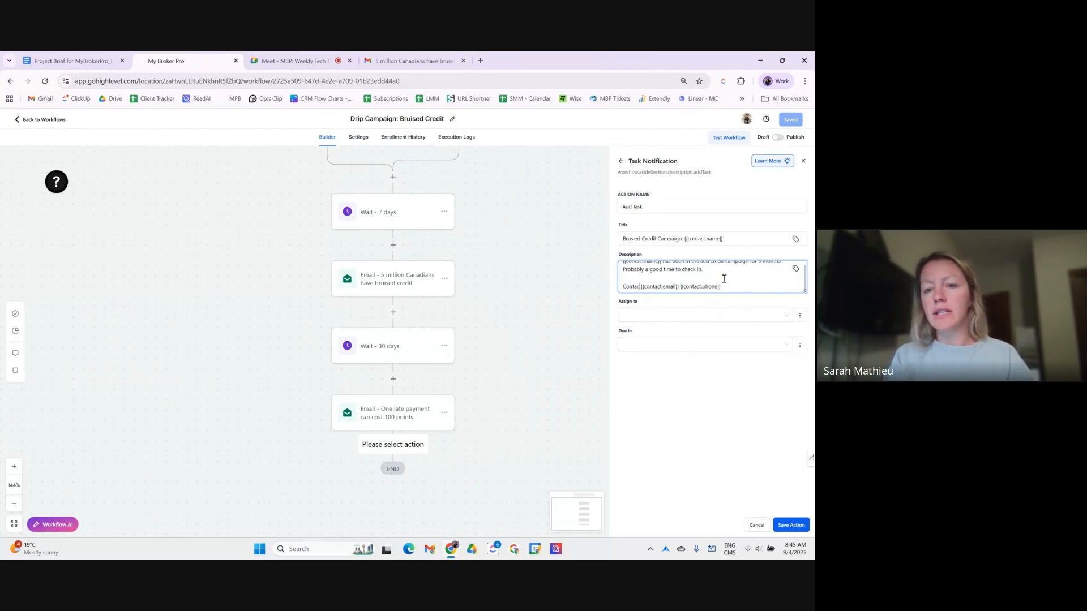
pyautogui.write('t Info:')
pyautogui.press('Return')
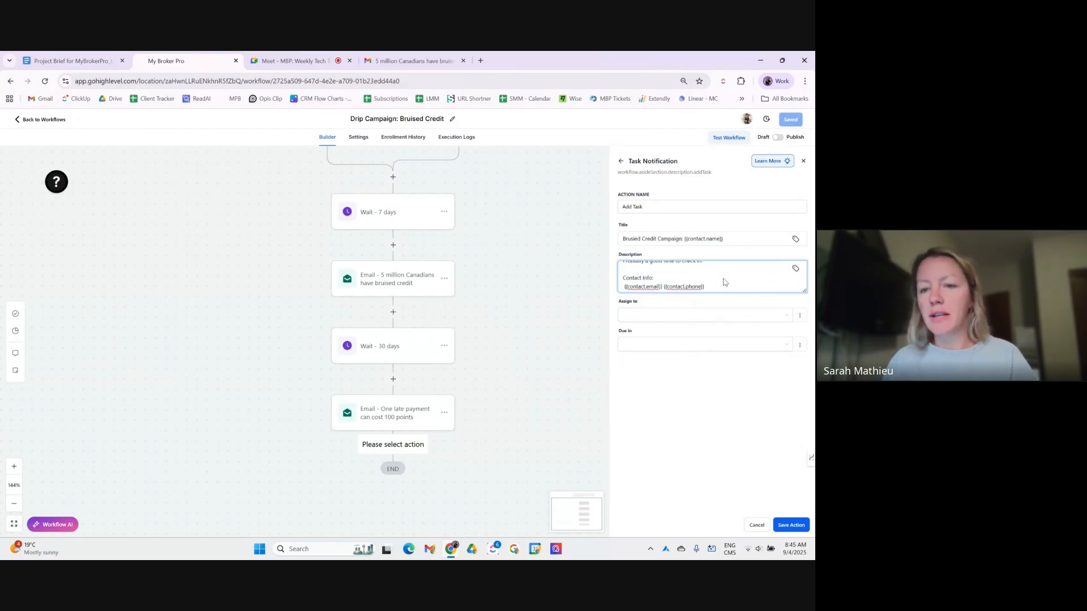
pyautogui.press('Return')
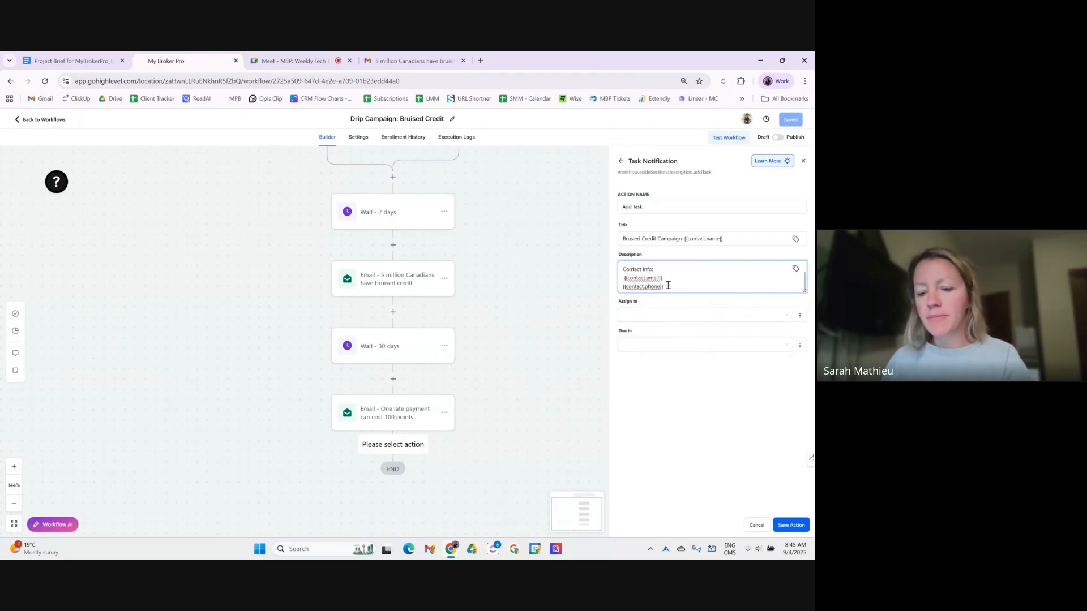
pyautogui.click(683, 315)
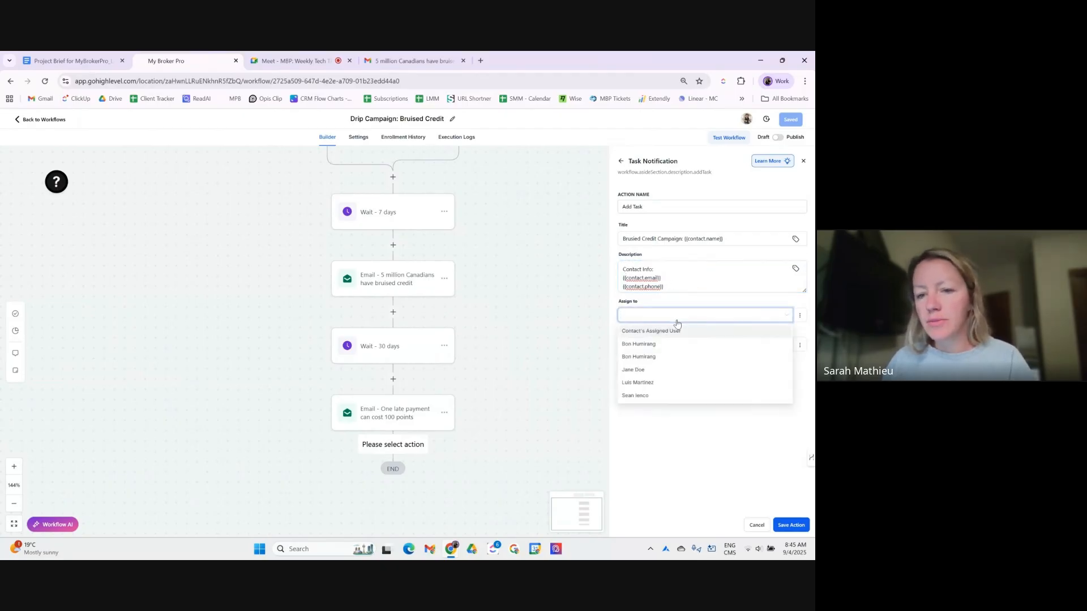
# - Assign the task to a team member, due in 5 Days, and save the action
pyautogui.click(672, 371)
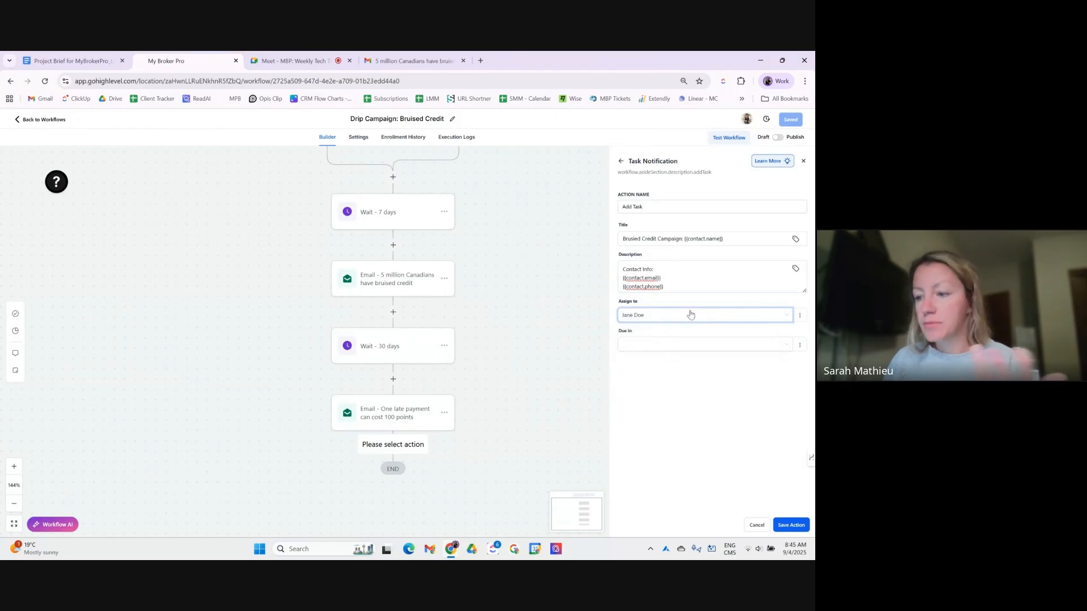
pyautogui.click(676, 347)
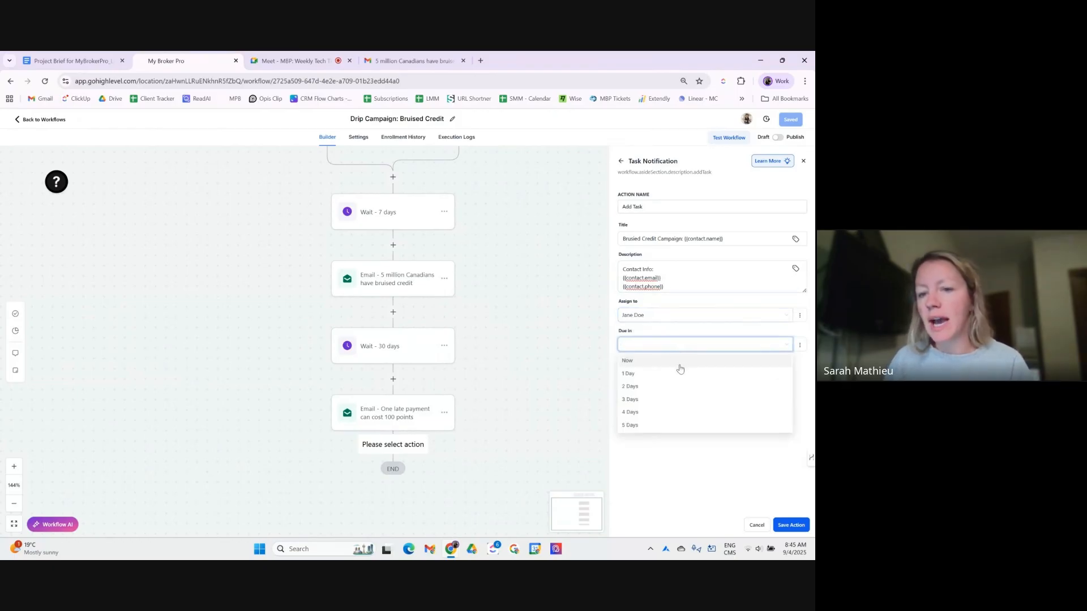
pyautogui.click(669, 427)
pyautogui.click(785, 527)
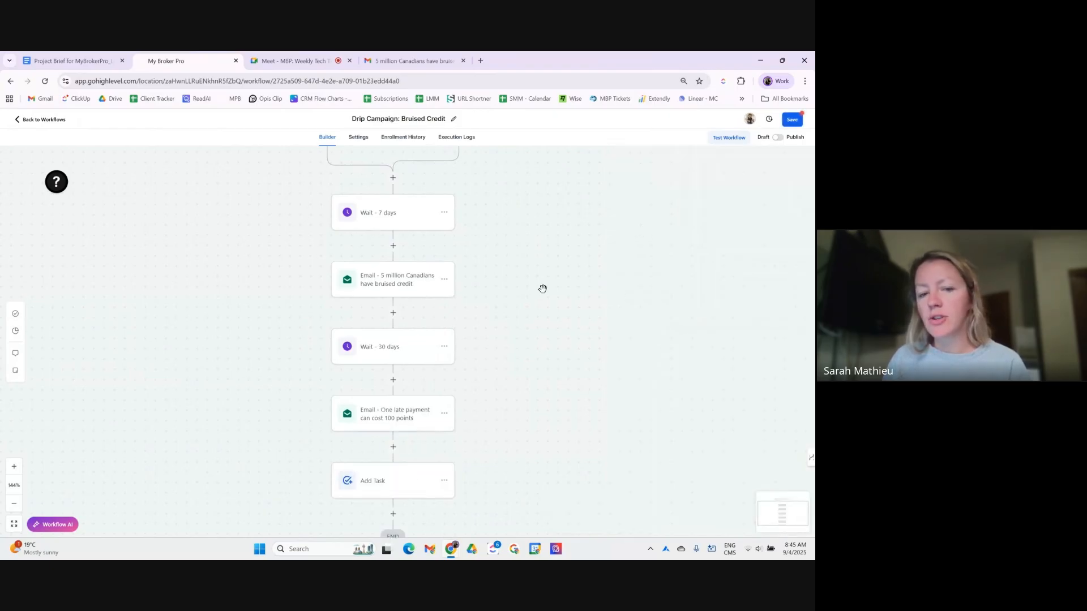
# - Rename the task step to 'Add Task - Call Client' and save the workflow
pyautogui.click(381, 481)
pyautogui.click(678, 206)
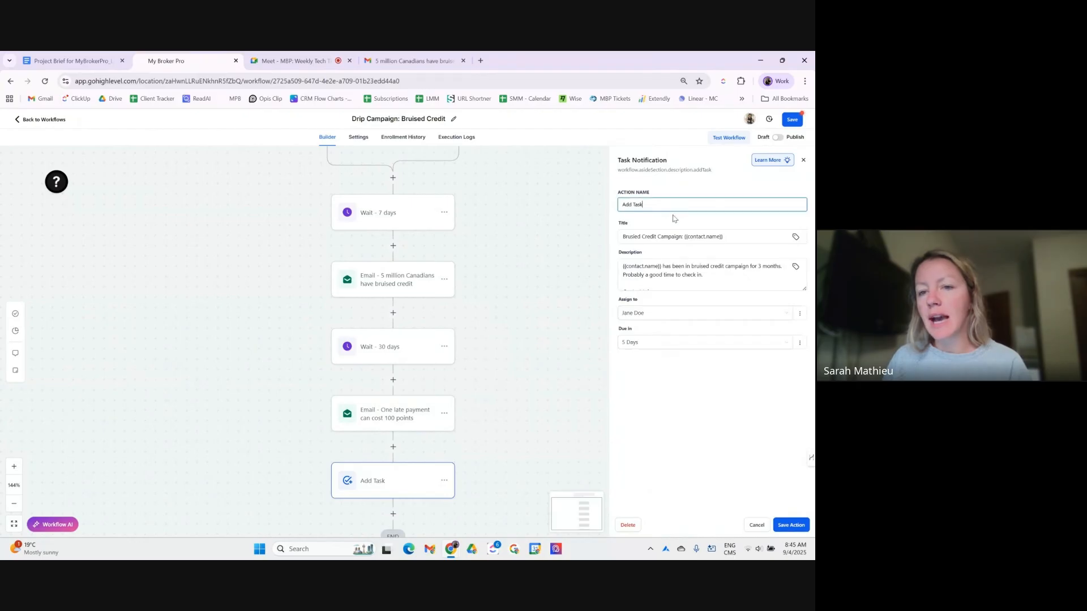
pyautogui.write('- ')
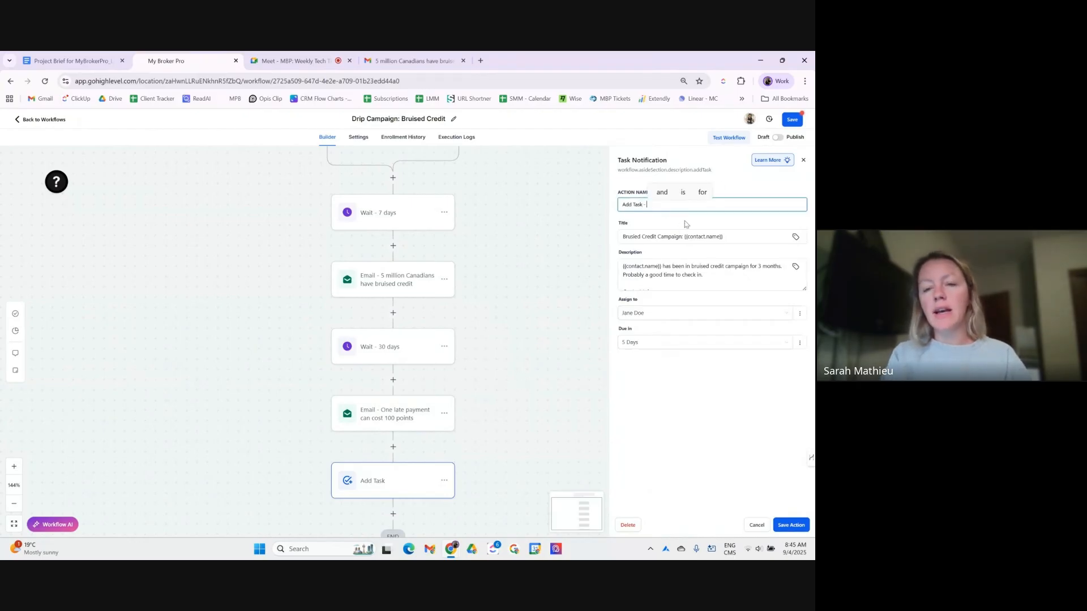
pyautogui.write('Call Client')
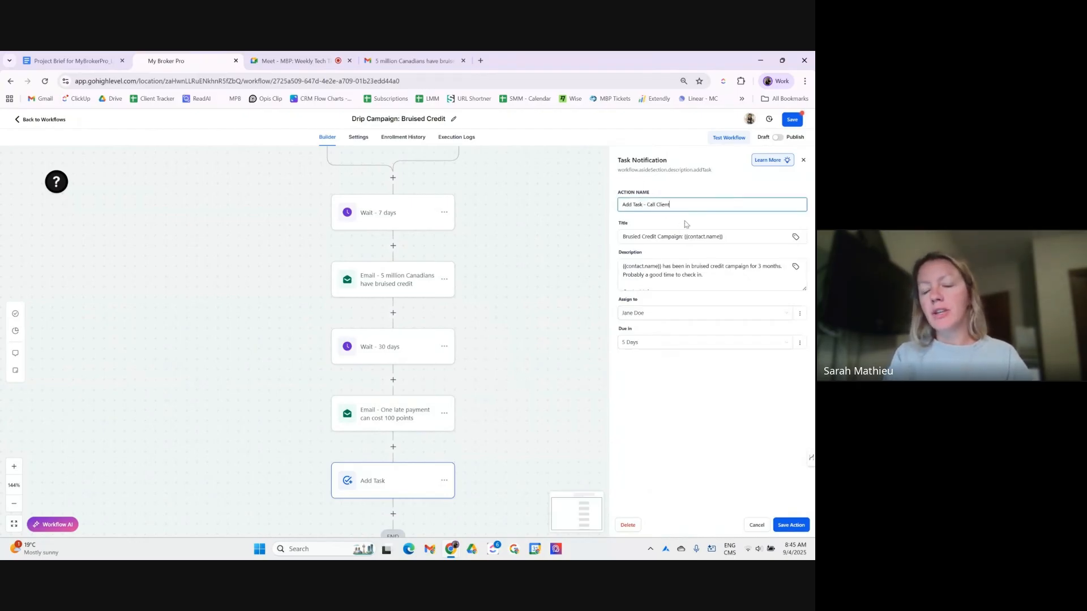
pyautogui.click(791, 527)
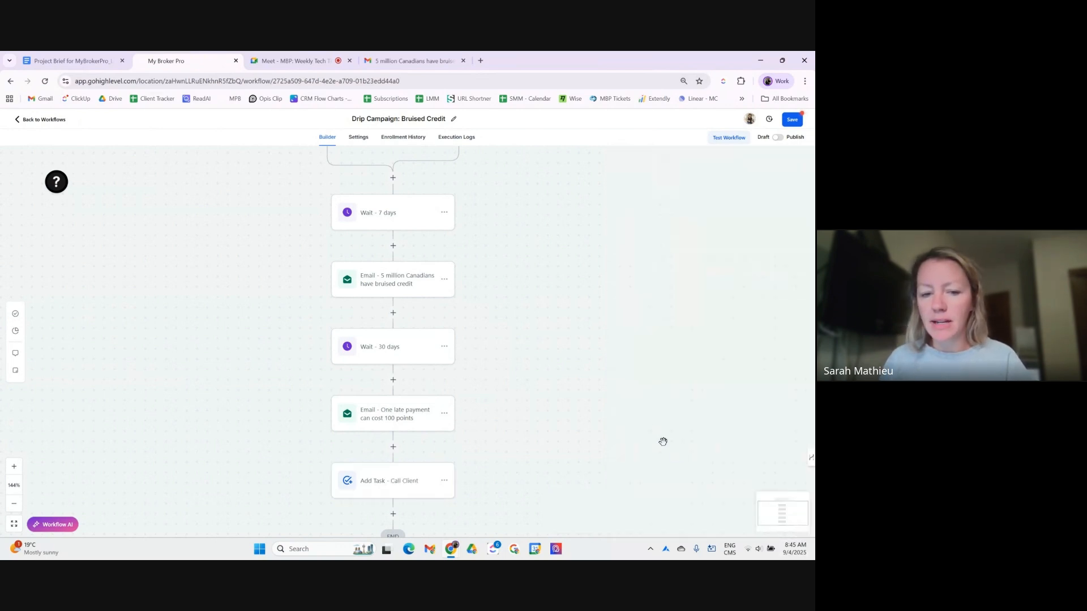
pyautogui.click(792, 120)
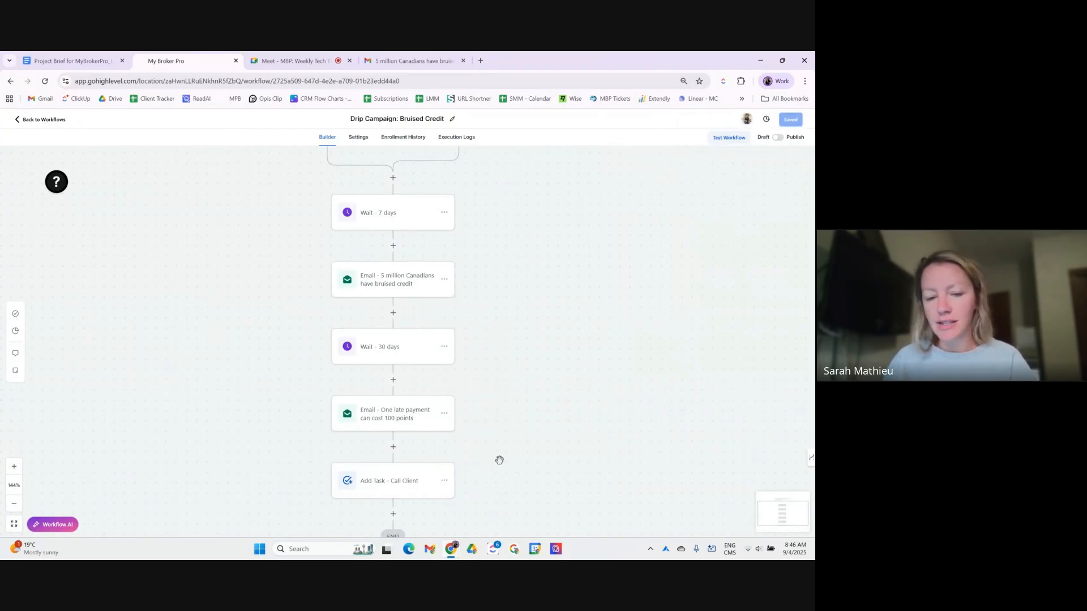
pyautogui.scroll(-1, 447, 470)
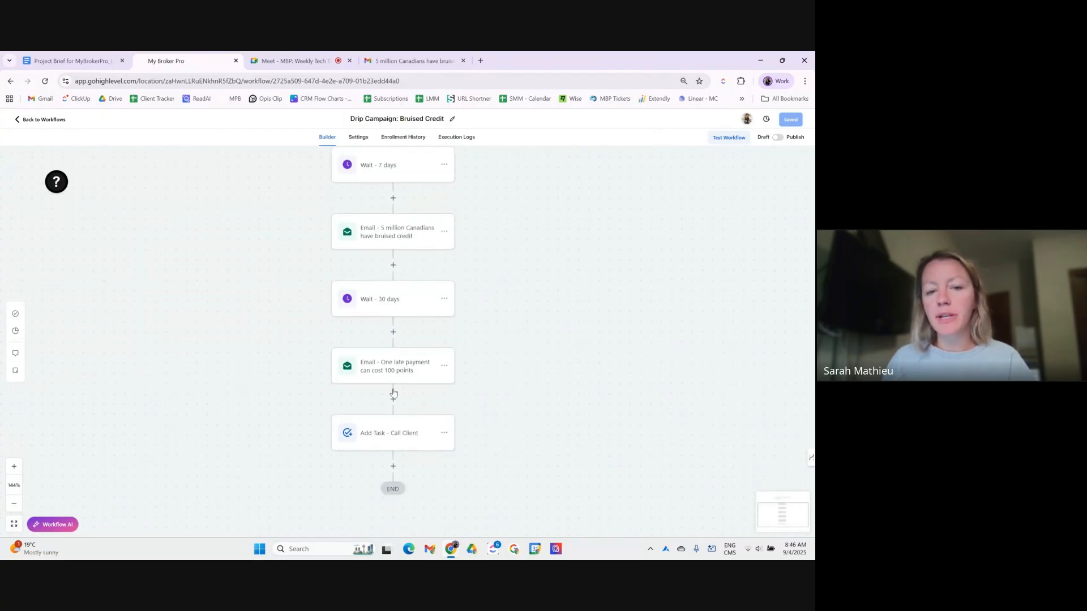
pyautogui.click(392, 467)
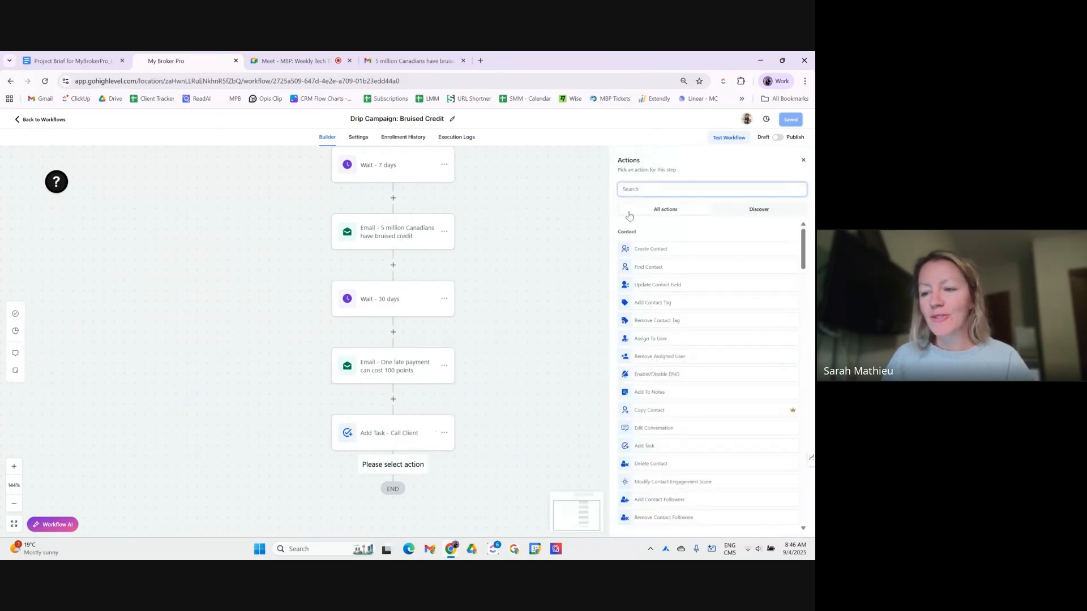
# - Add an SMS step named 'SMS -3 month check in'
pyautogui.click(677, 190)
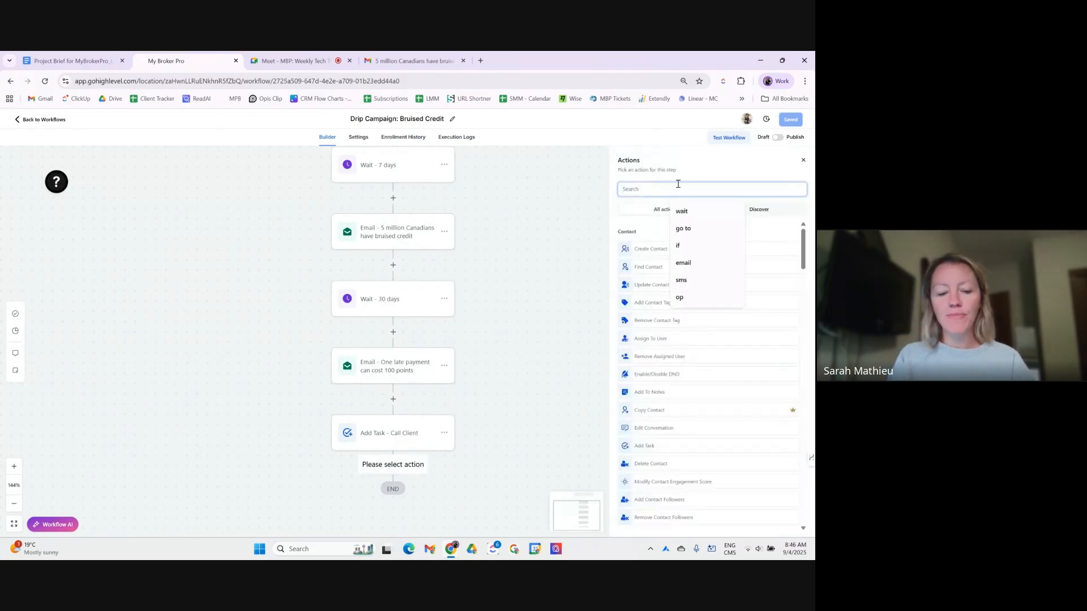
pyautogui.write('sms')
pyautogui.click(657, 256)
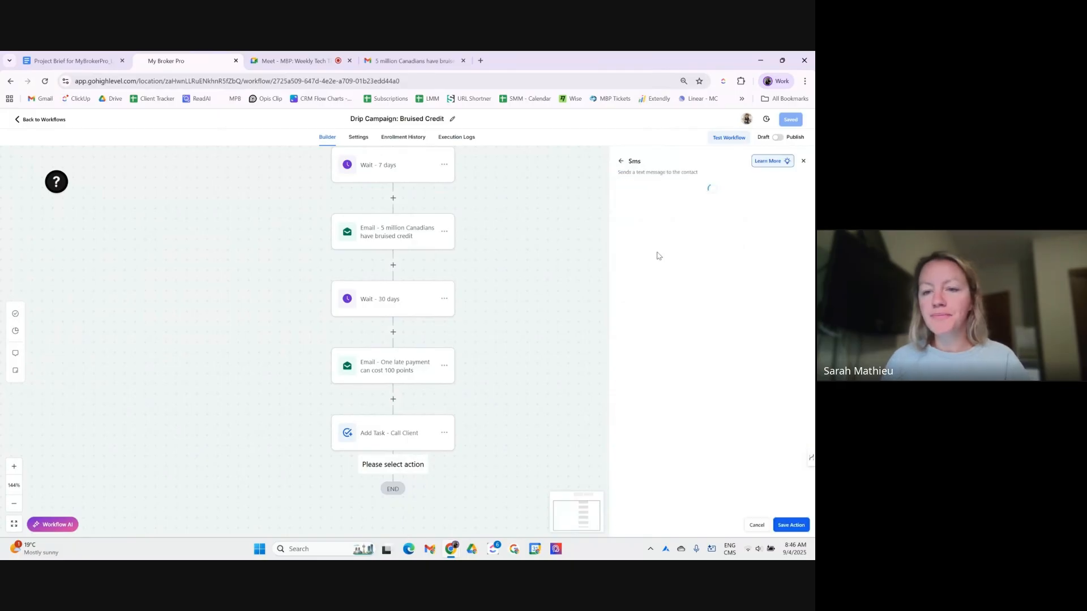
pyautogui.click(668, 218)
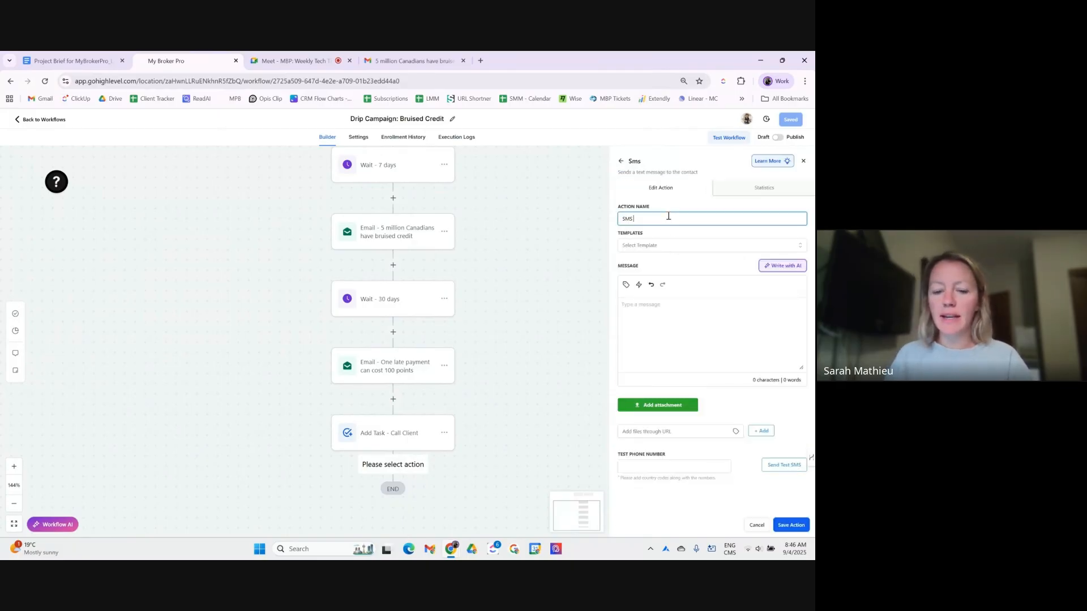
pyautogui.write('-3 month ')
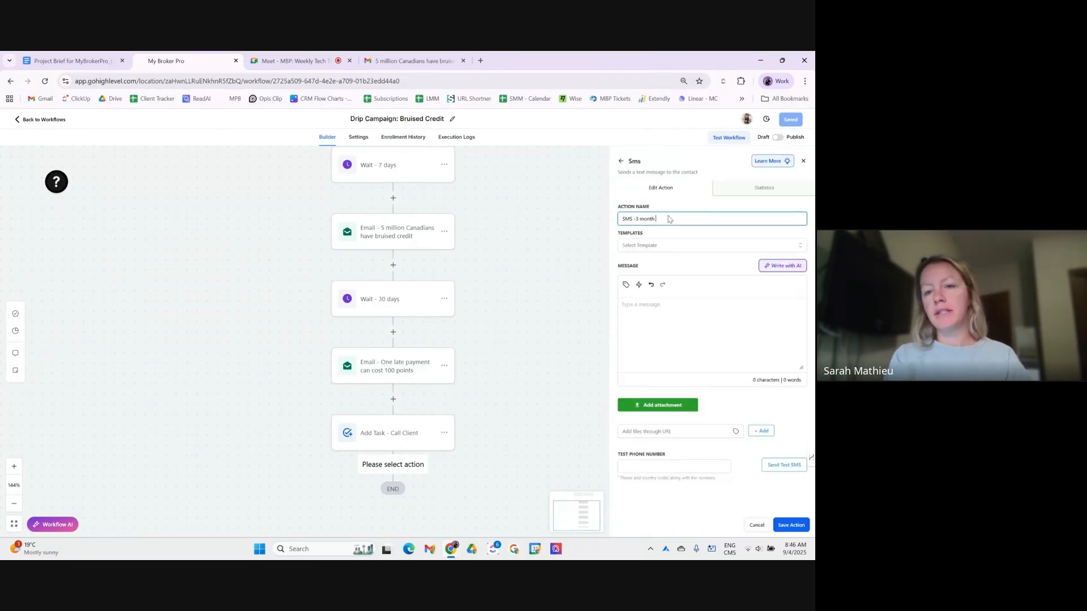
pyautogui.write('check in')
pyautogui.press('Tab')
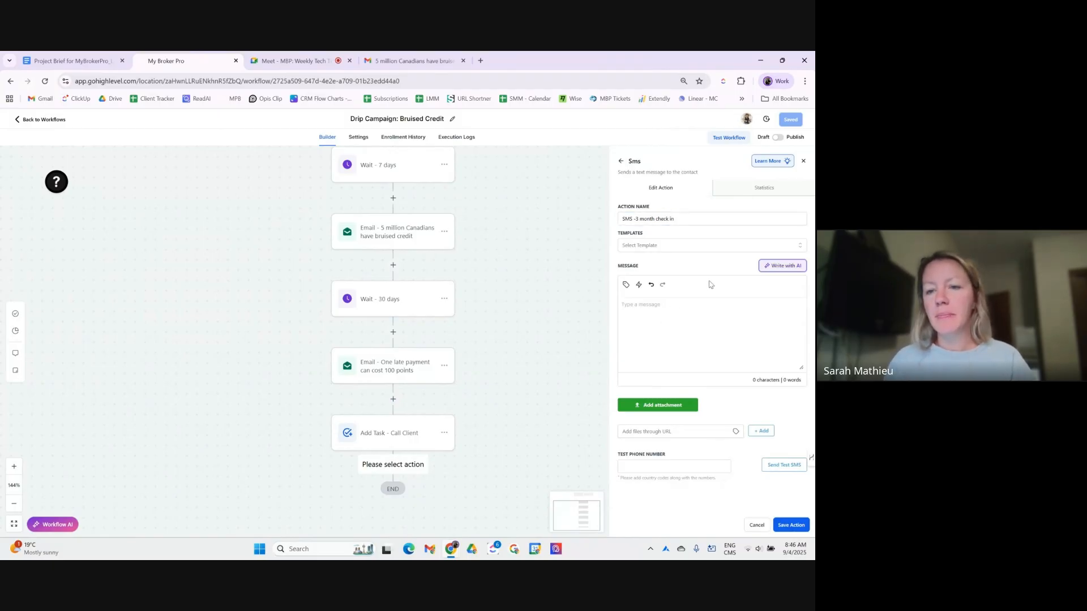
# - Write the check-in message starting 'Hey' plus the contact's first name, ending 'Looking forward to hearing from'
pyautogui.write('Hey')
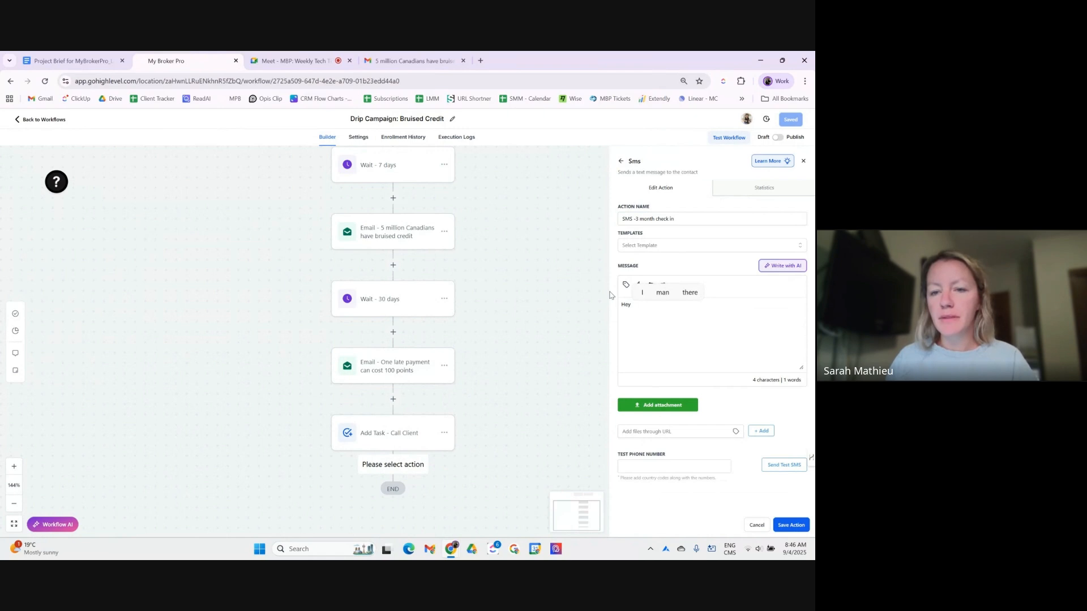
pyautogui.click(625, 286)
pyautogui.click(601, 320)
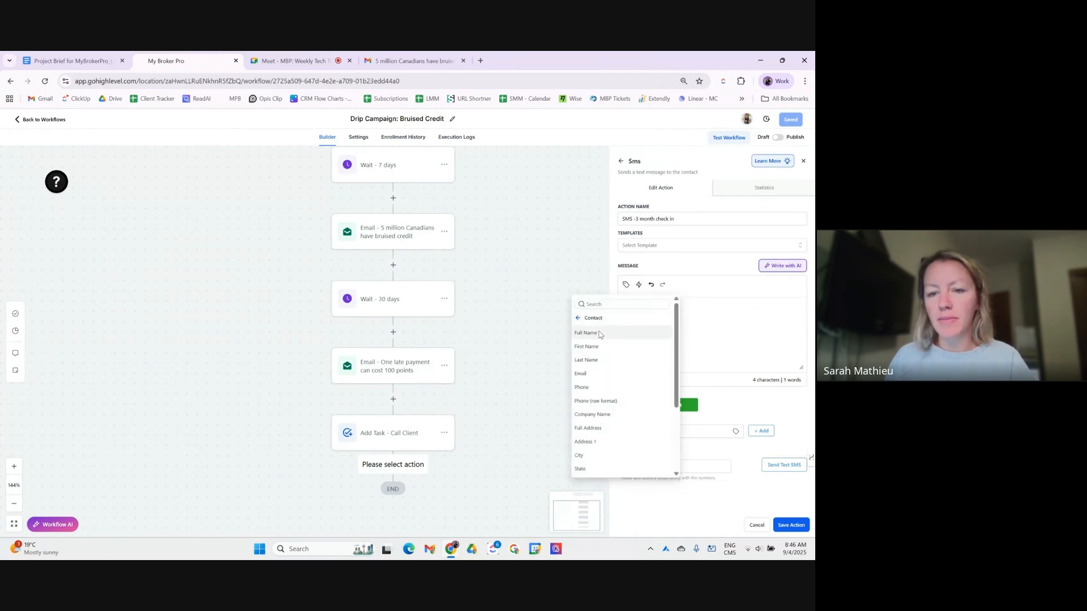
pyautogui.click(592, 347)
pyautogui.write(', hope all is well!')
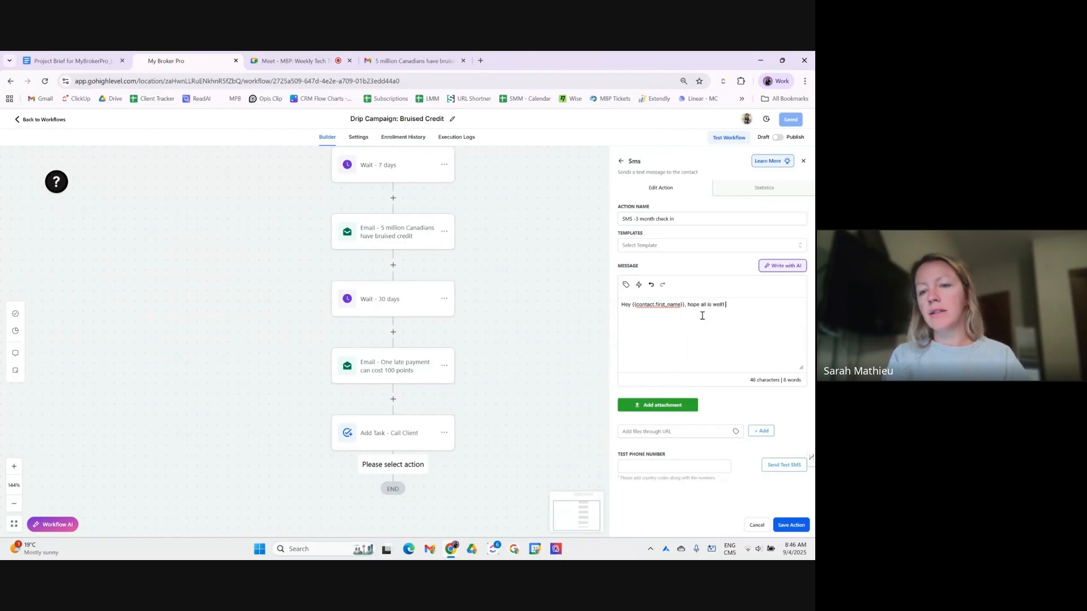
pyautogui.press('BackSpace')
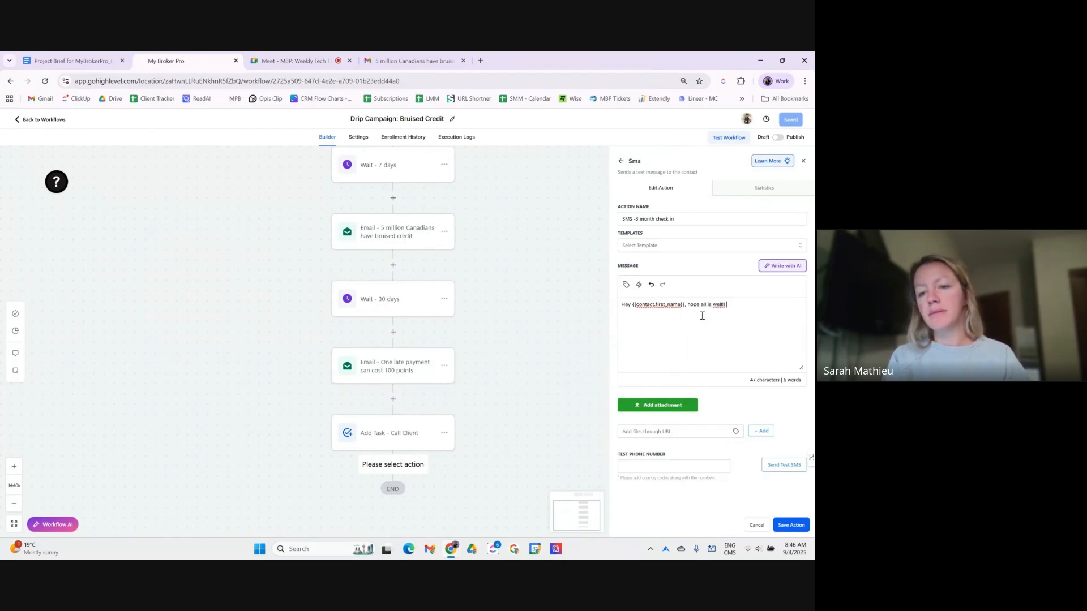
pyautogui.press('BackSpace')
pyautogui.write('just ')
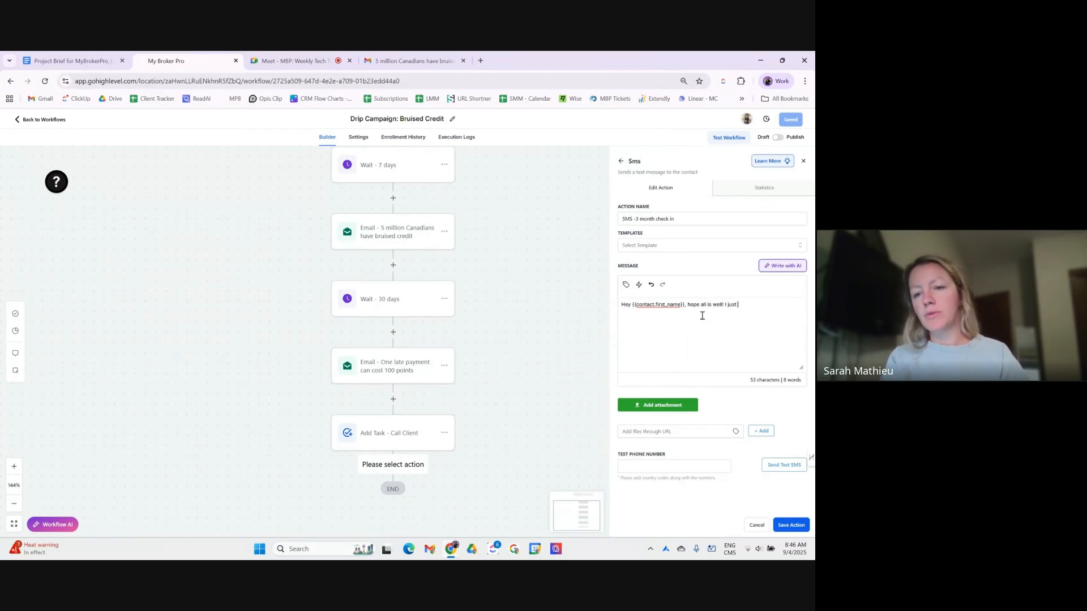
pyautogui.write('wanted to check in and maybe schedule a')
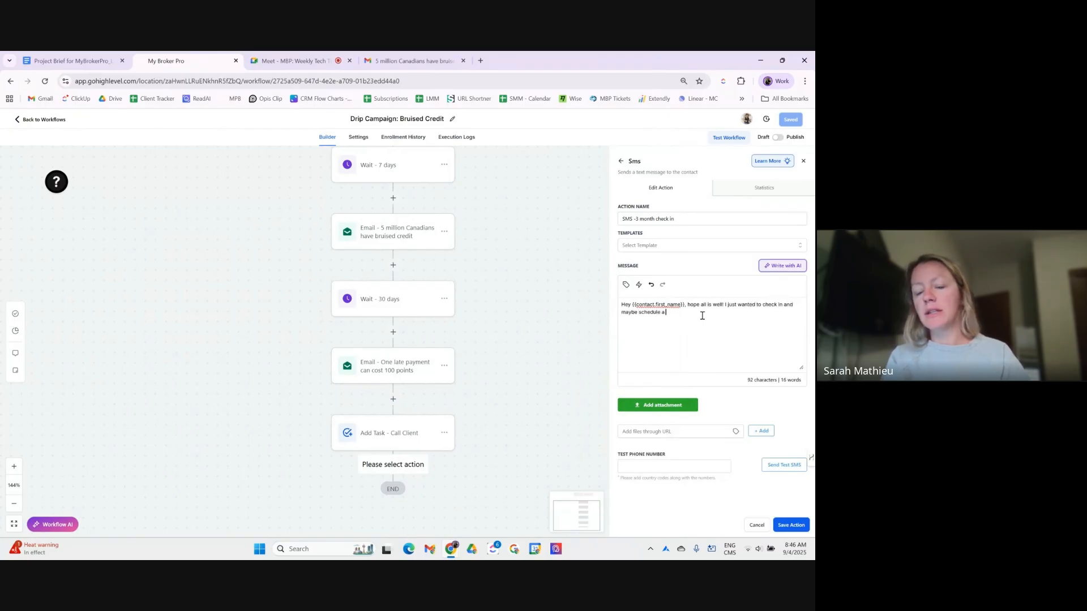
pyautogui.write('t about')
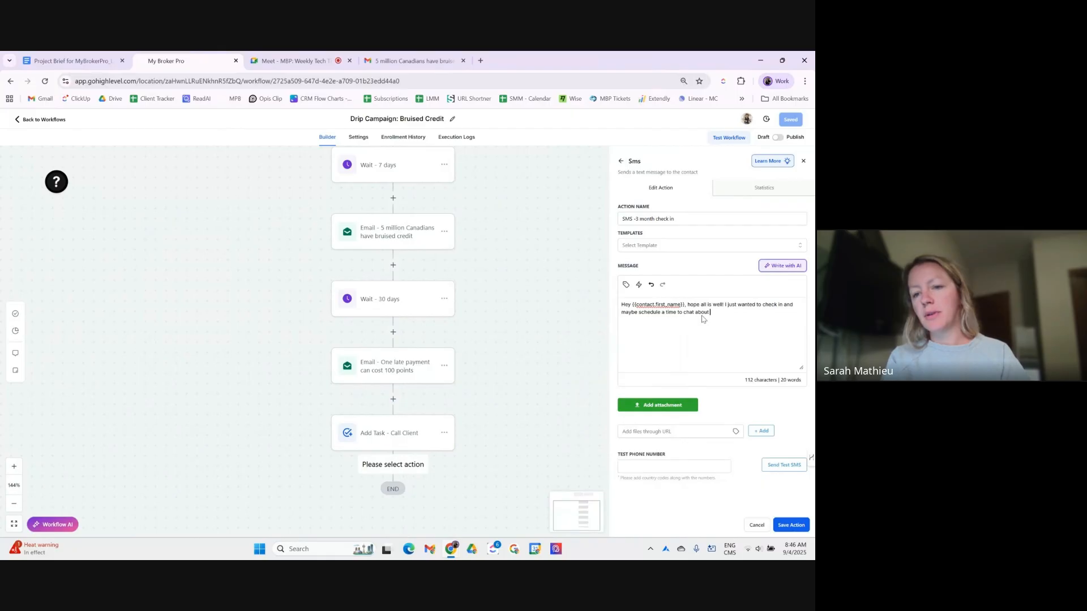
pyautogui.write('credit and mortgage opti')
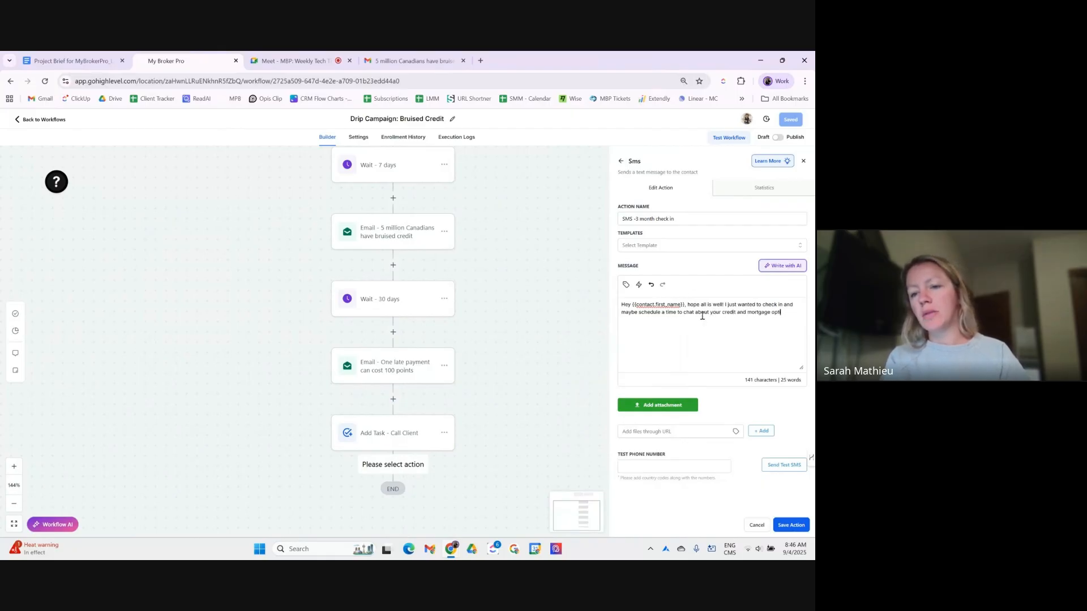
pyautogui.write('Looking forwa')
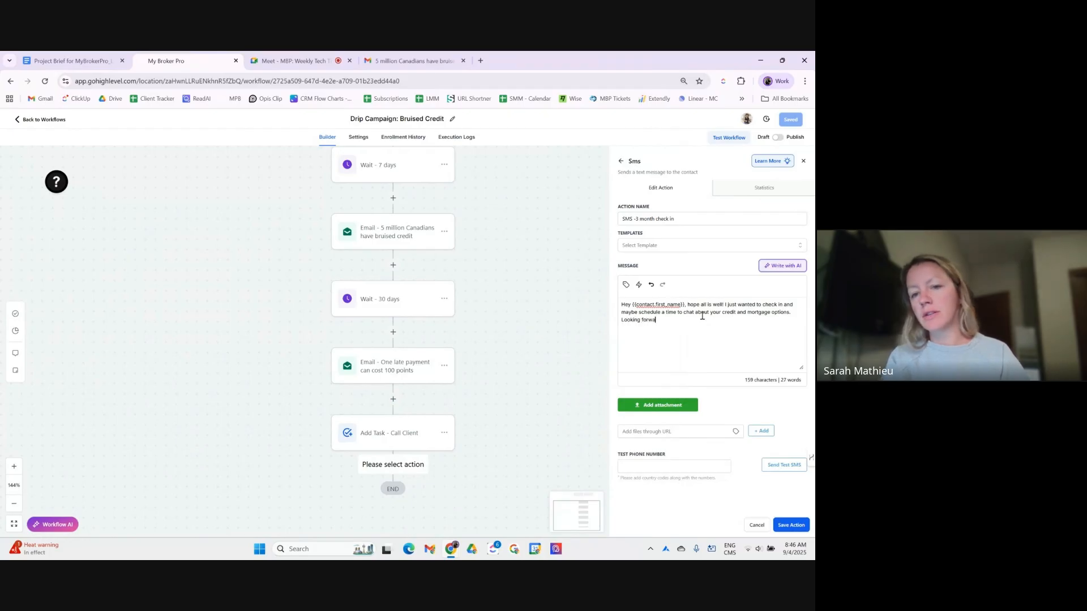
pyautogui.write('rd to hearing from you.')
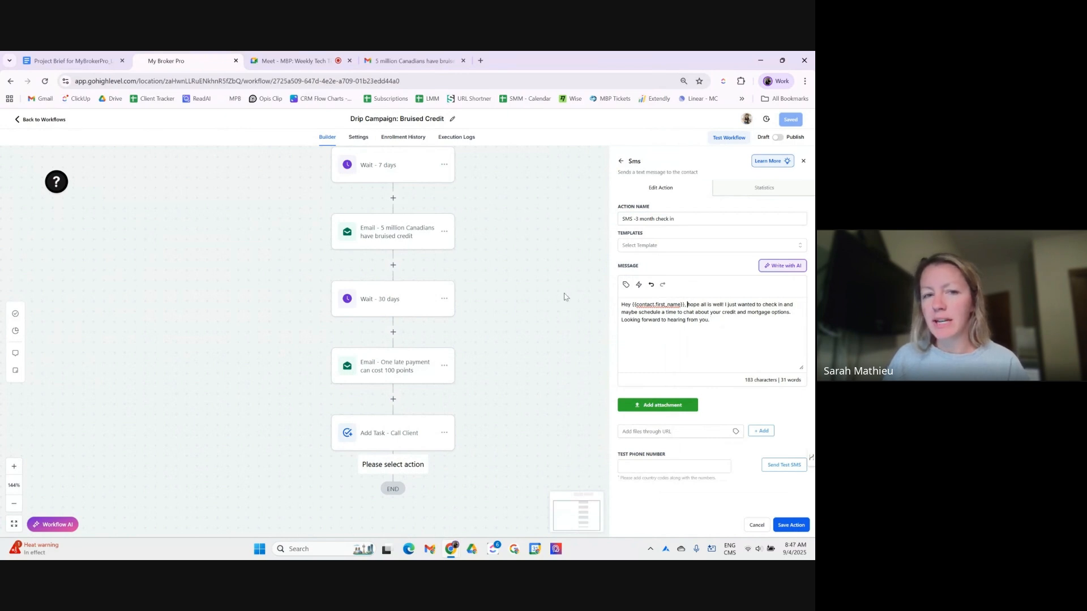
# - Insert "It's" after the greeting, fixing the apostrophe via the US keyboard layout
pyautogui.write('It')
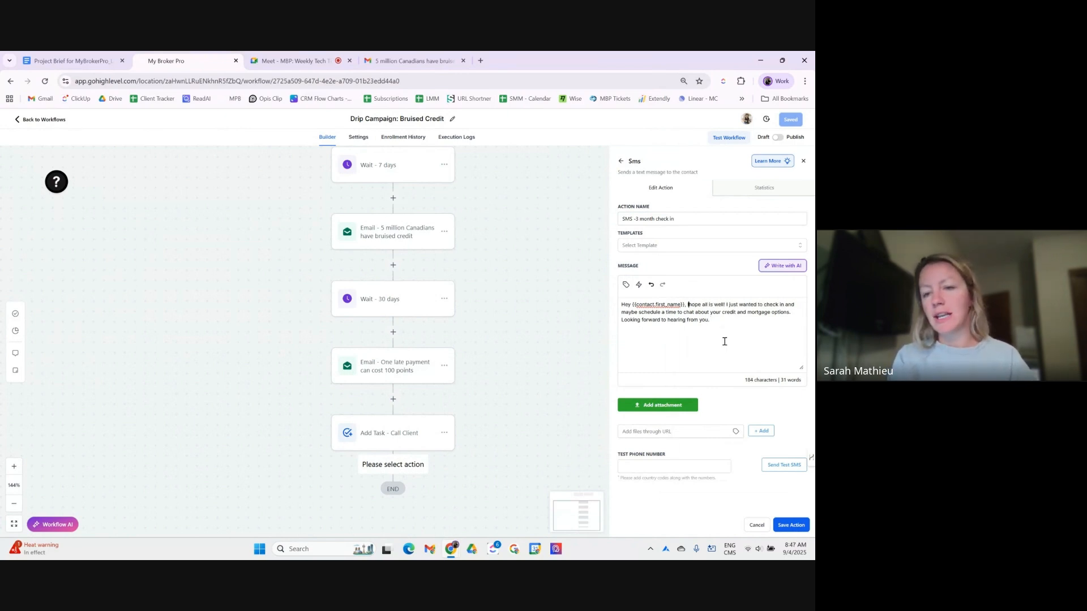
pyautogui.press('BackSpace')
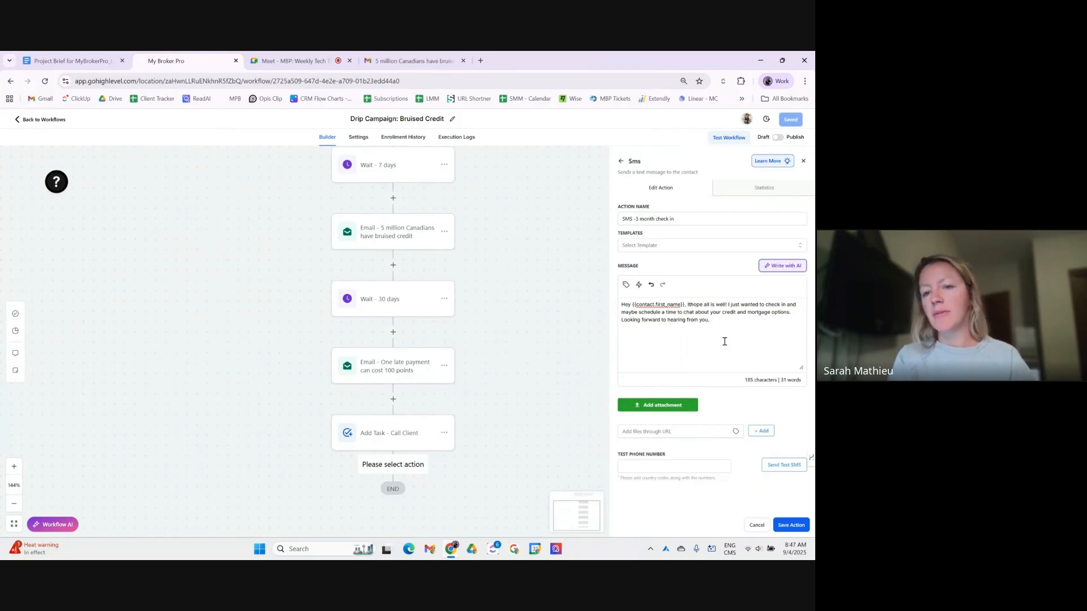
pyautogui.press('super+space')
pyautogui.write("'s")
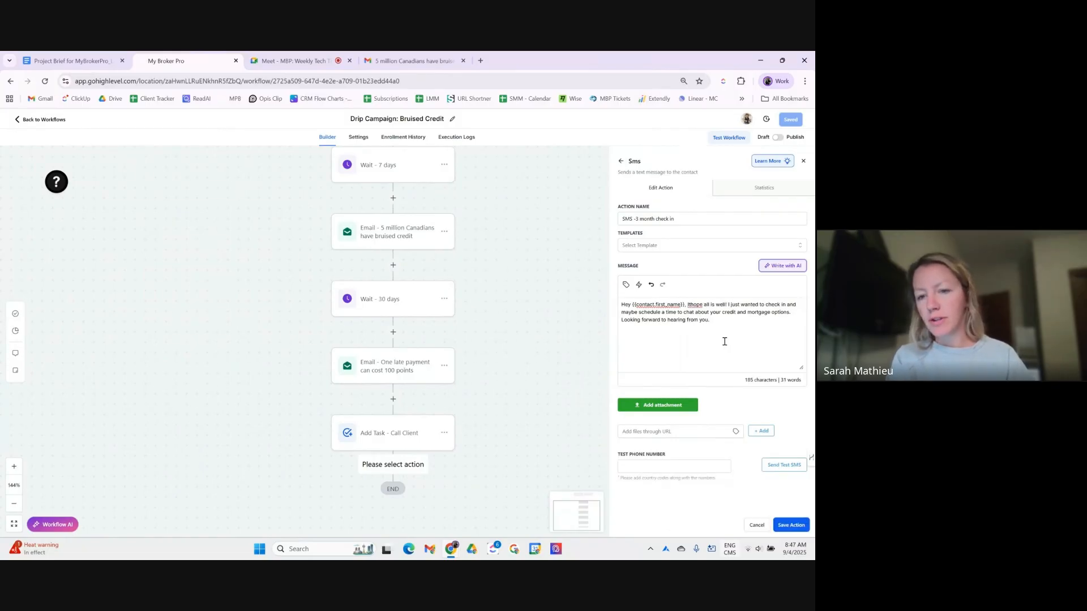
# - Insert the user's First Name merge field after "It's", followed by 'from'
pyautogui.click(626, 285)
pyautogui.click(578, 318)
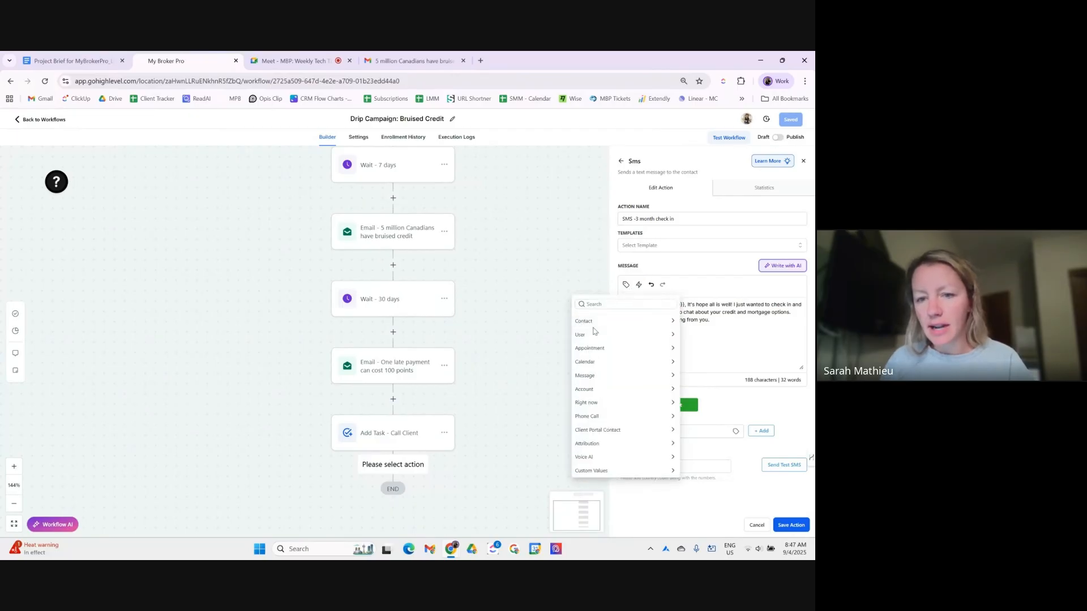
pyautogui.click(605, 332)
pyautogui.click(587, 346)
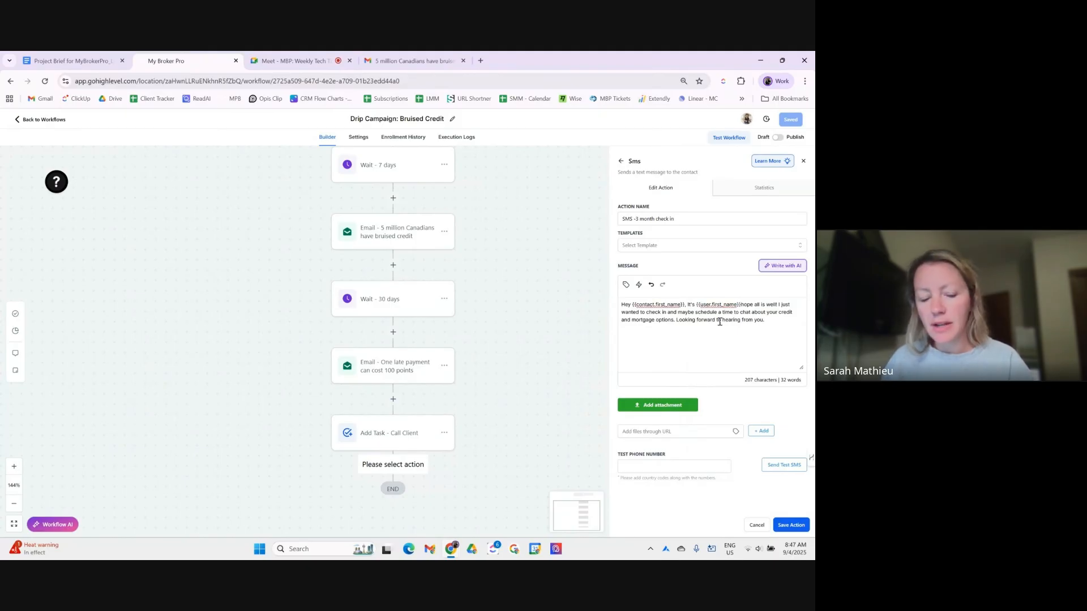
pyautogui.write('from')
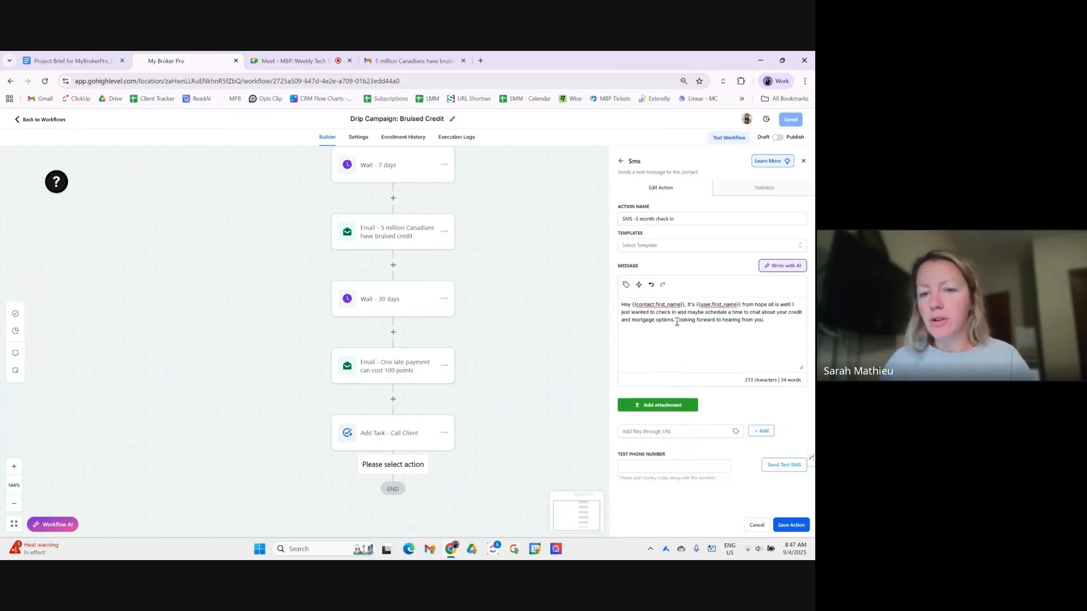
# - Add the account location name with '!', change the '!' after 'well' to '.', and save the SMS
pyautogui.click(627, 285)
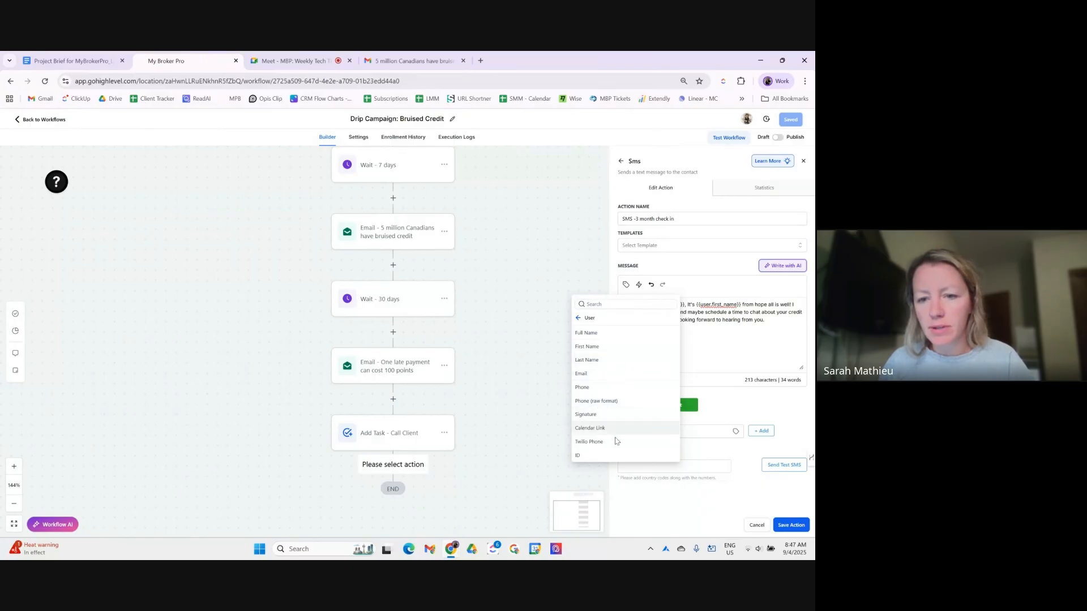
pyautogui.click(579, 318)
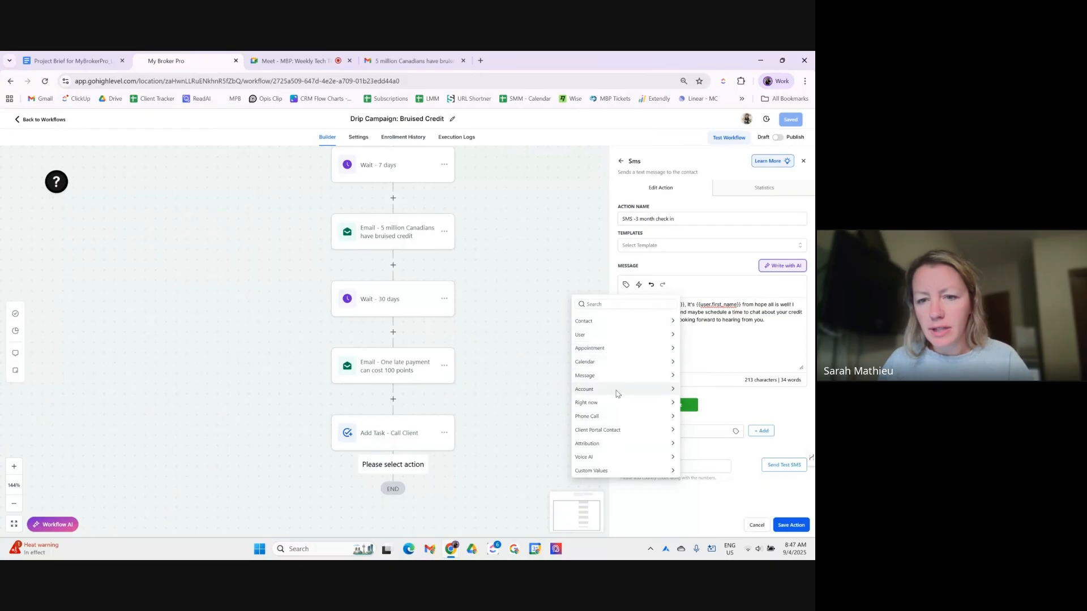
pyautogui.click(617, 391)
pyautogui.click(610, 334)
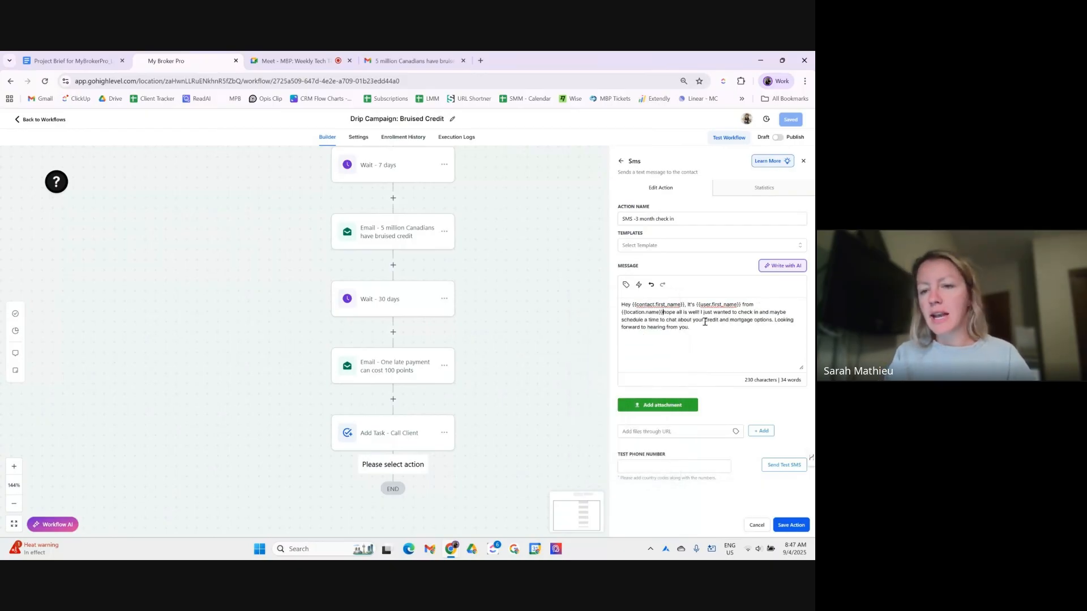
pyautogui.write('!')
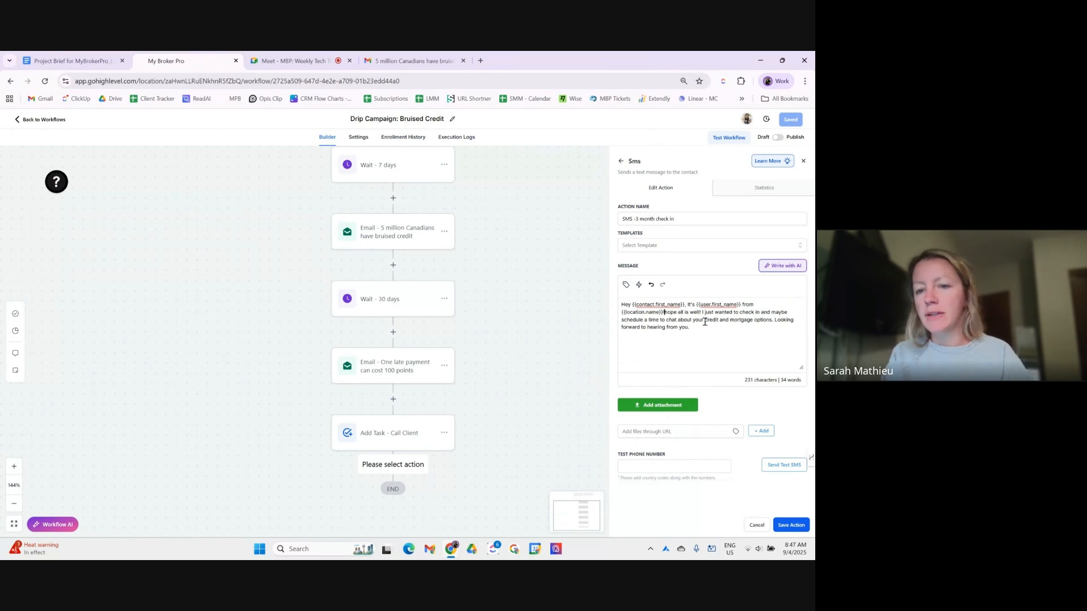
pyautogui.click(658, 312)
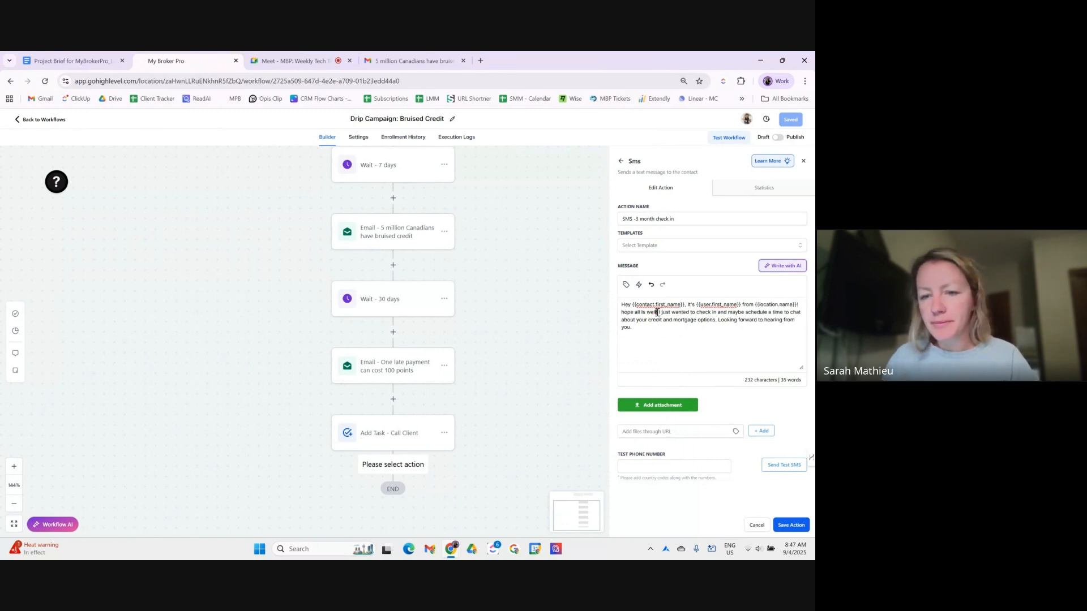
pyautogui.press('BackSpace')
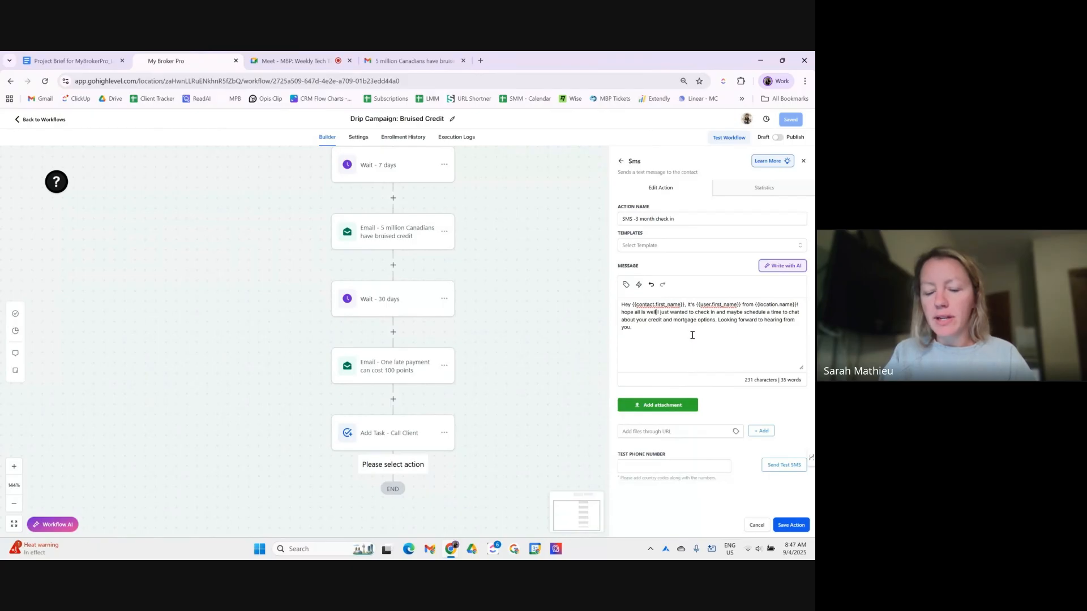
pyautogui.write('.')
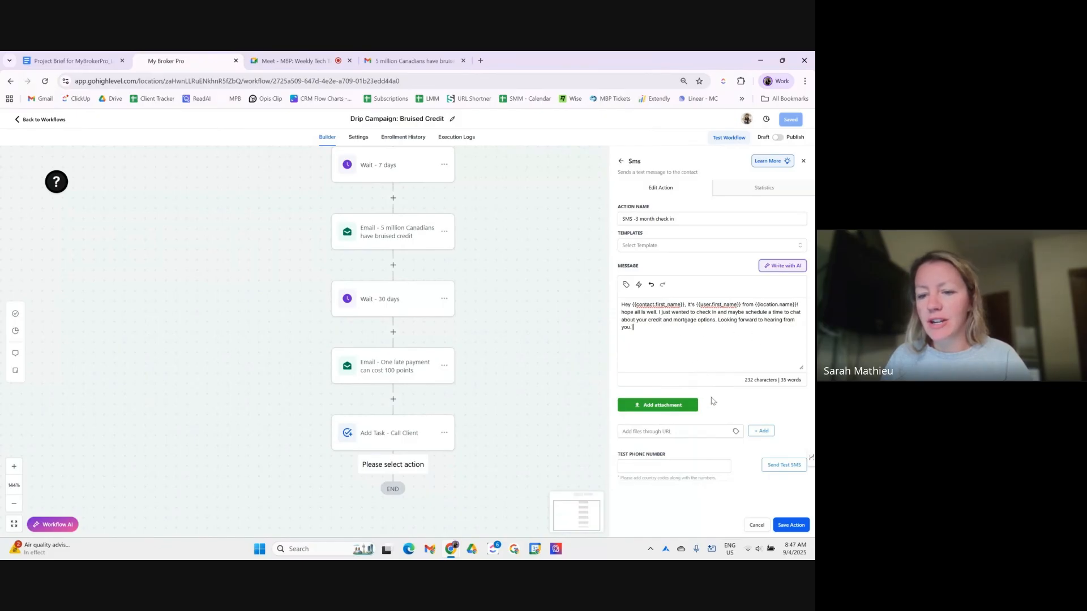
pyautogui.click(792, 525)
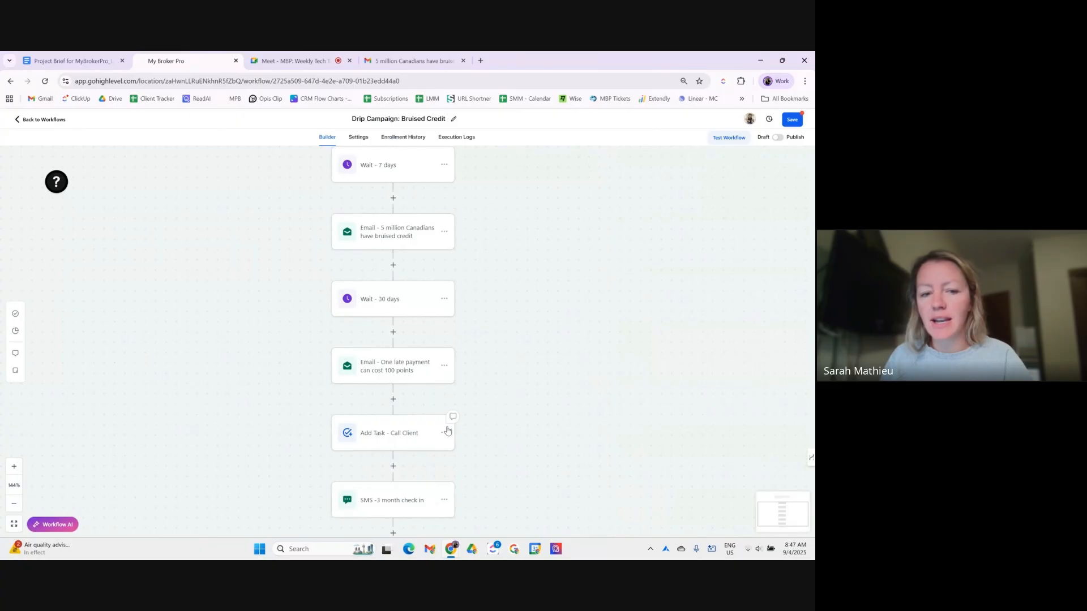
# - Save the workflow now ending with the 3-month check-in SMS step
pyautogui.scroll(-1, 448, 432)
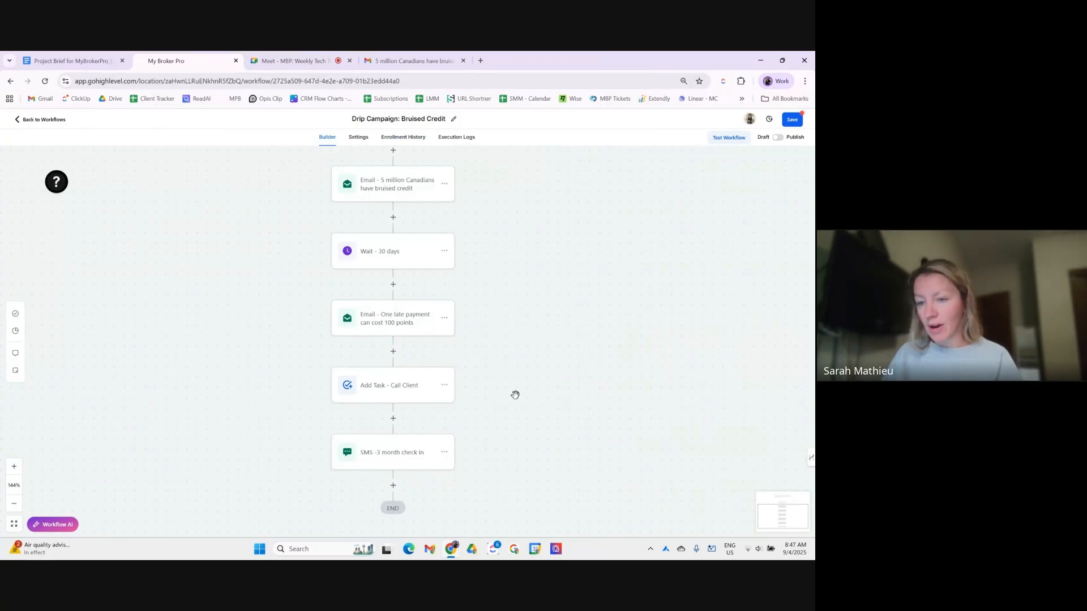
pyautogui.click(791, 122)
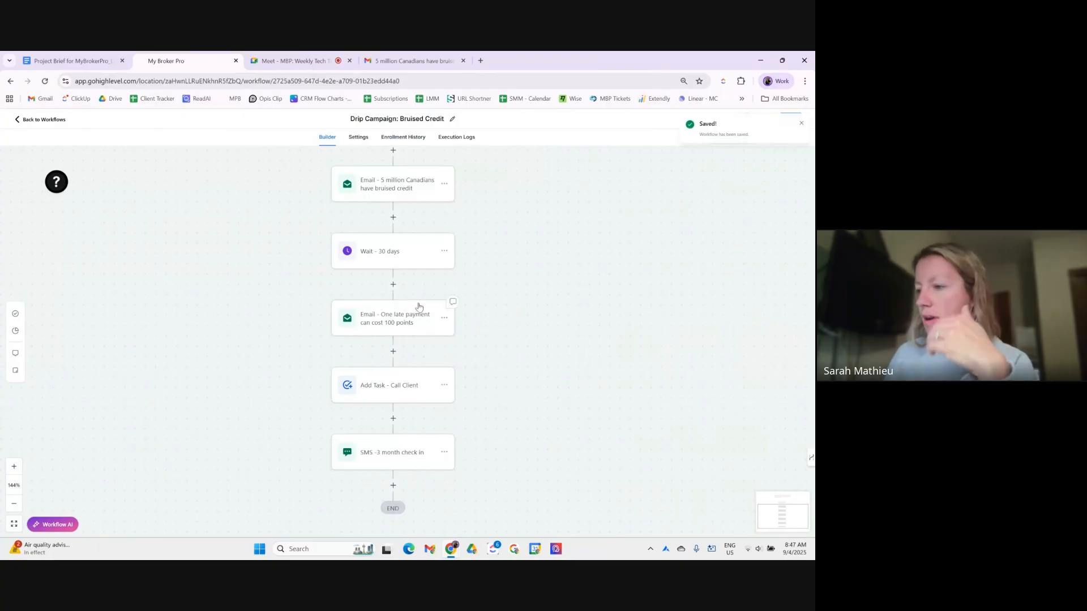
pyautogui.scroll(5, 396, 317)
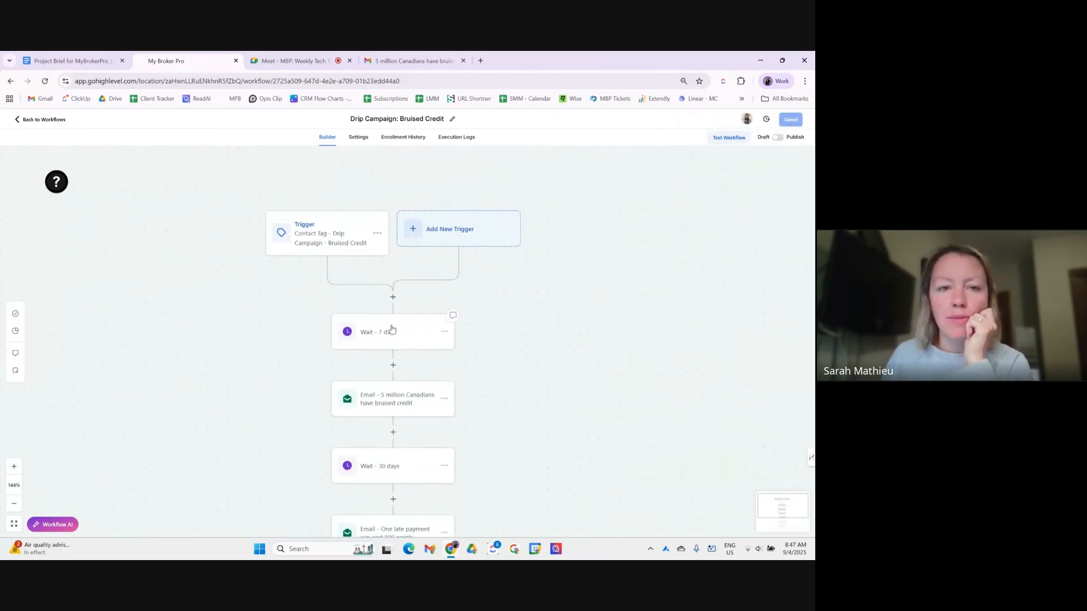
pyautogui.scroll(-1, 392, 322)
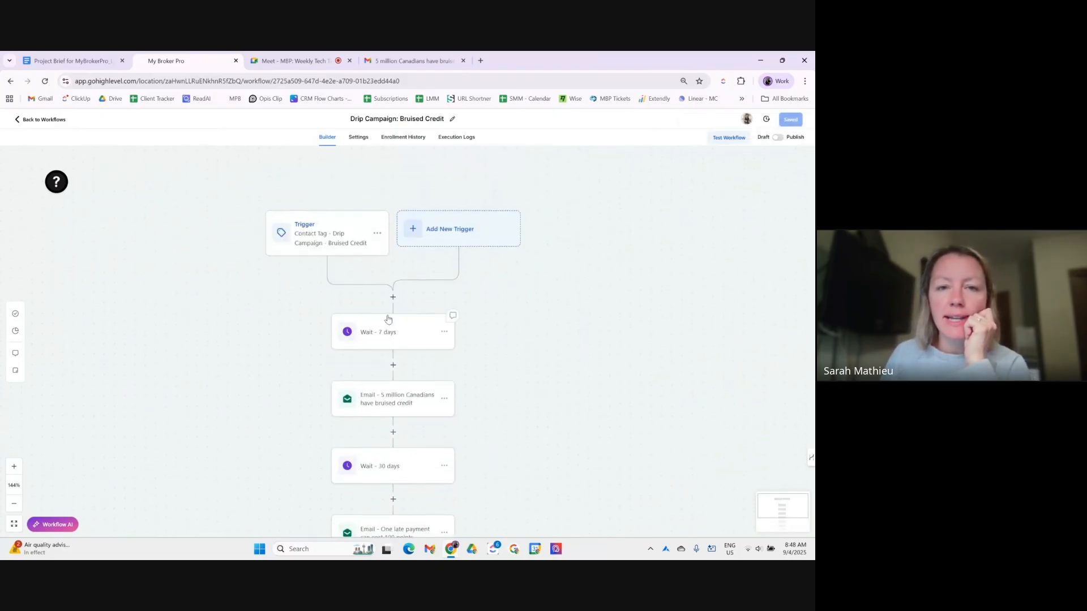
pyautogui.click(359, 137)
# - Switch off the Allow multiple opportunities toggle in the Contact settings
pyautogui.scroll(-2, 214, 187)
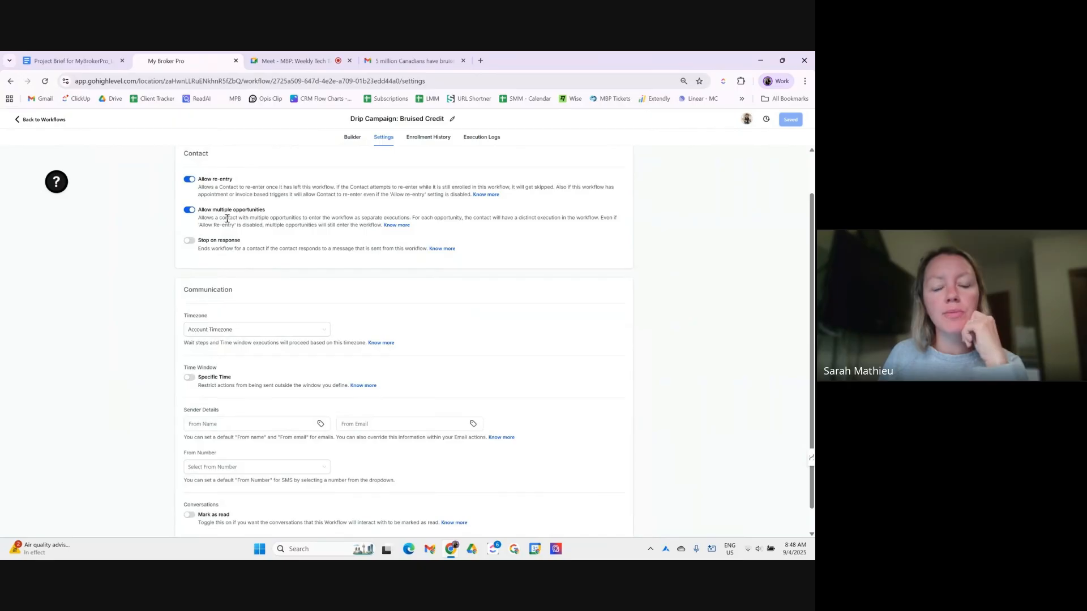
pyautogui.click(190, 210)
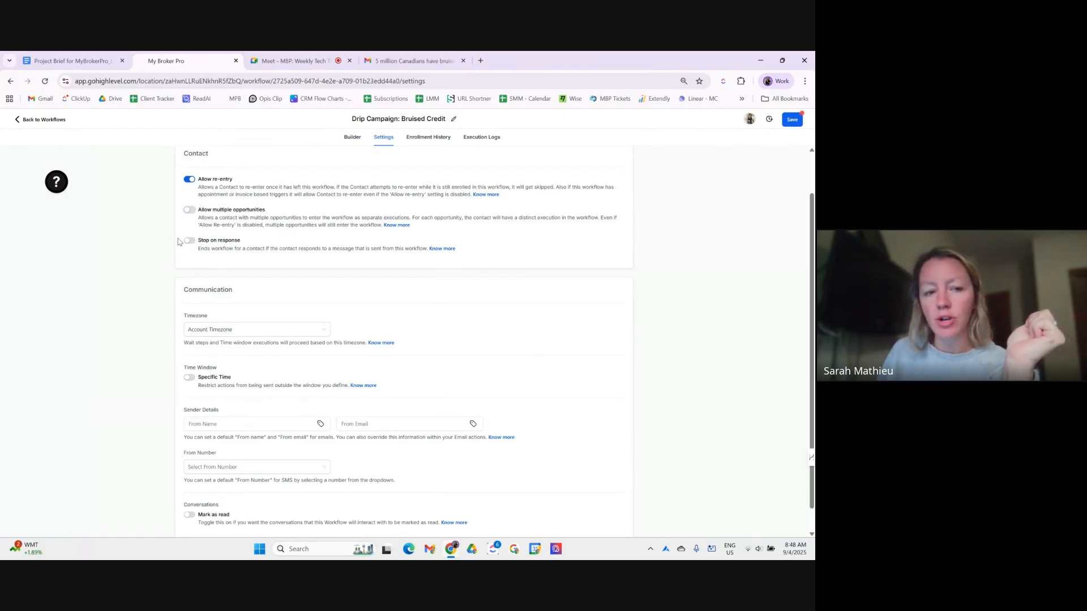
pyautogui.scroll(-1, 178, 264)
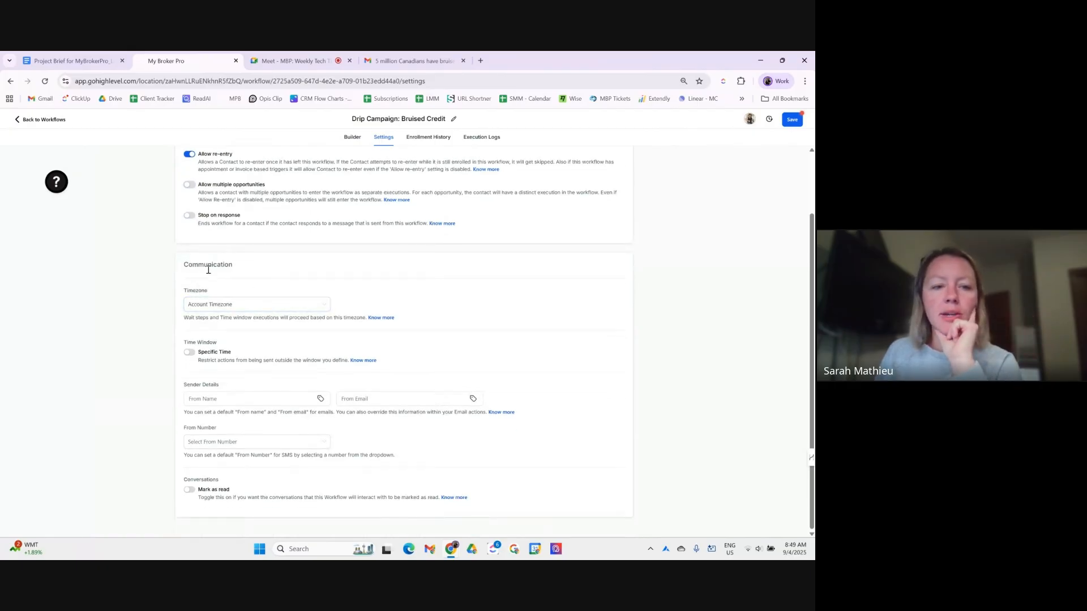
pyautogui.click(205, 308)
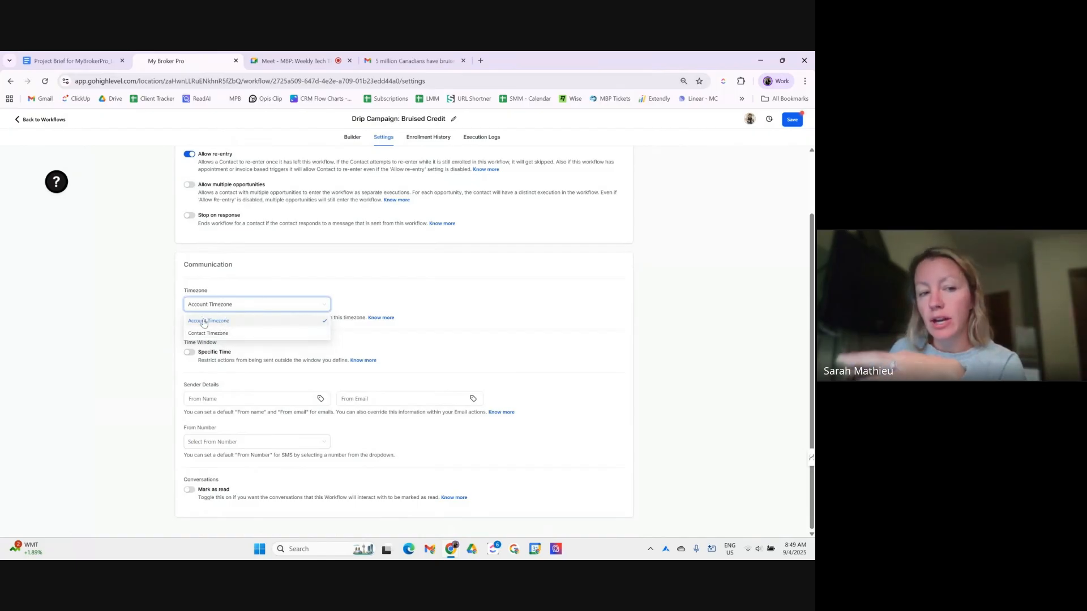
pyautogui.click(207, 347)
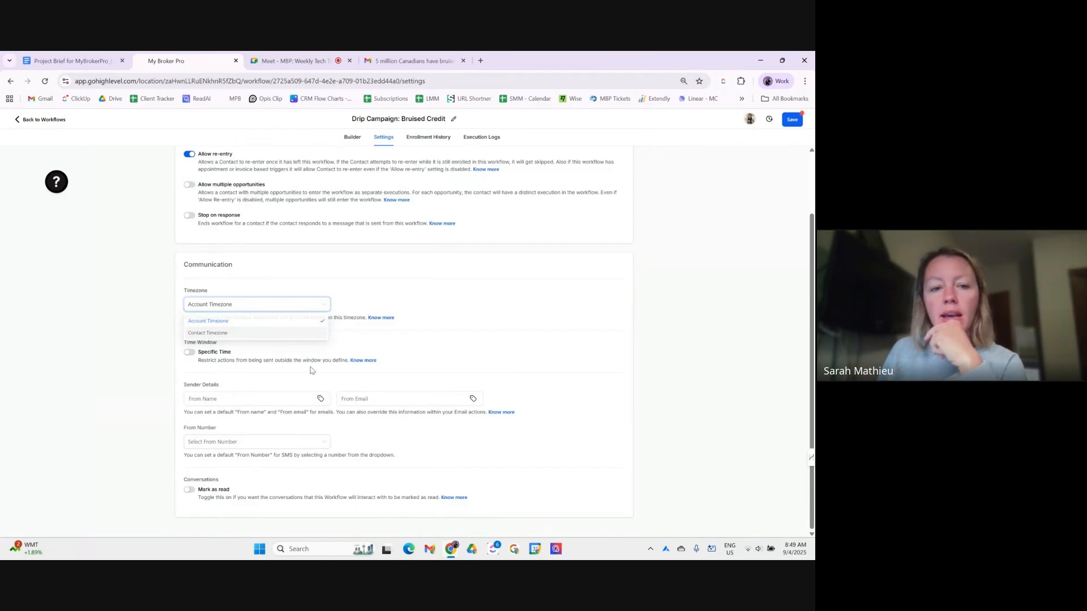
# - Enable a Specific Time window excluding Monday and Friday, starting at 09:30 AM
pyautogui.click(190, 353)
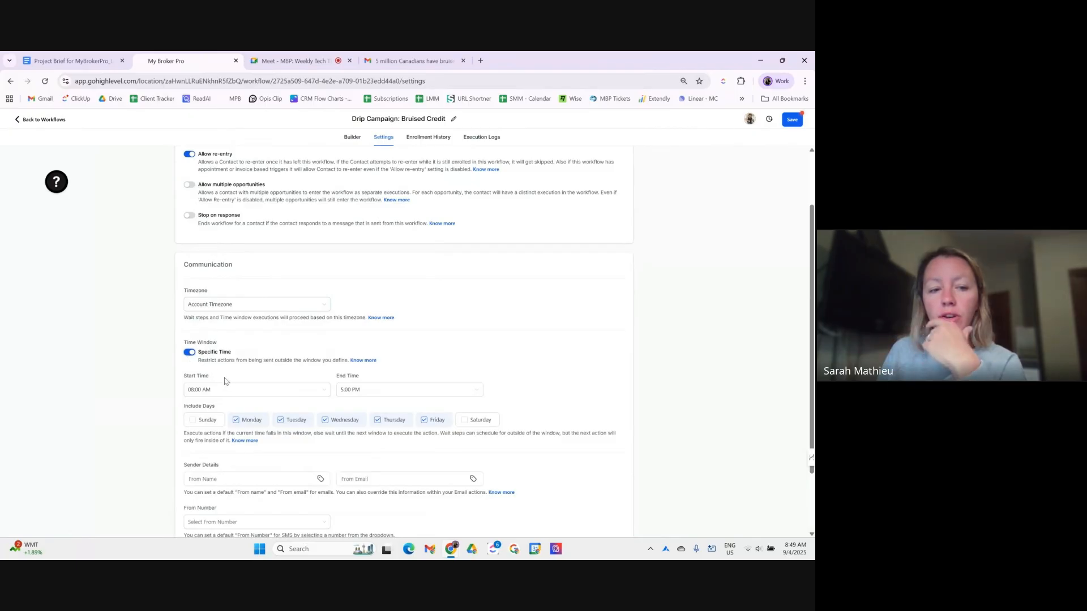
pyautogui.scroll(-2, 229, 379)
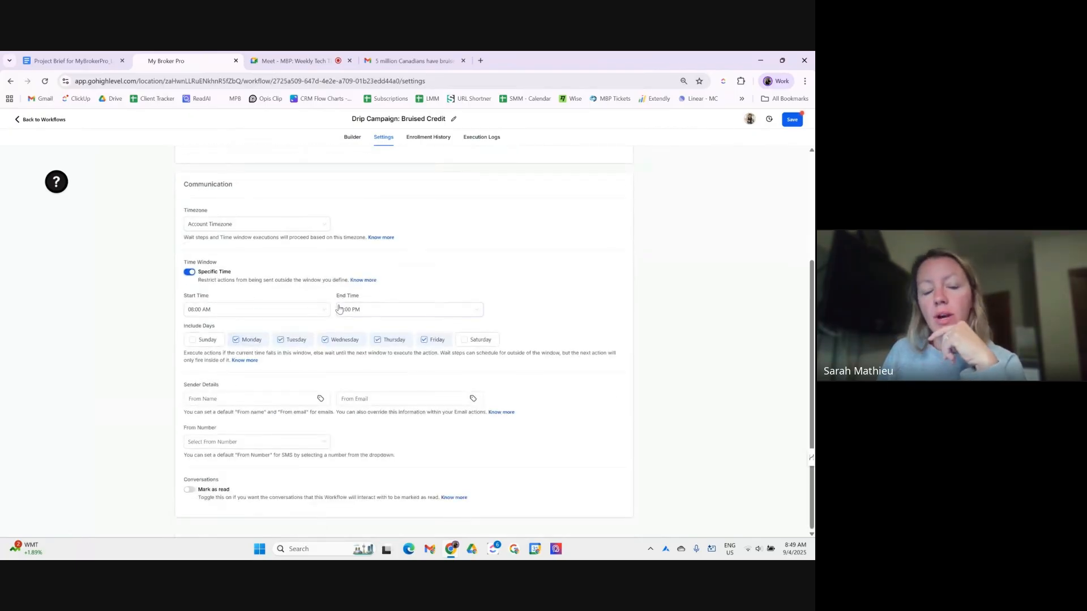
pyautogui.click(237, 341)
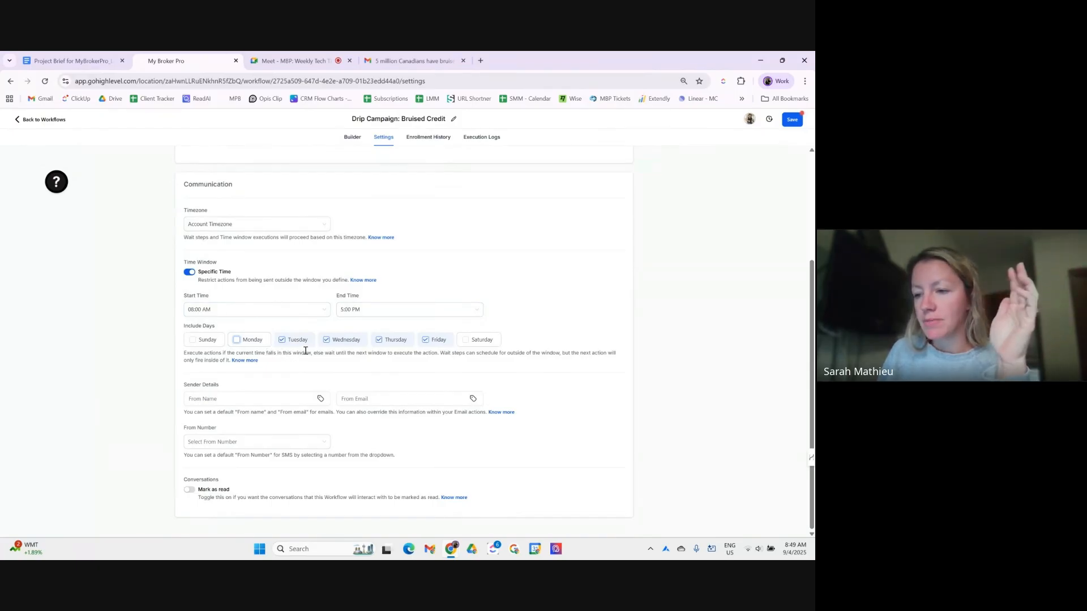
pyautogui.click(435, 340)
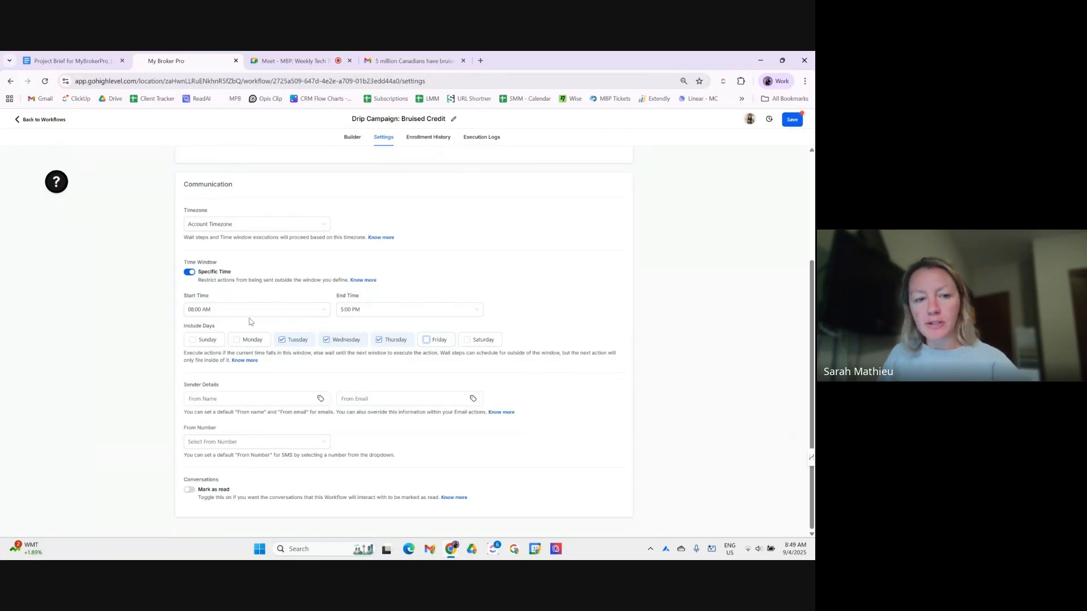
pyautogui.click(236, 313)
pyautogui.scroll(-2, 243, 340)
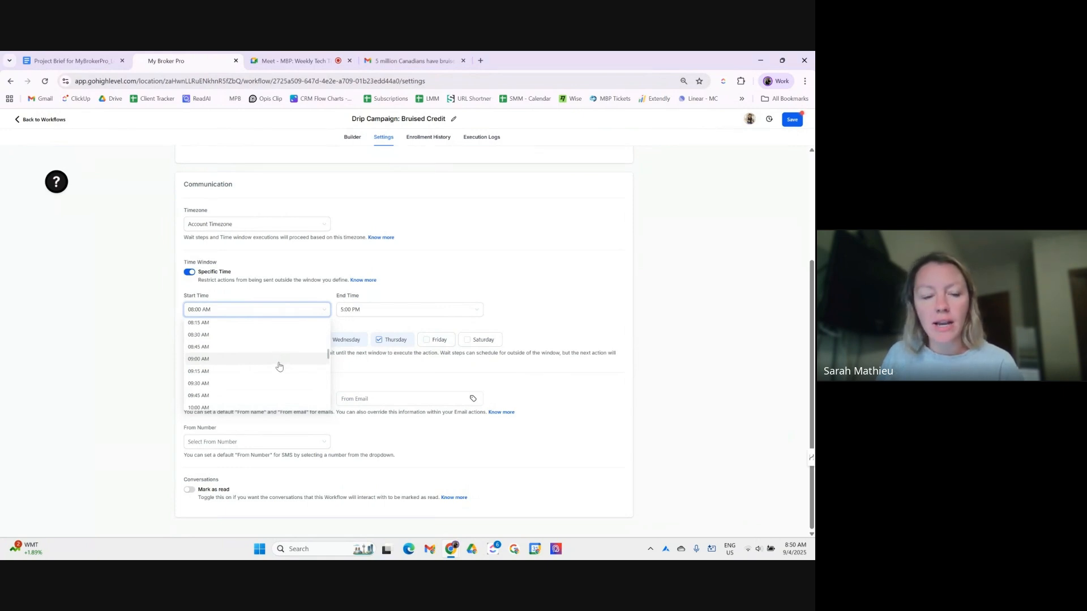
pyautogui.click(232, 386)
# - Set the time window's end to 1:30 PM and save the workflow settings
pyautogui.click(355, 313)
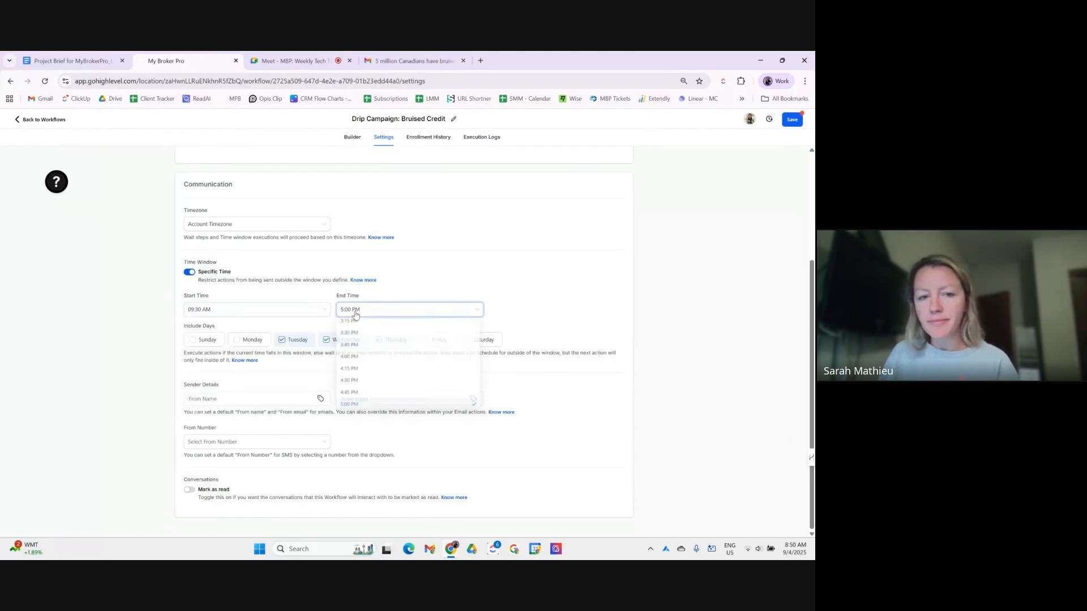
pyautogui.scroll(2, 406, 366)
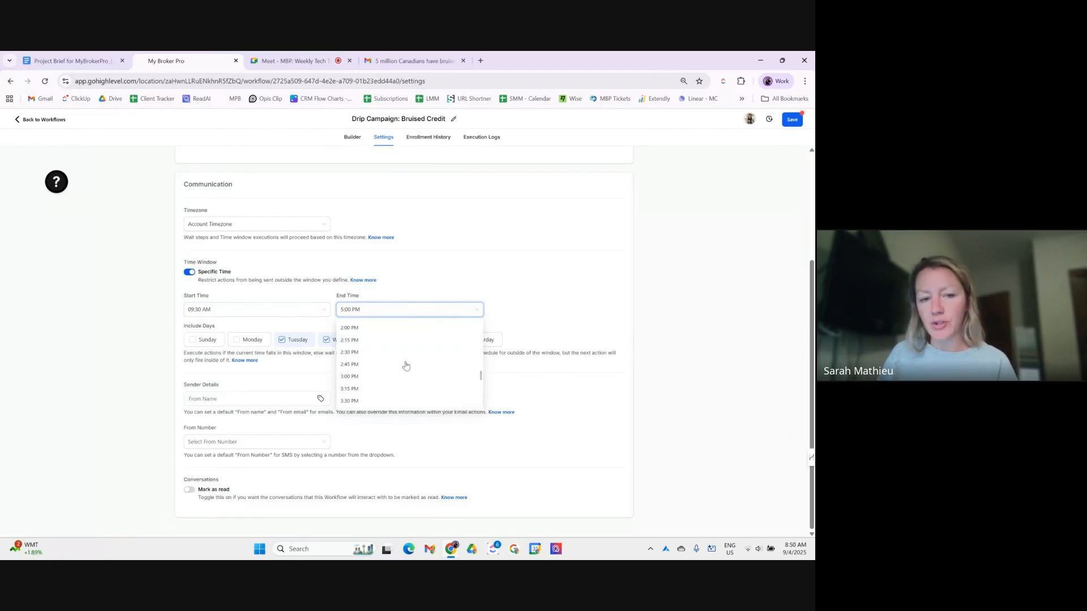
pyautogui.scroll(4, 405, 365)
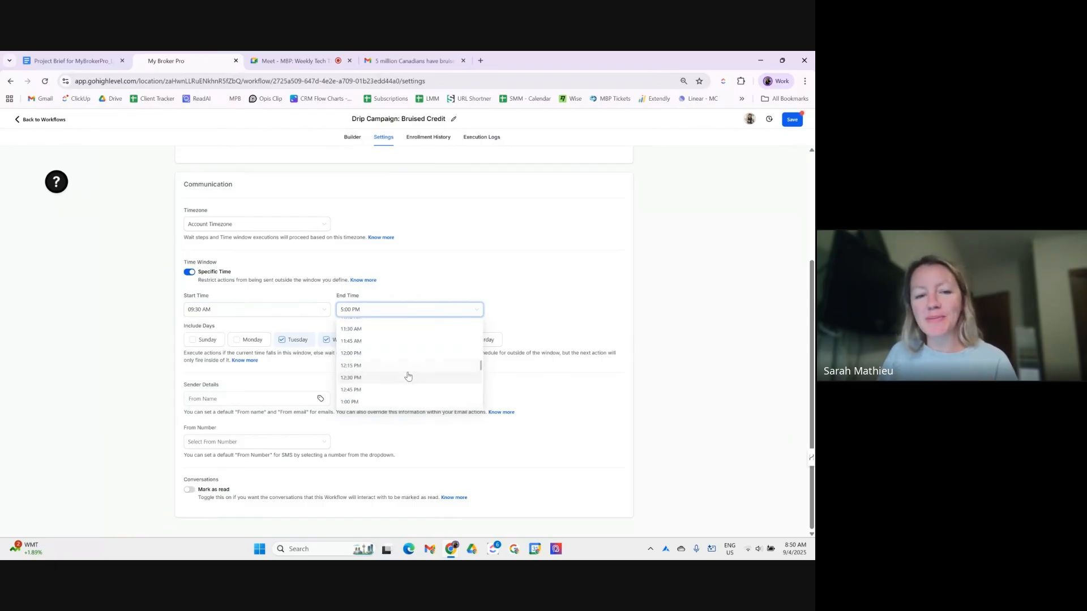
pyautogui.scroll(-2, 416, 371)
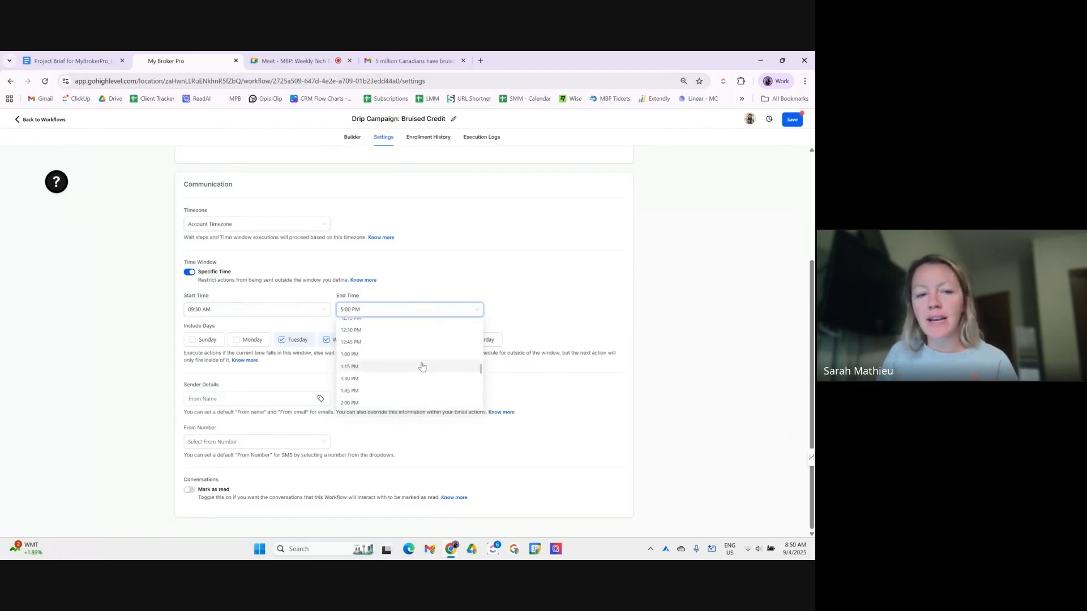
pyautogui.scroll(-2, 419, 365)
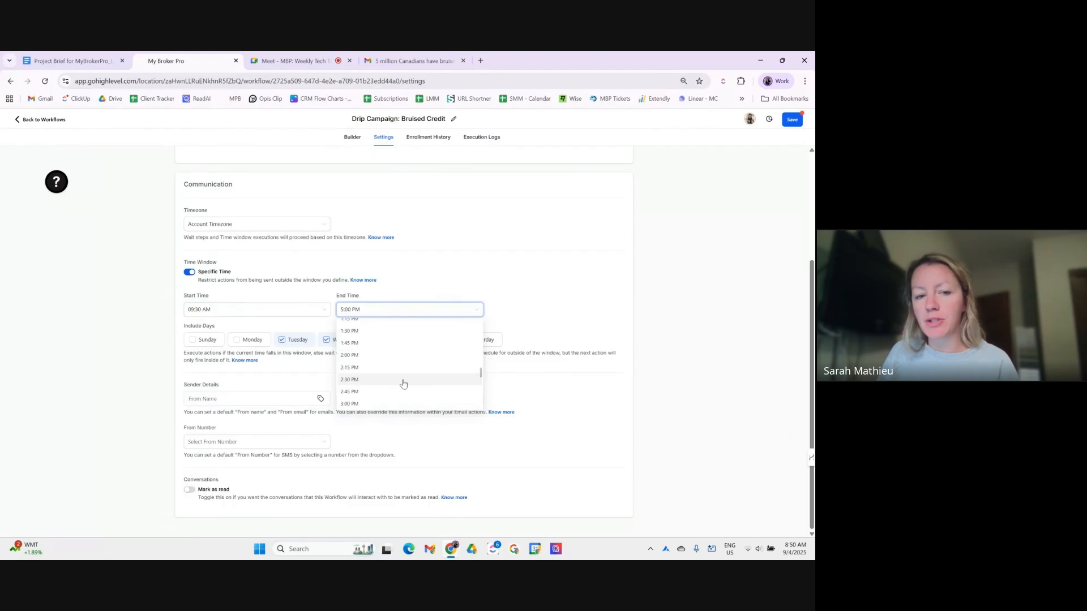
pyautogui.click(382, 332)
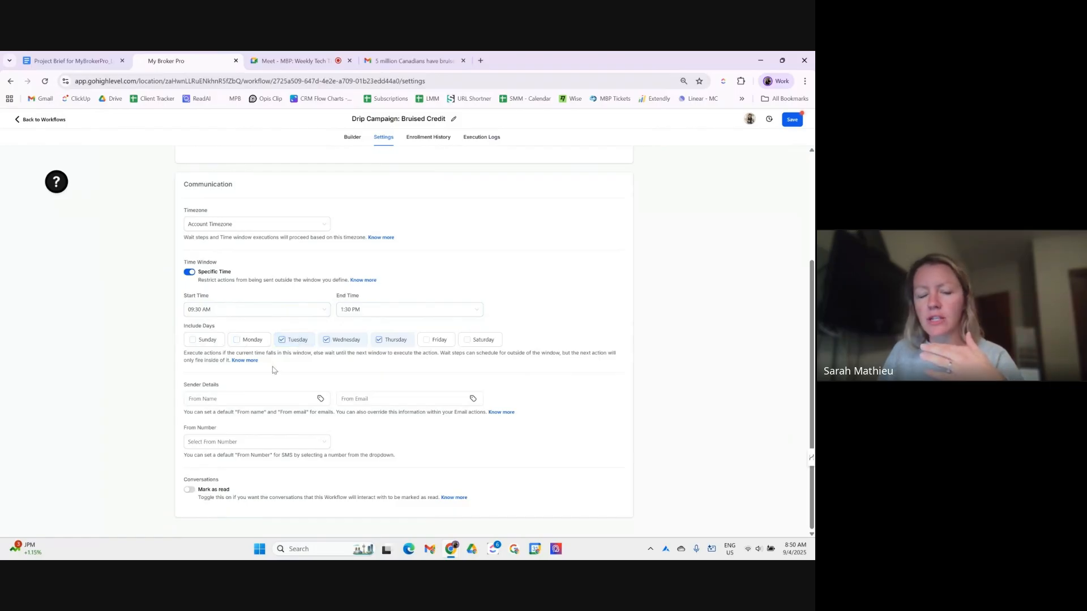
pyautogui.click(793, 119)
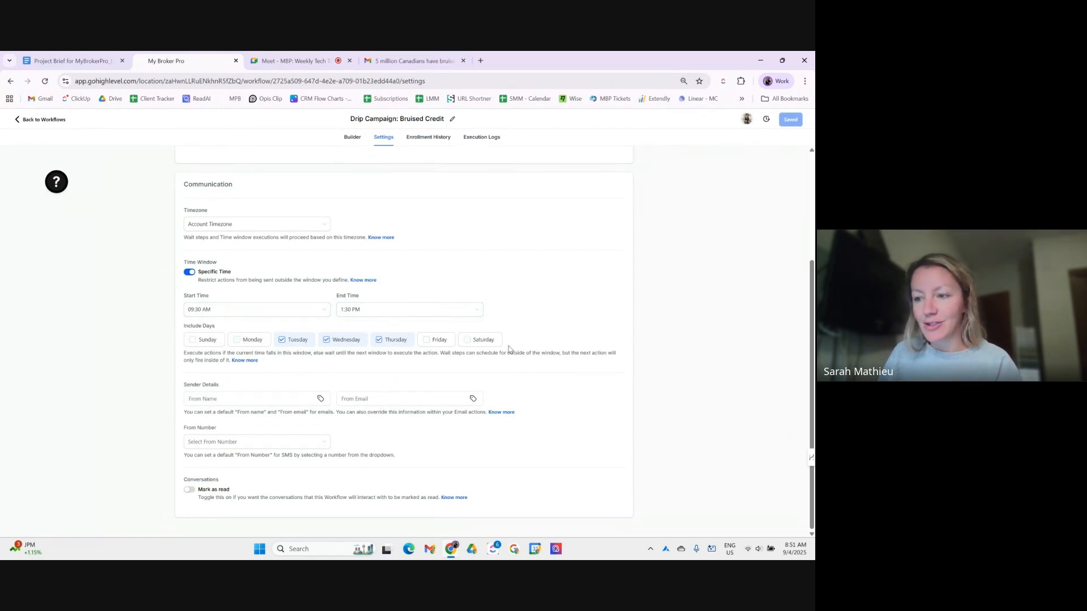
# - Review the default From Name, From Email and From Number options, leaving them unchanged
pyautogui.click(225, 399)
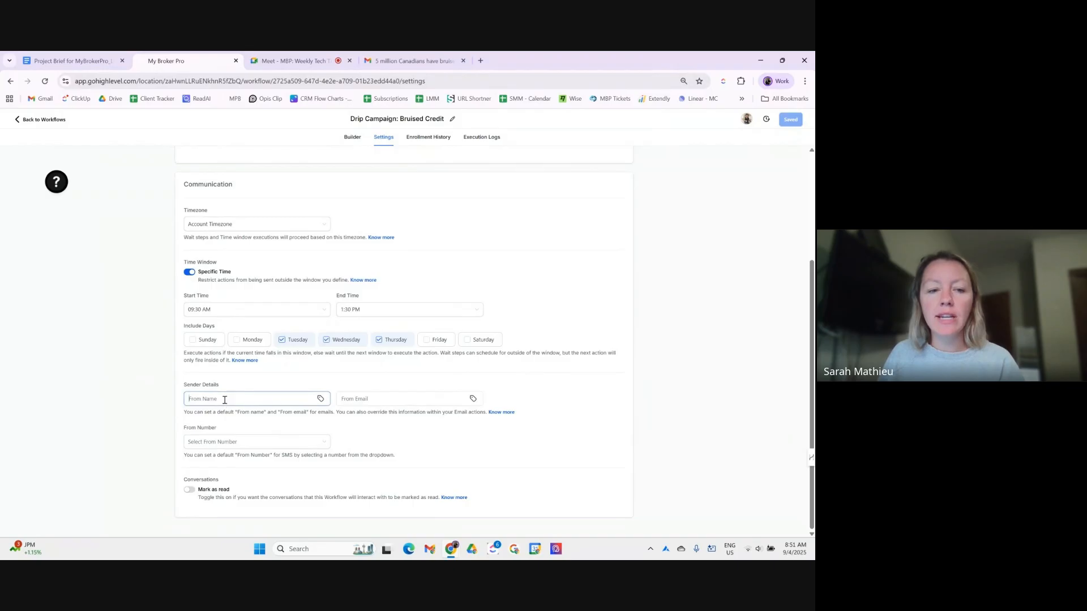
pyautogui.click(365, 400)
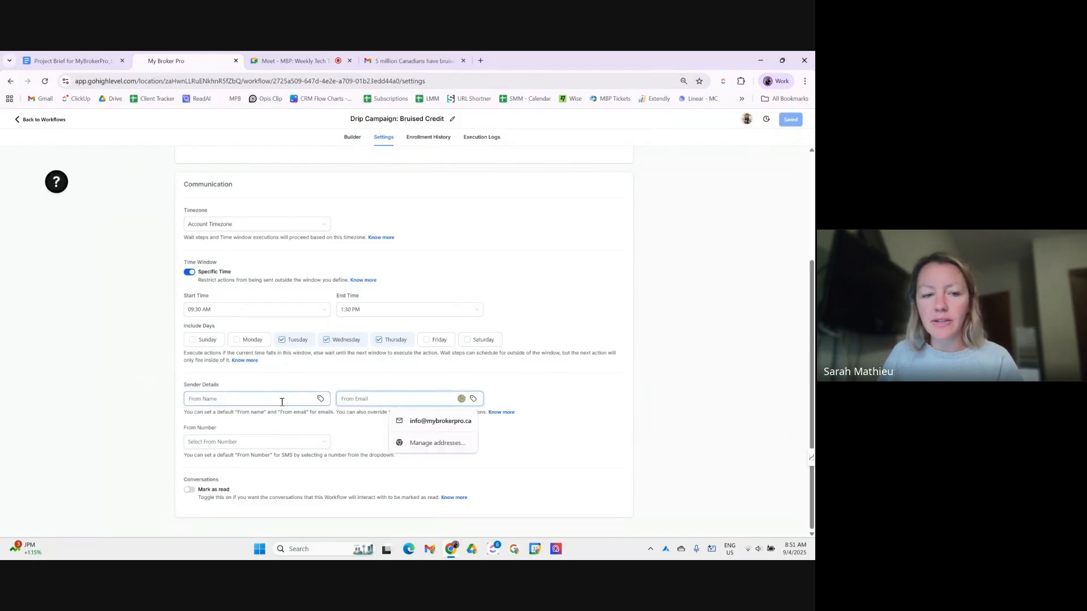
pyautogui.click(282, 402)
pyautogui.click(351, 403)
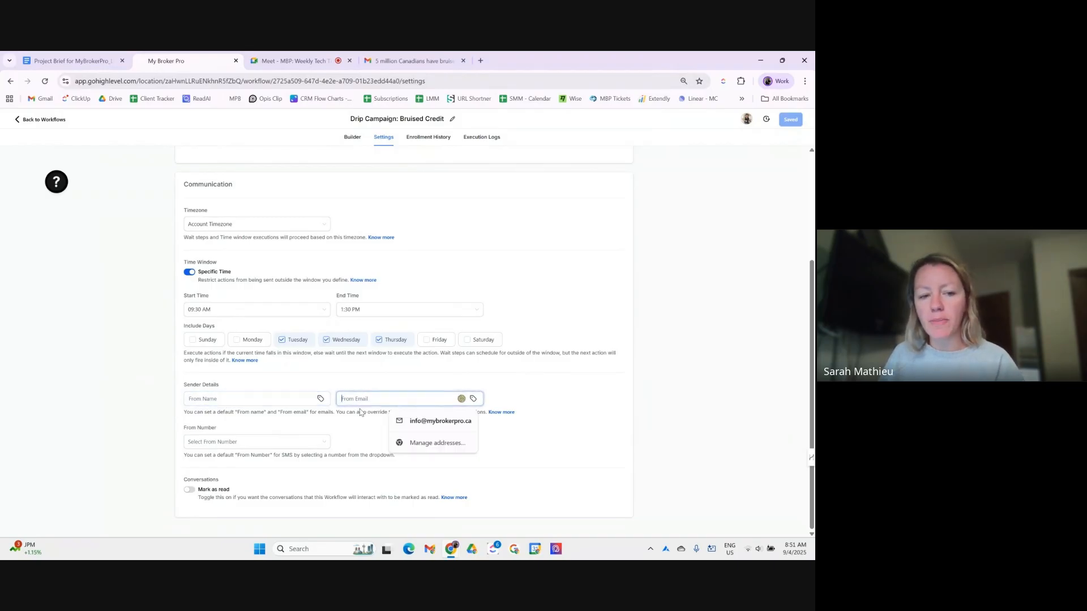
pyautogui.click(285, 442)
pyautogui.click(360, 439)
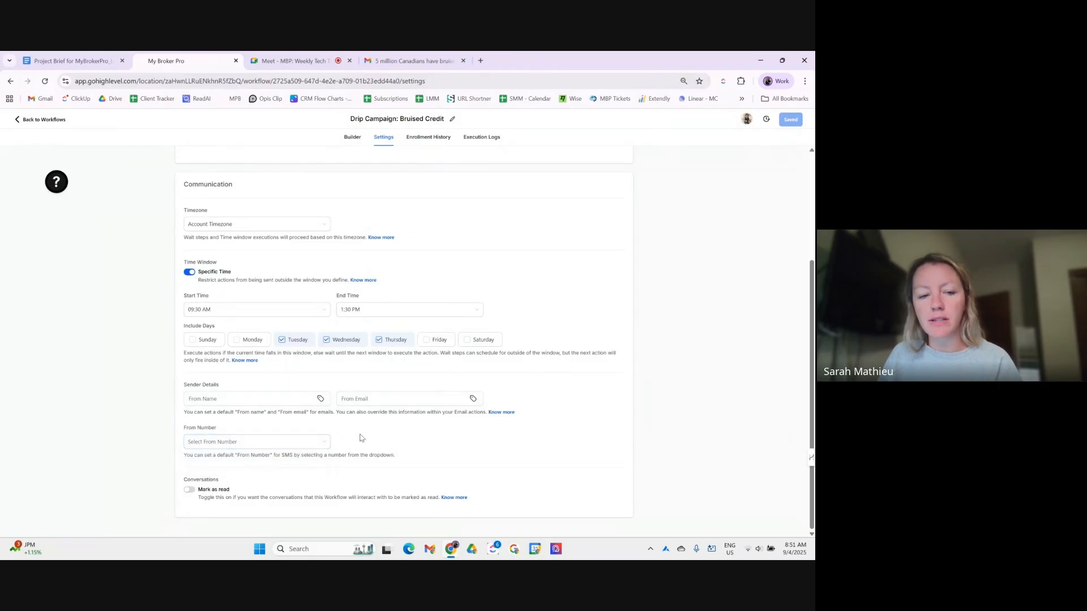
pyautogui.click(291, 397)
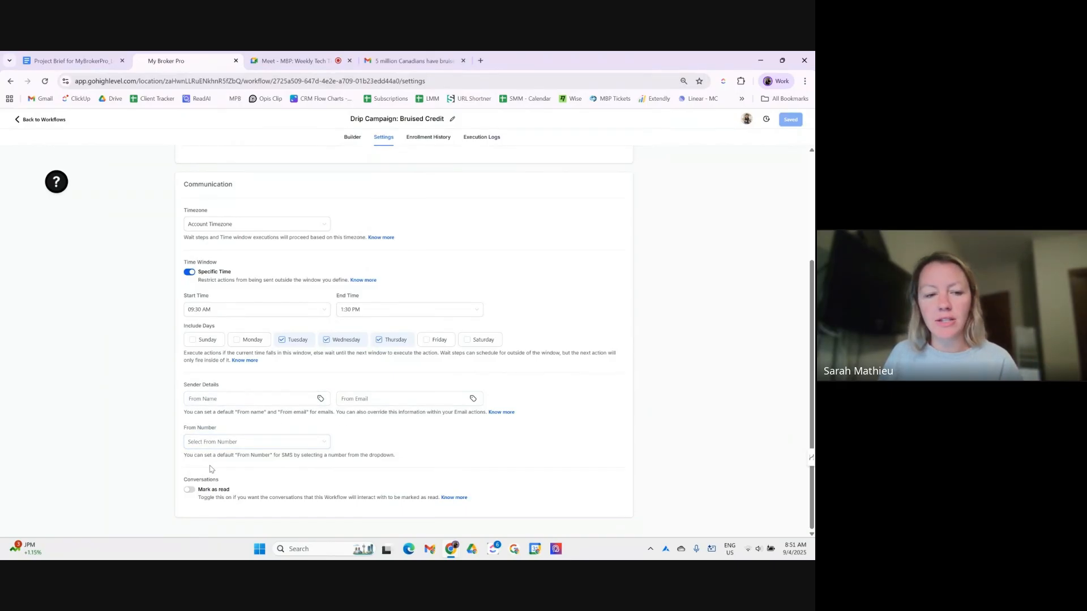
# - Turn on Mark as read for workflow conversations and save the settings
pyautogui.click(190, 490)
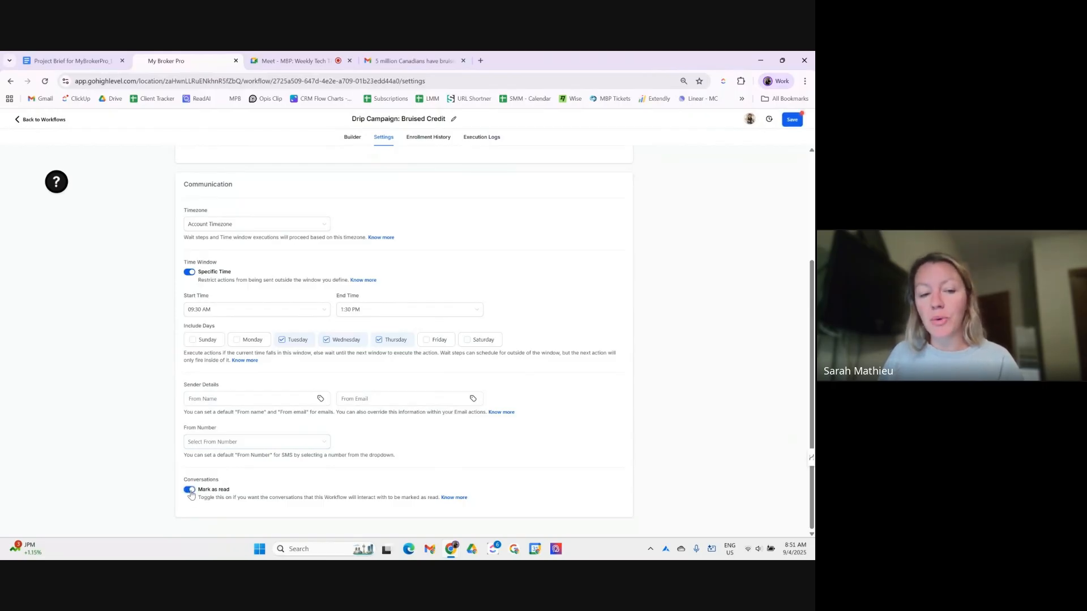
pyautogui.click(792, 120)
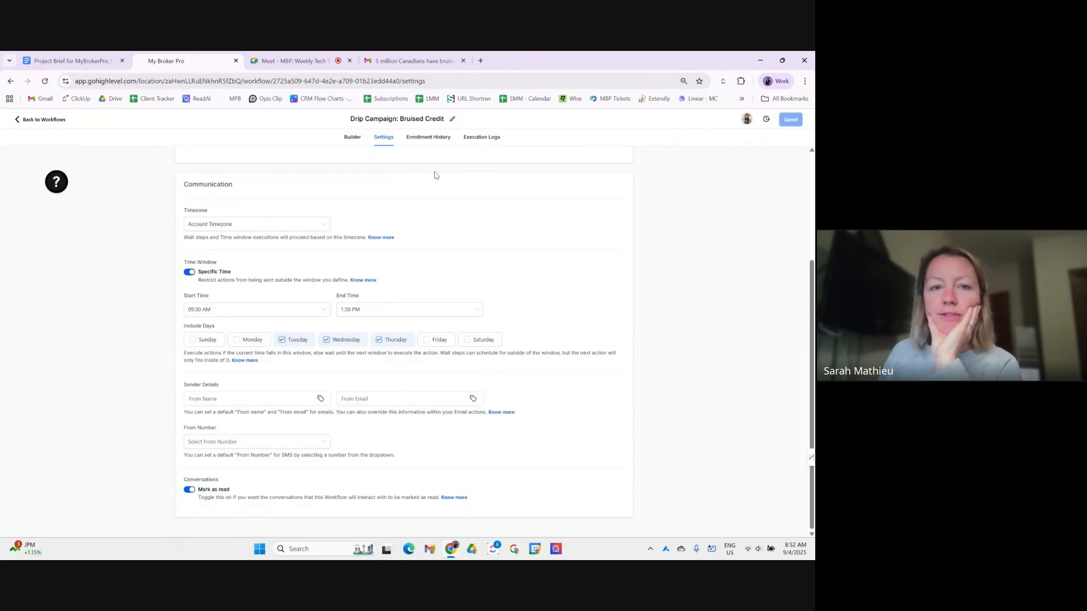
pyautogui.click(352, 137)
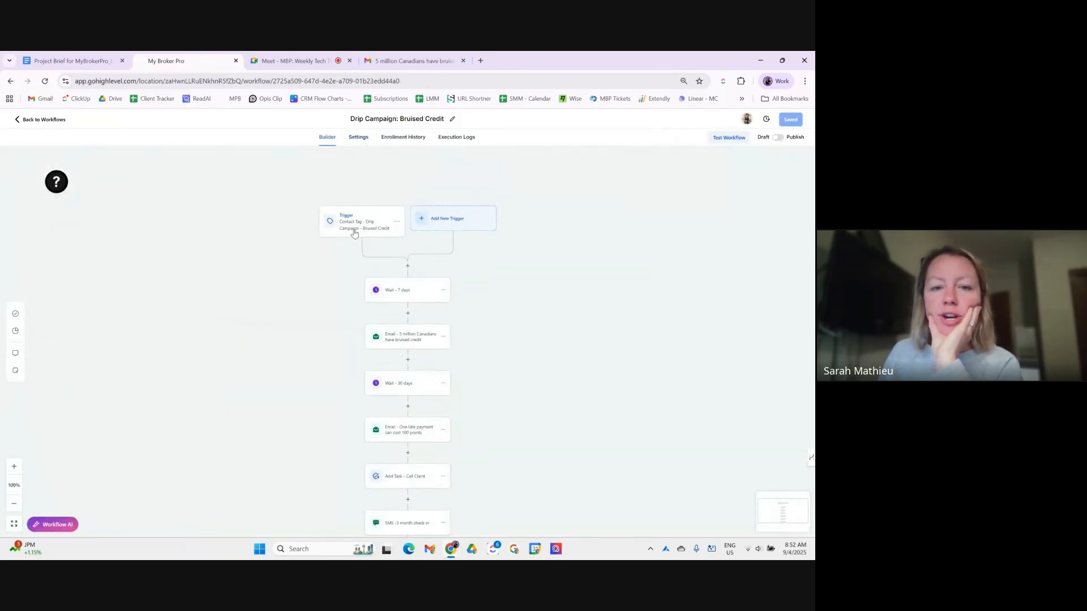
# - Check the empty Enrollment History and Execution Logs, then return to the Builder
pyautogui.scroll(-5, 343, 252)
pyautogui.scroll(4, 343, 253)
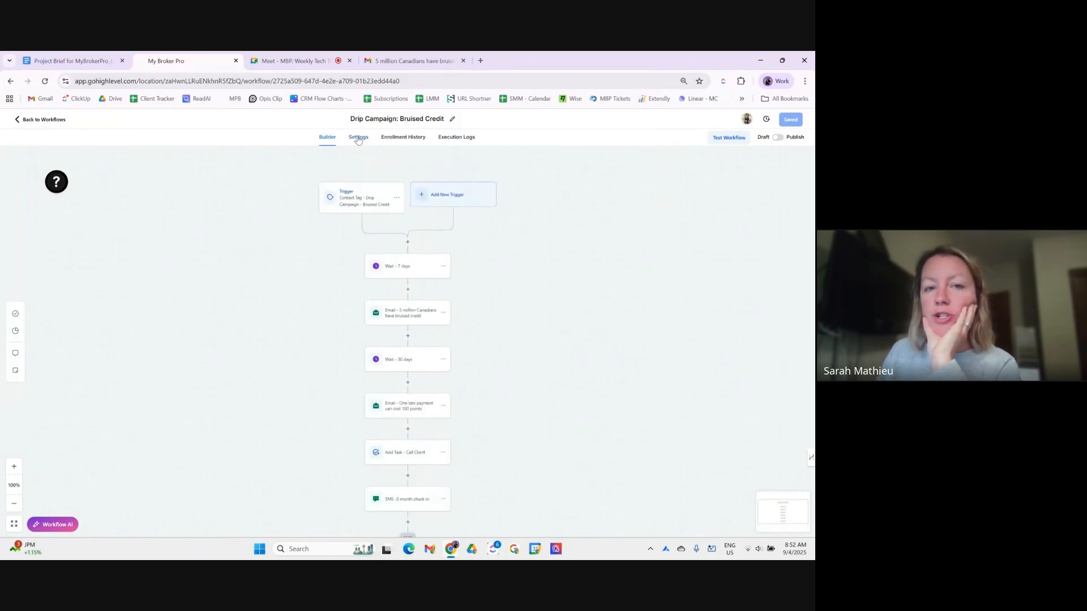
pyautogui.click(403, 138)
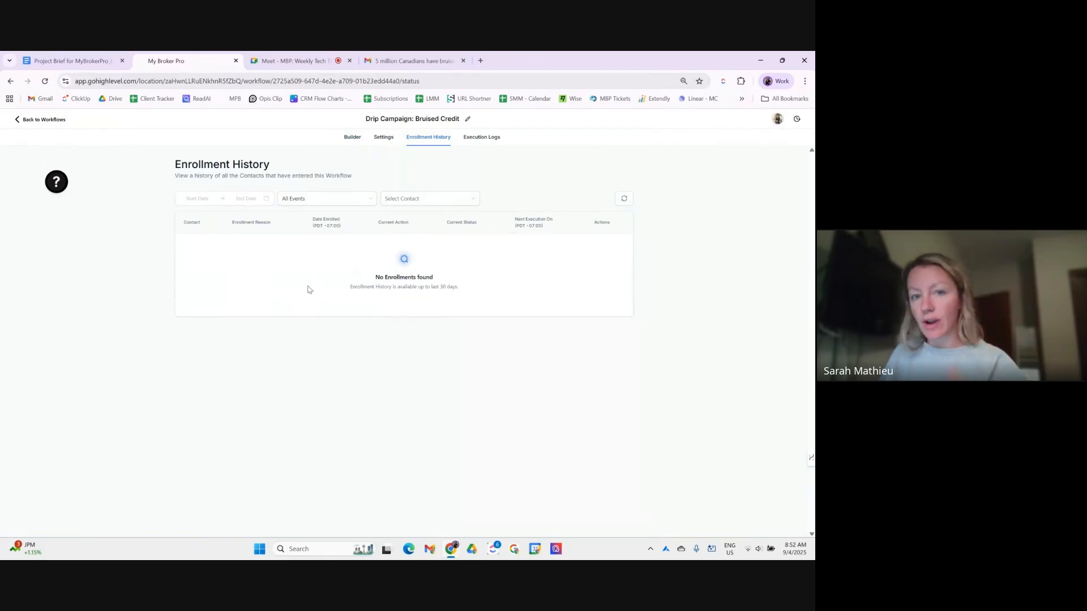
pyautogui.click(476, 140)
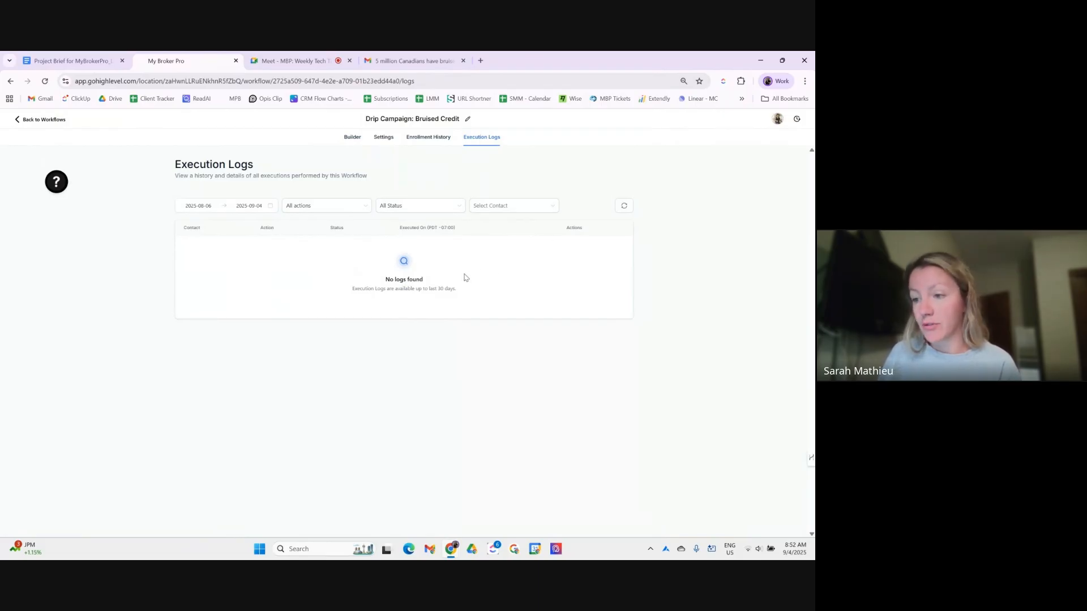
pyautogui.click(353, 138)
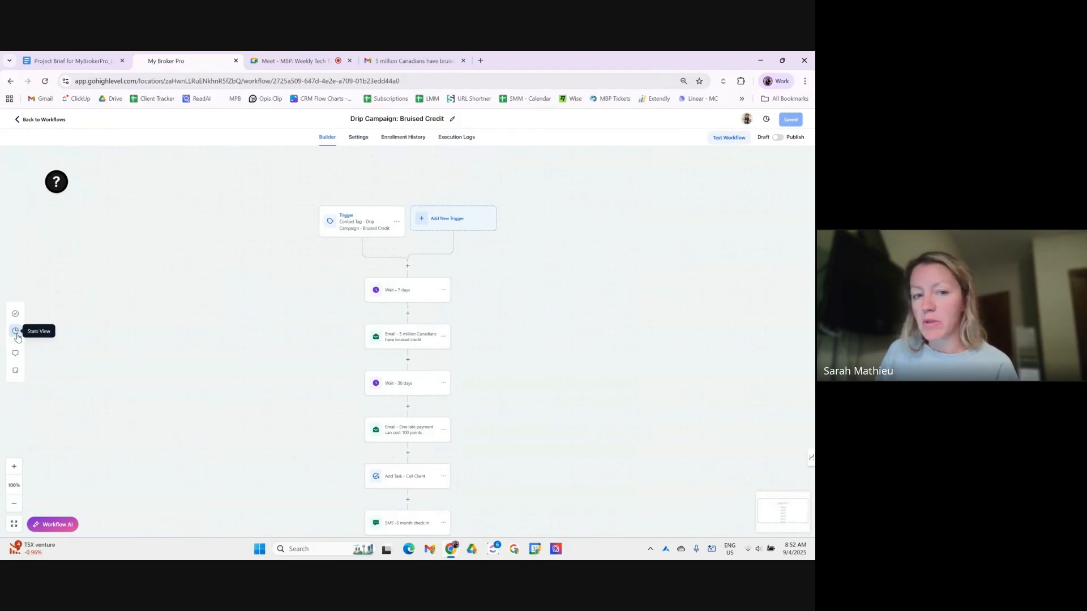
# - Switch to Stats View and inspect the first email's Clicked details, showing 0.00% rates
pyautogui.click(16, 334)
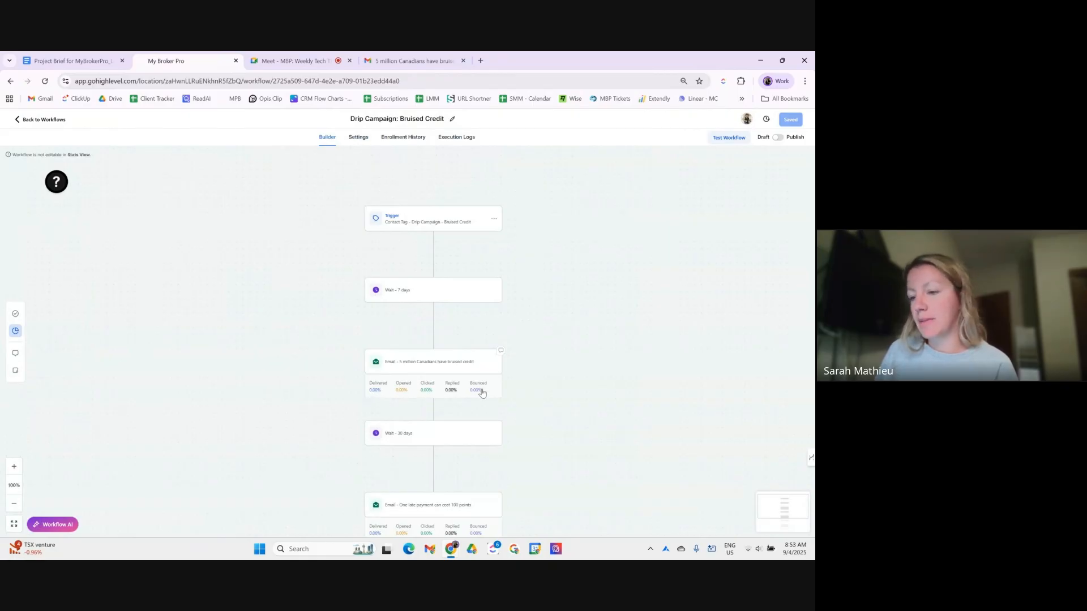
pyautogui.scroll(-1, 479, 388)
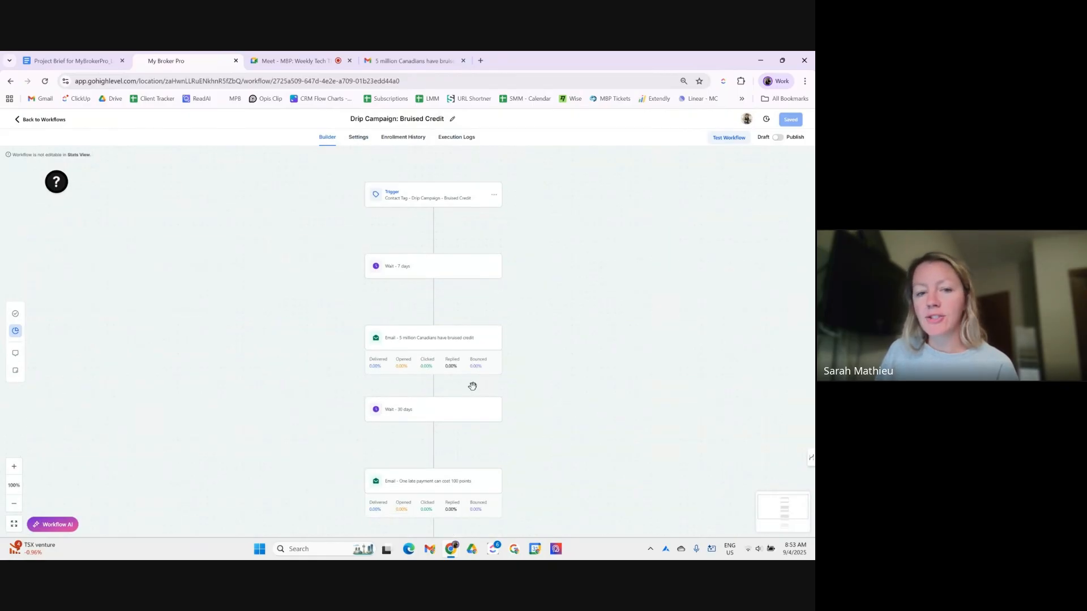
pyautogui.click(437, 369)
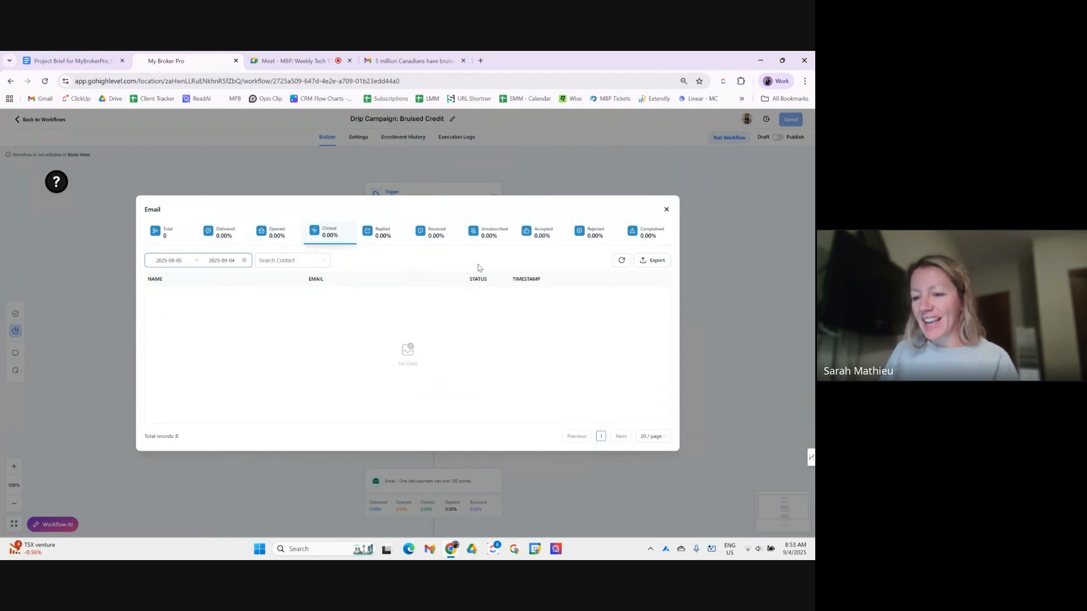
pyautogui.click(666, 210)
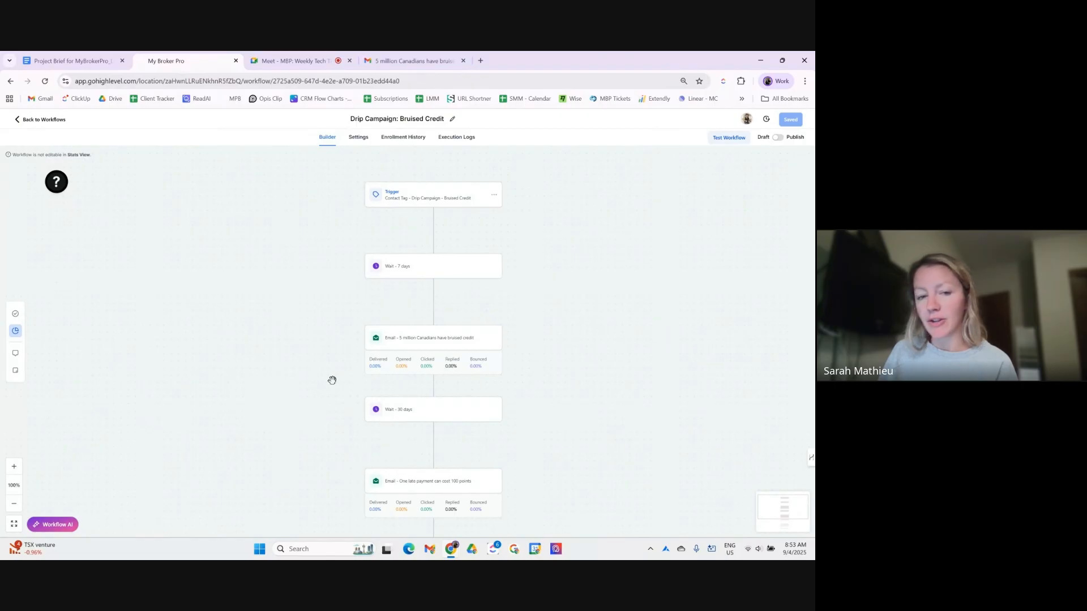
# - Check the workflow notes, then place a yellow sticky note beside the workflow and delete it
pyautogui.click(15, 355)
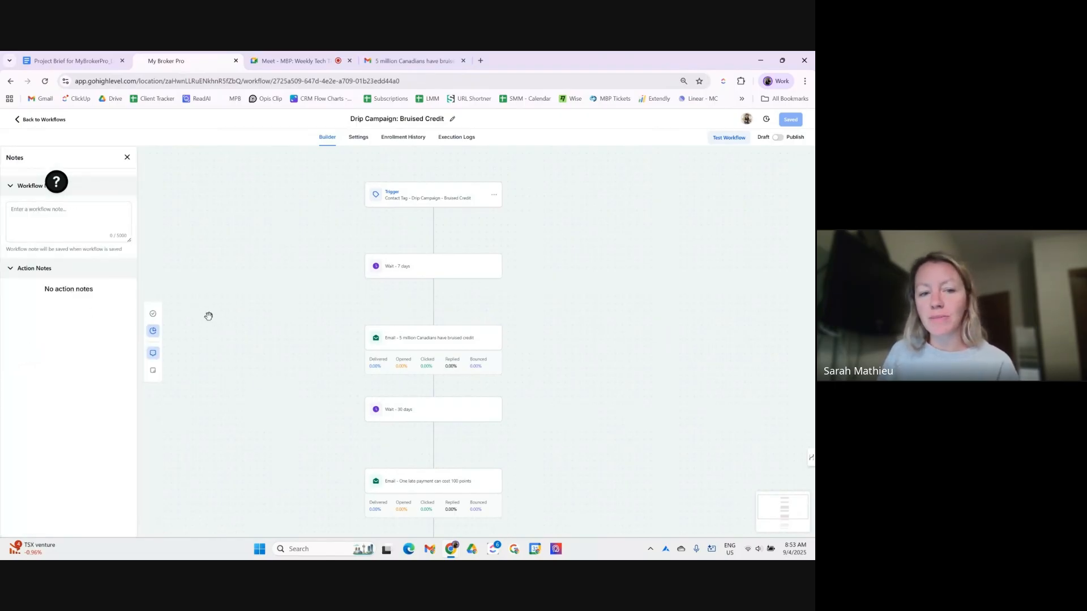
pyautogui.click(127, 158)
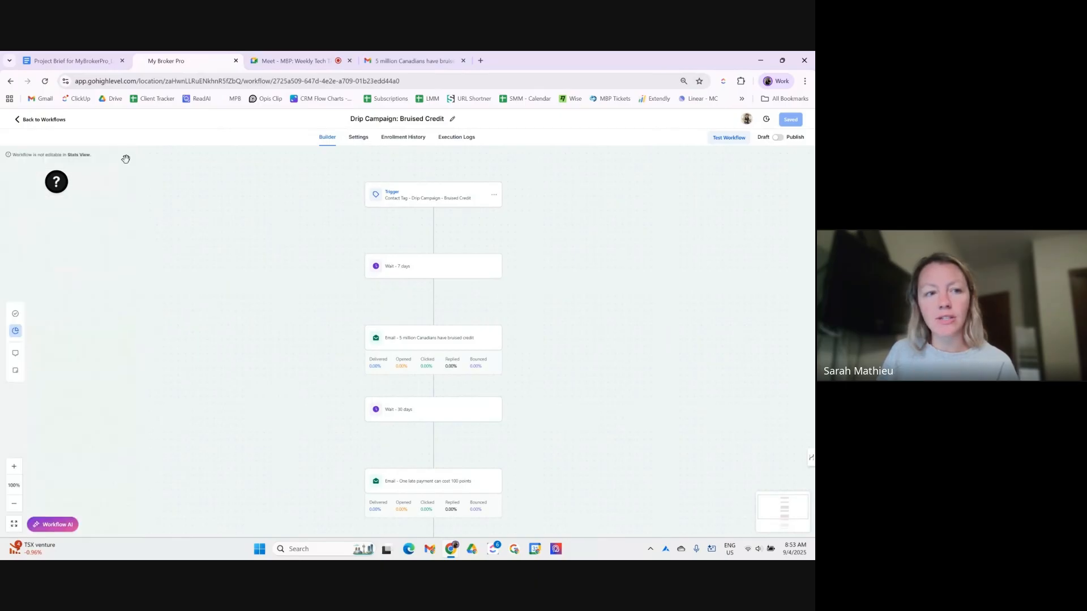
pyautogui.click(15, 370)
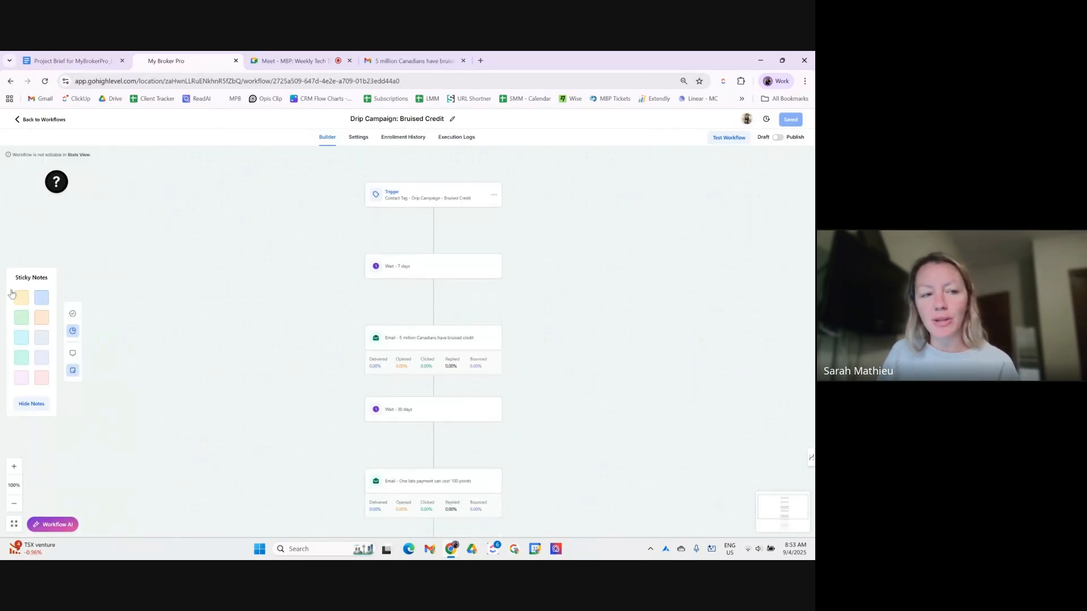
pyautogui.moveTo(20, 296); pyautogui.dragTo(500, 284)
pyautogui.moveTo(415, 322); pyautogui.dragTo(457, 213)
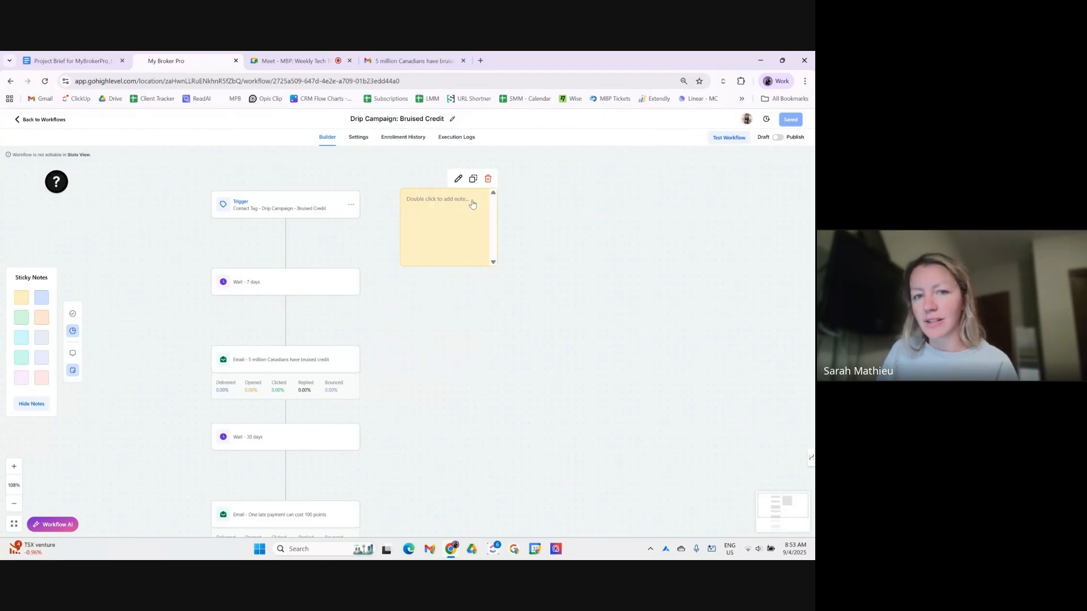
pyautogui.click(488, 179)
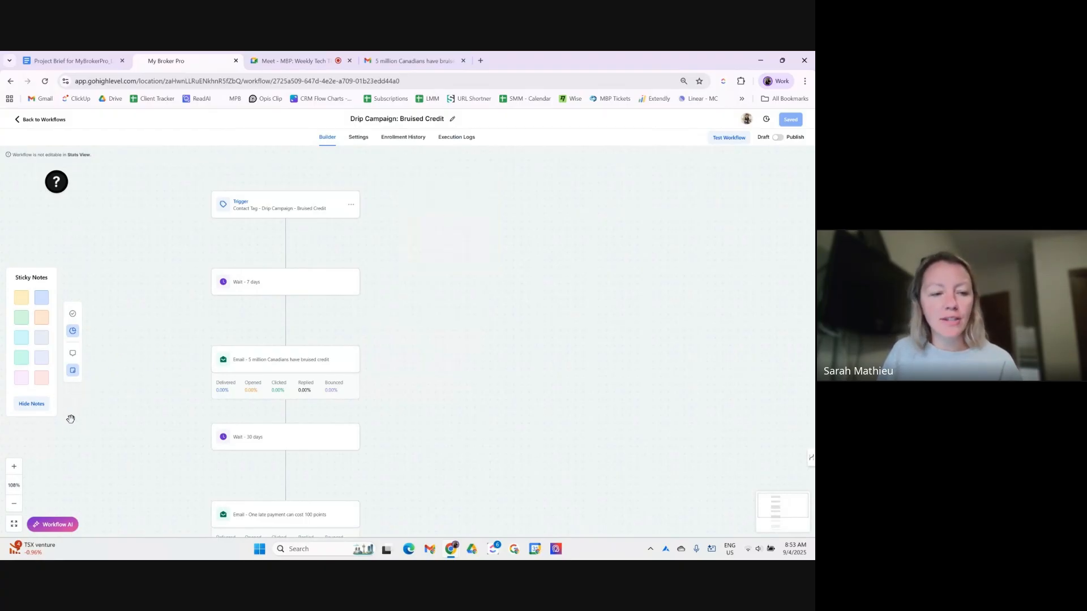
# - Hide sticky notes on the canvas and set the workflow zoom to 90%
pyautogui.click(38, 405)
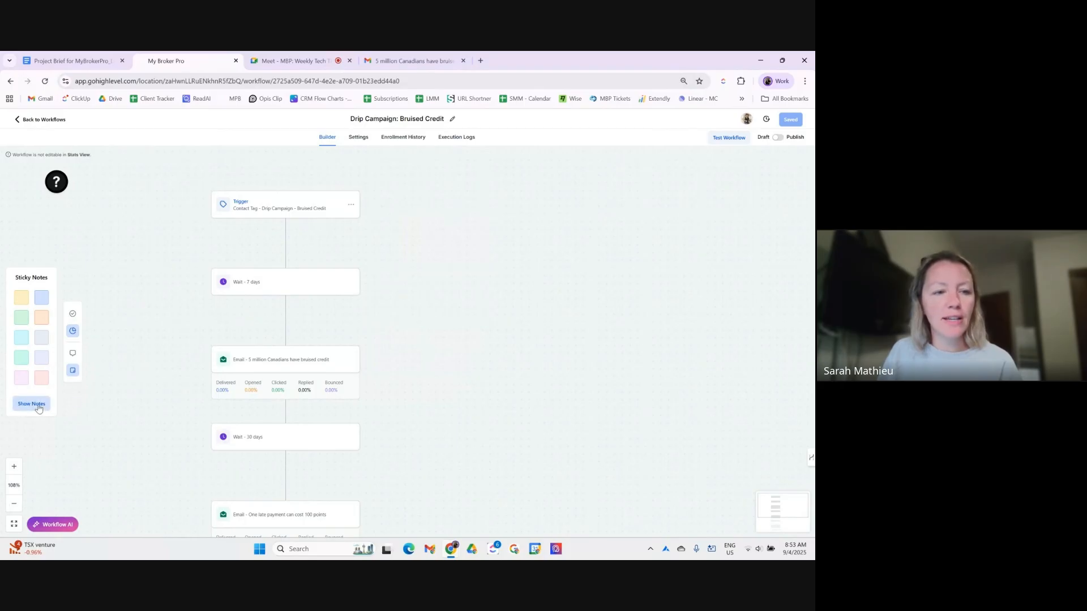
pyautogui.click(14, 468)
pyautogui.click(15, 504)
pyautogui.click(14, 504)
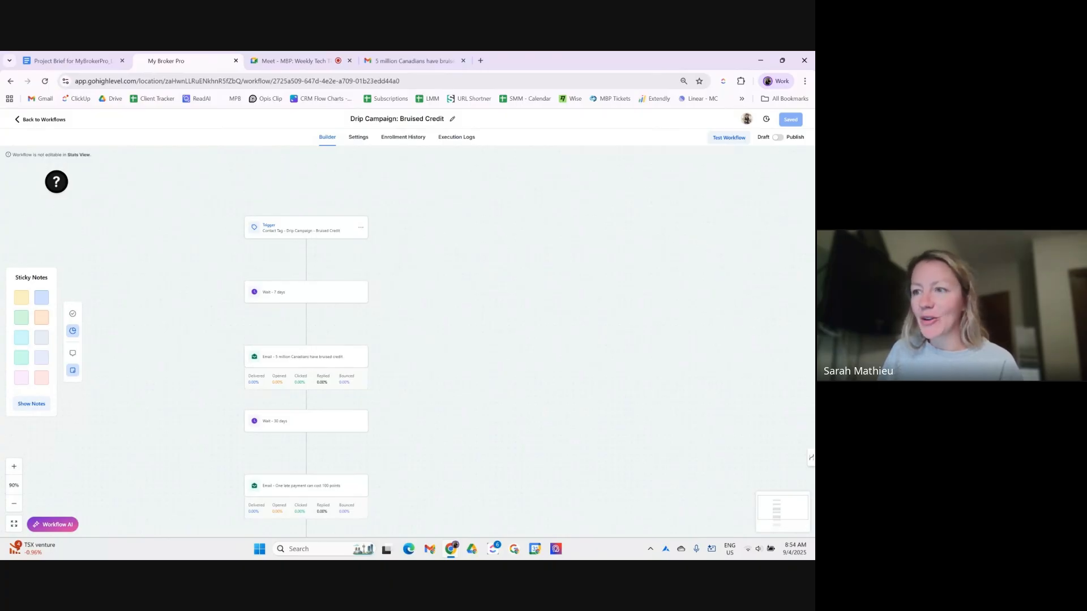
# - Bring the Google Meet mini window over the workflow and leave the call
pyautogui.moveTo(813, 112); pyautogui.dragTo(625, 167)
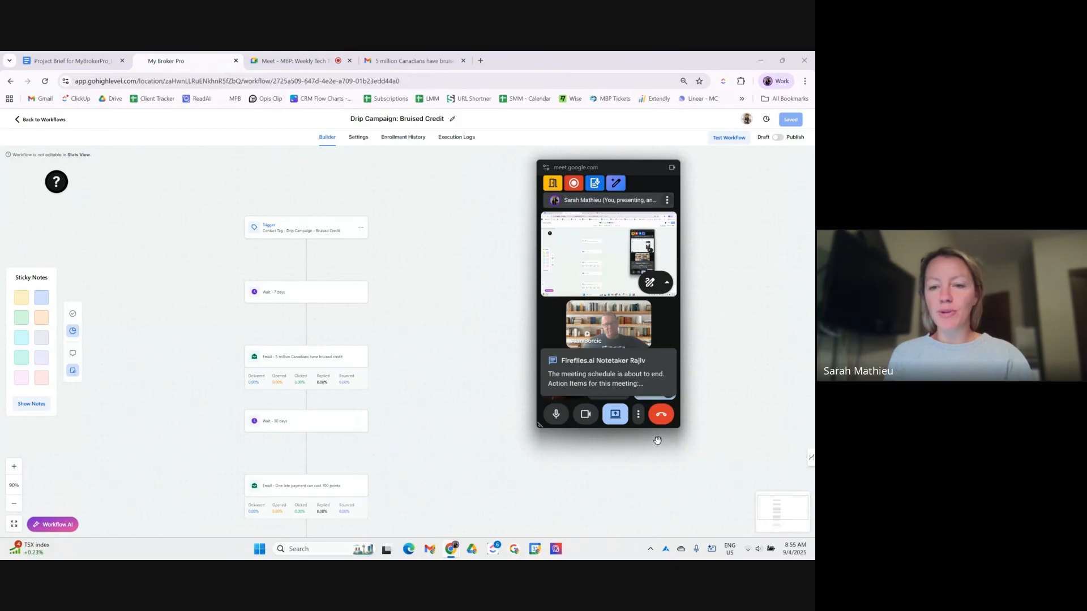
pyautogui.moveTo(631, 168)
pyautogui.mouseDown()
pyautogui.moveTo(640, 154)
pyautogui.moveTo(621, 158)
pyautogui.mouseUp()
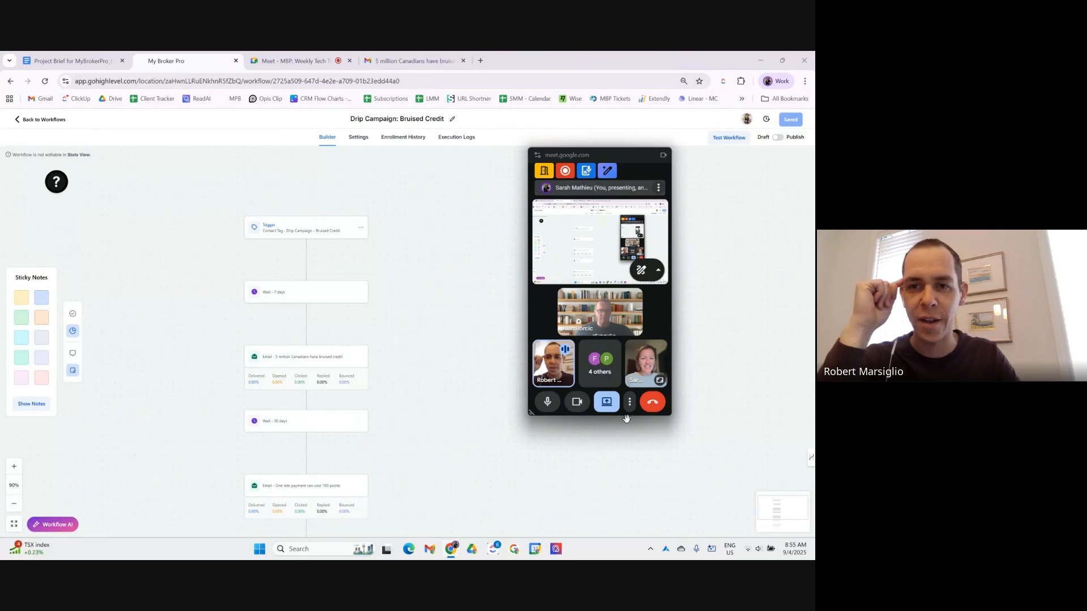
pyautogui.click(652, 404)
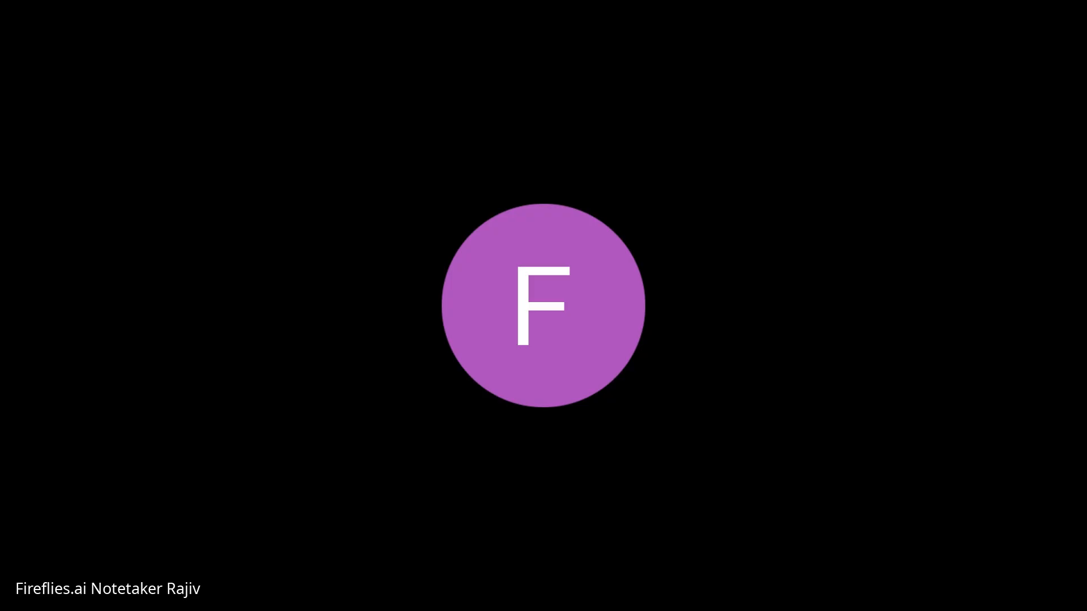